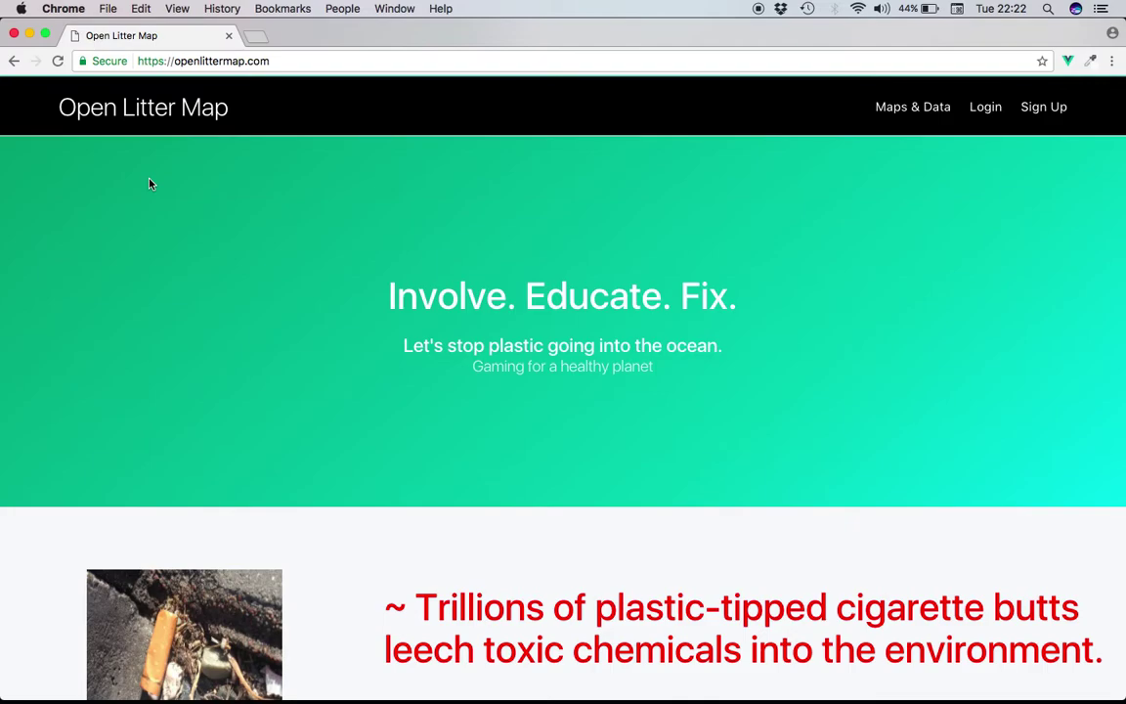
- Highlight the landing page's hero heading and tagline, then clear the selection
left_click_drag(279, 264, 751, 384)
left_click(754, 388)
- Go to Maps & Data and read the free-to-view heading and the CSV download requirement
left_click(897, 111)
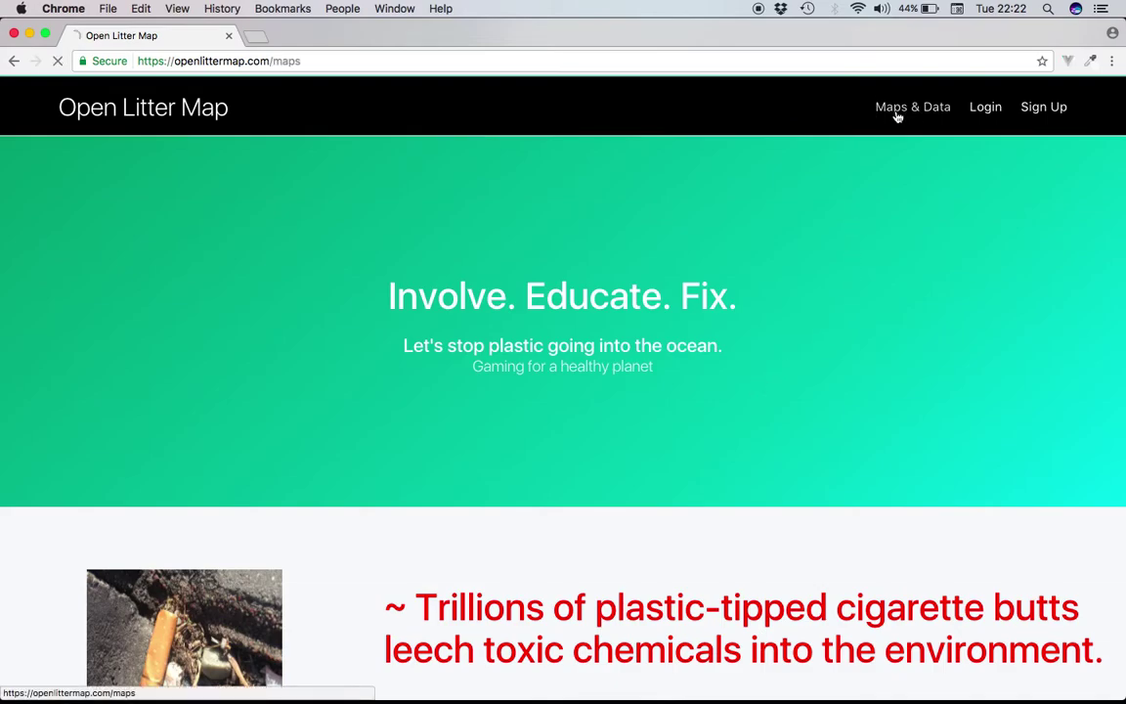
left_click(274, 196)
left_click_drag(277, 196, 860, 200)
left_click_drag(555, 276, 790, 280)
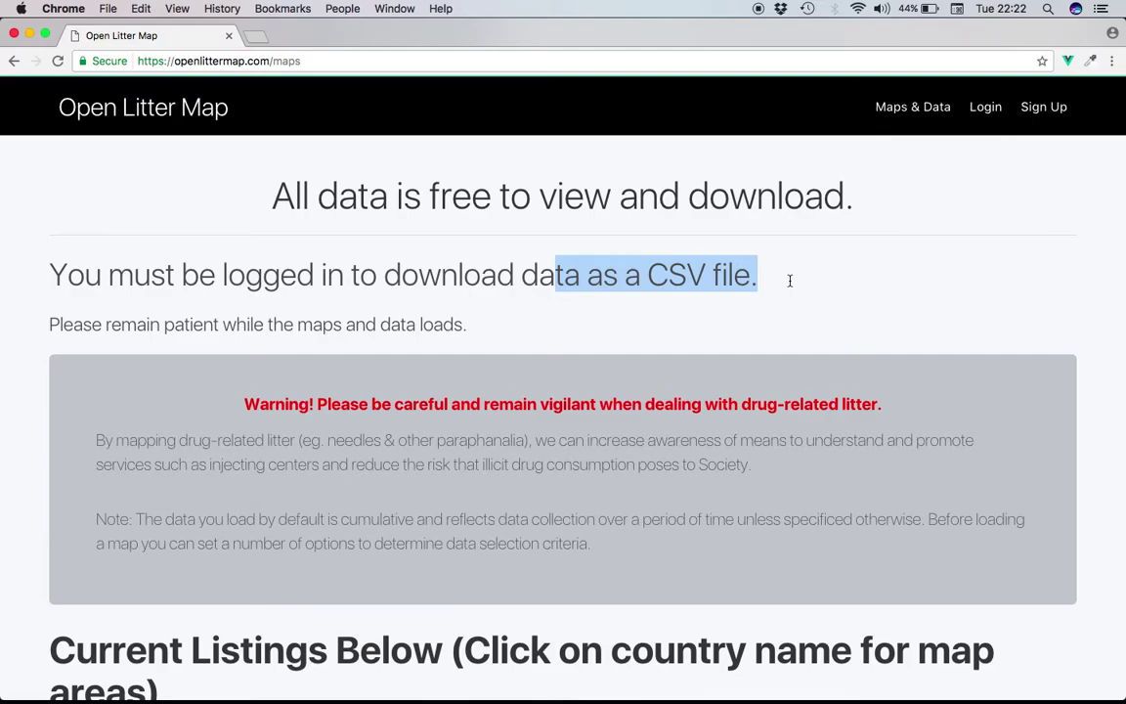
mouse_move(526, 685)
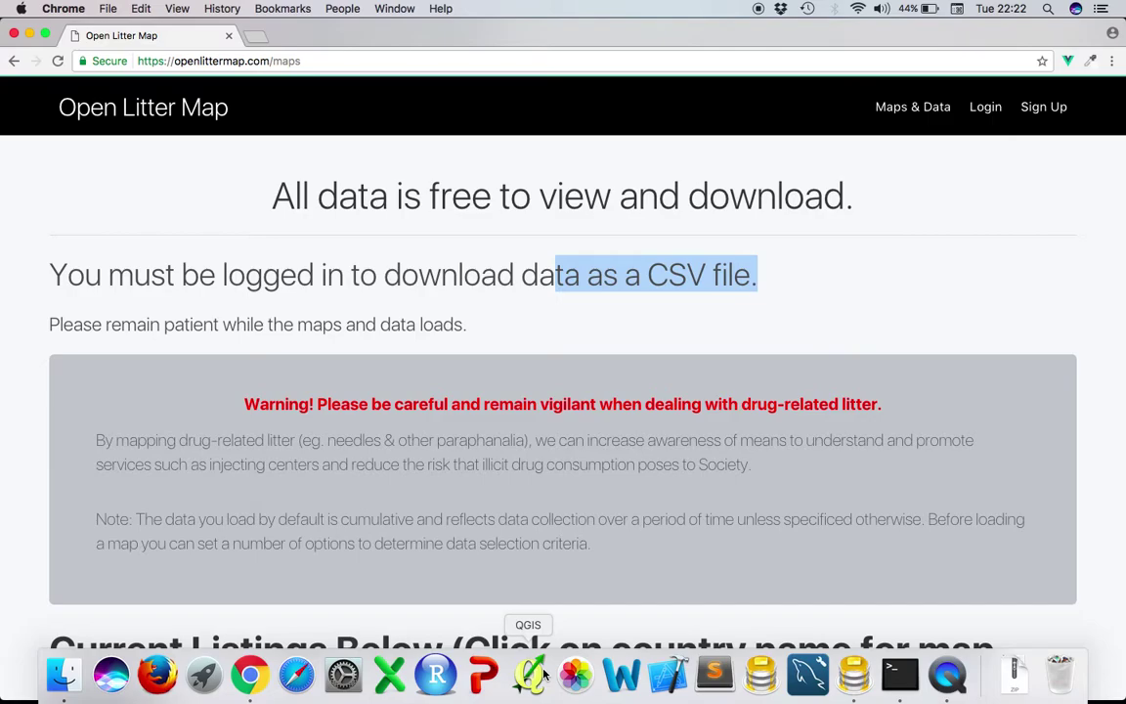
left_click(582, 510)
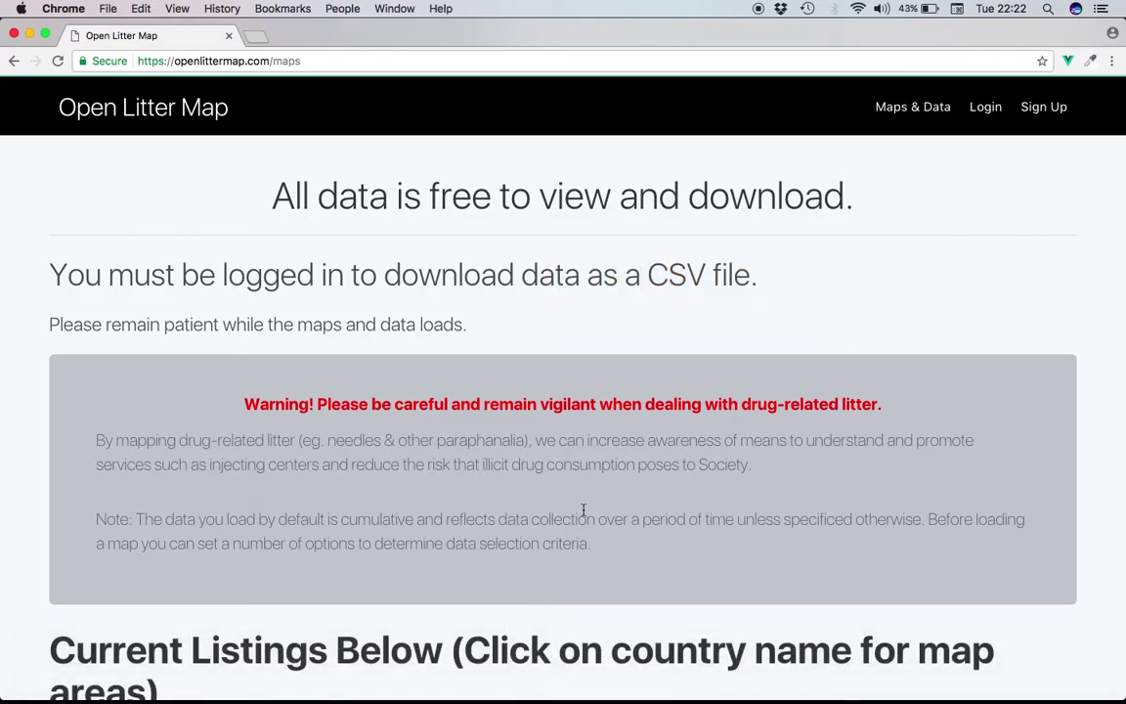
- Scroll down to the verified litter and photo totals and Ireland's stats card
scroll(583, 510, "down", 5)
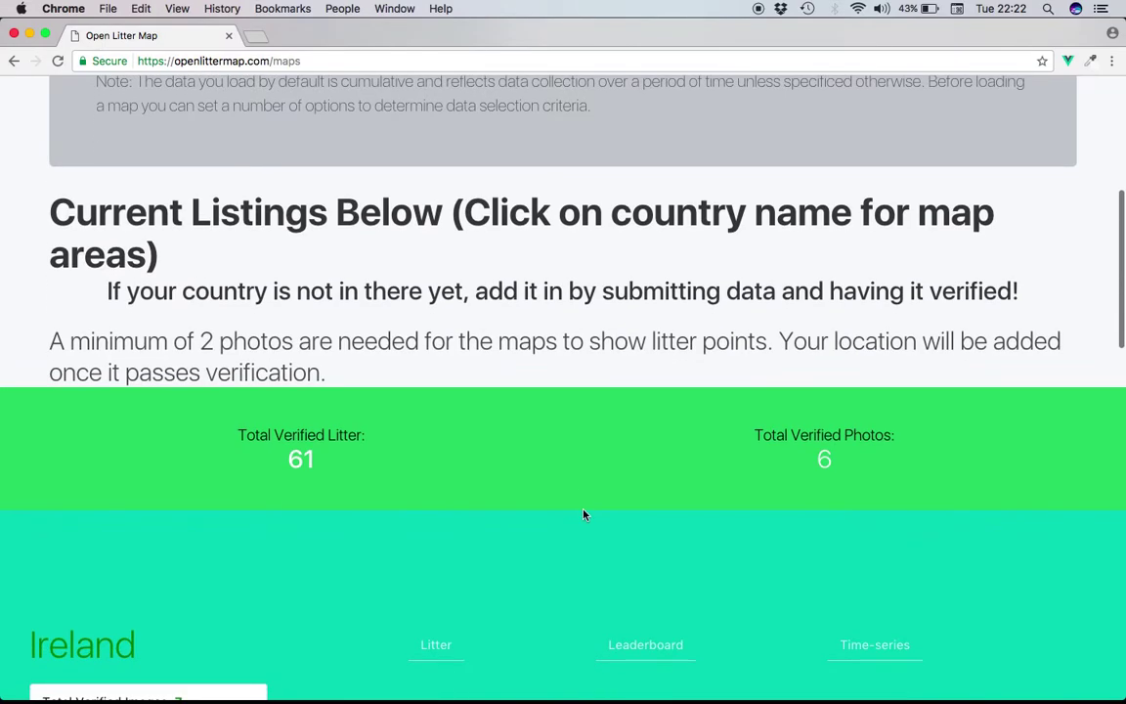
left_click_drag(215, 418, 339, 472)
left_click(289, 447)
left_click_drag(810, 439, 874, 444)
left_click(874, 444)
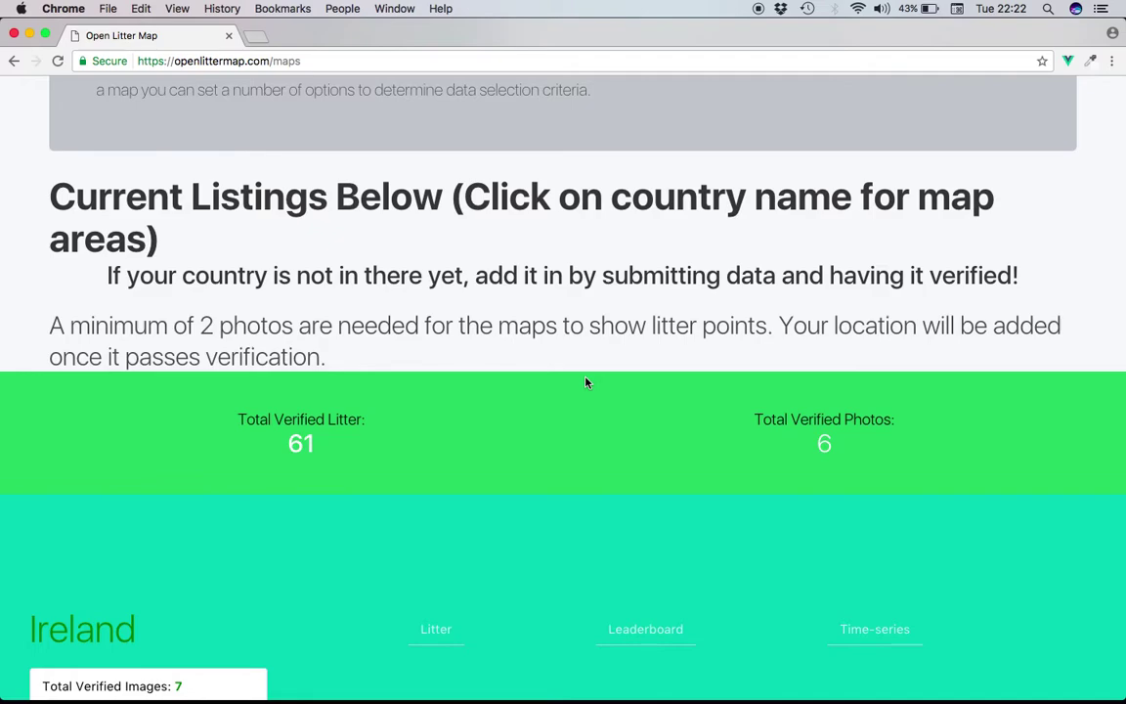
scroll(586, 382, "down", 5)
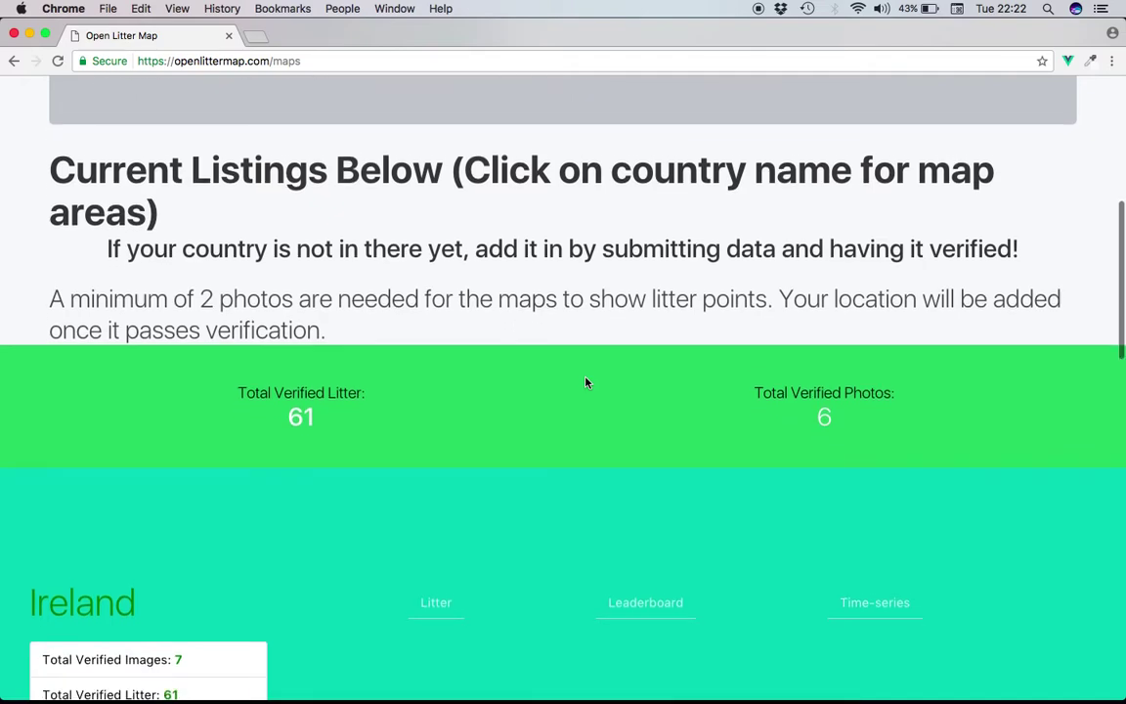
left_click_drag(270, 61, 339, 56)
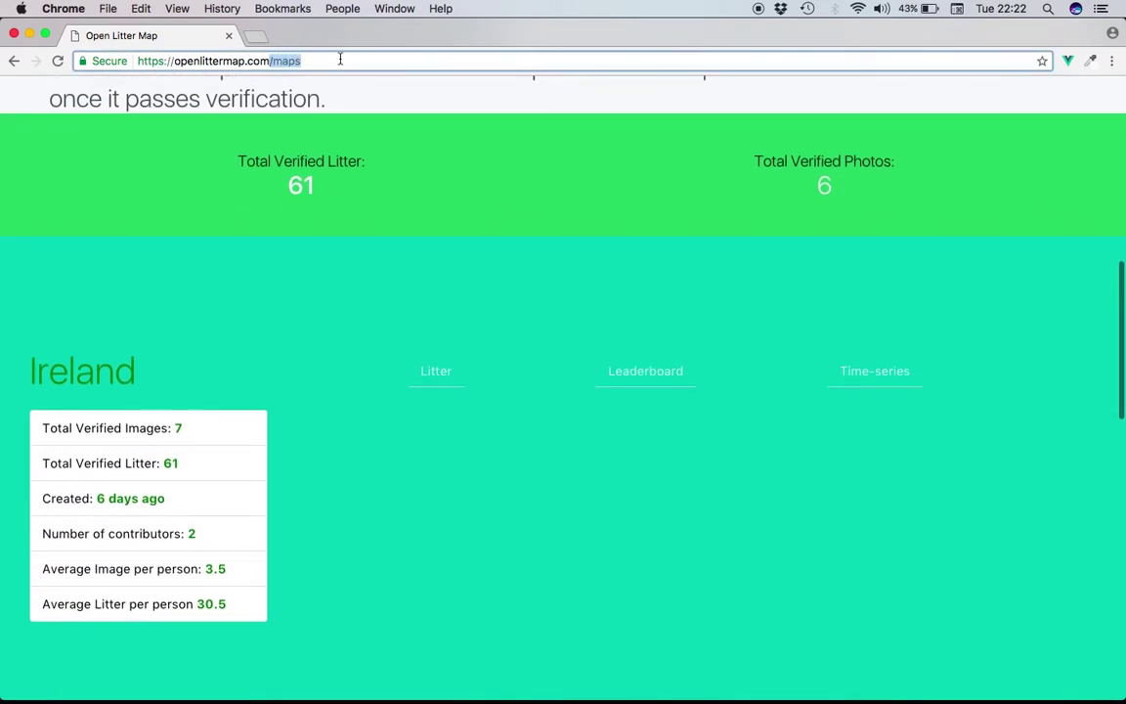
left_click(122, 264)
scroll(118, 269, "down", 2)
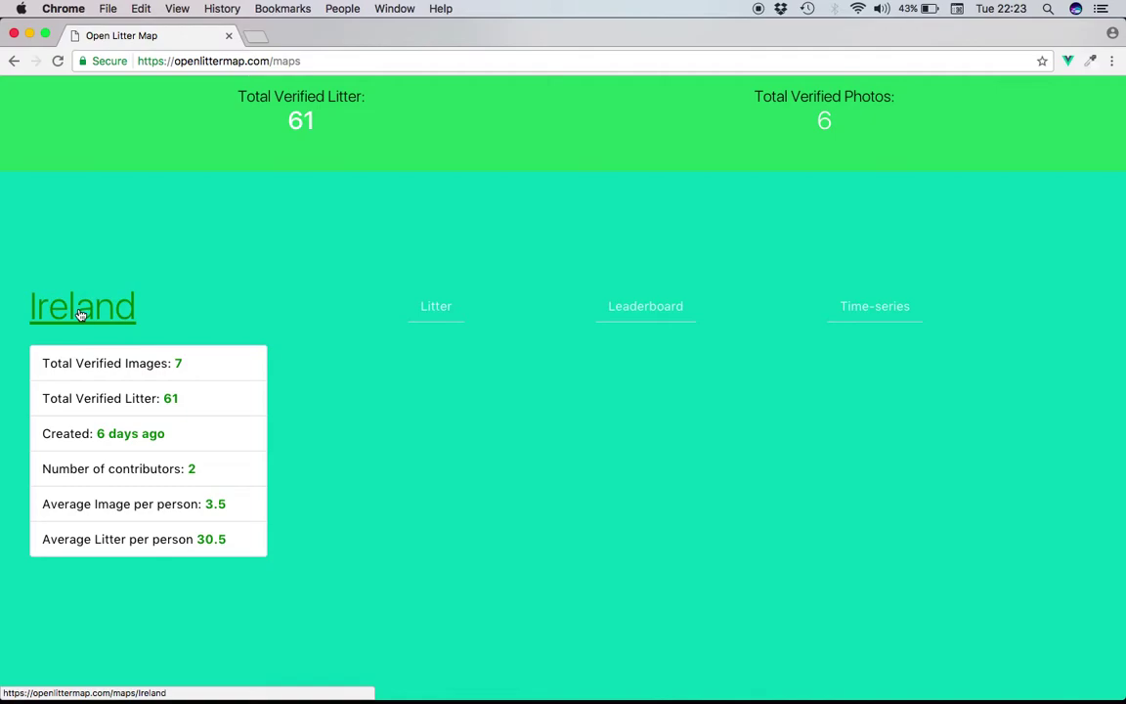
- View Ireland's litter donut chart with Smoking and SoftDrinks hidden, then its contributor leaderboard
left_click(408, 311)
scroll(407, 311, "down", 1)
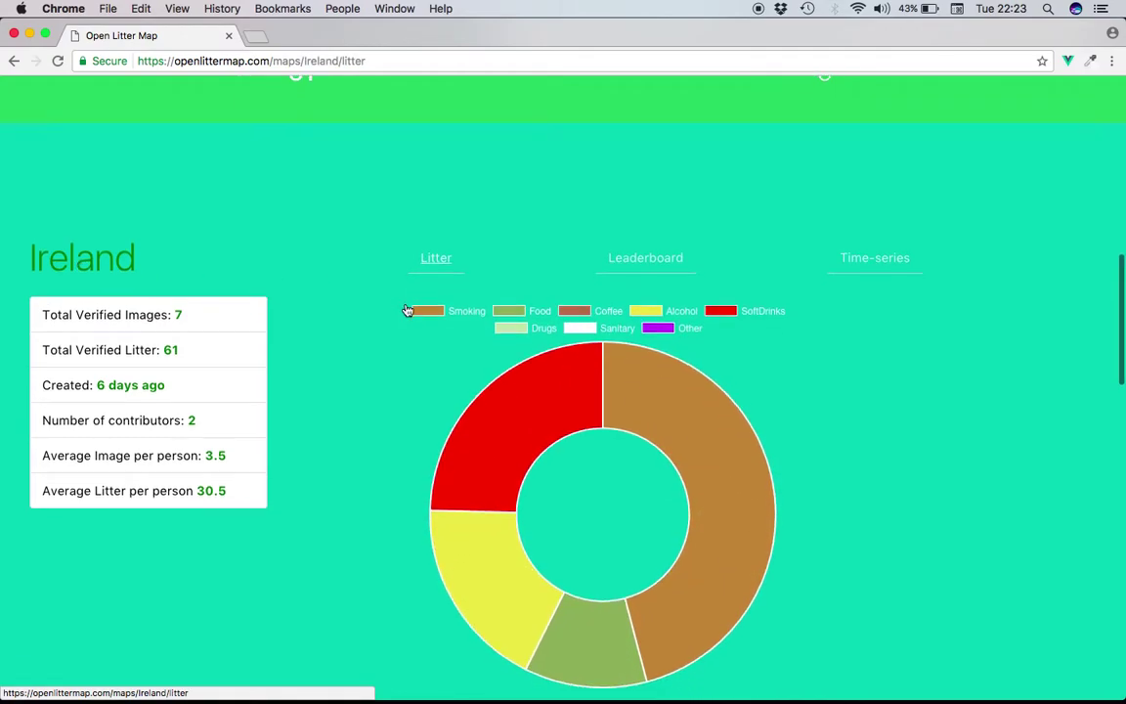
mouse_move(536, 384)
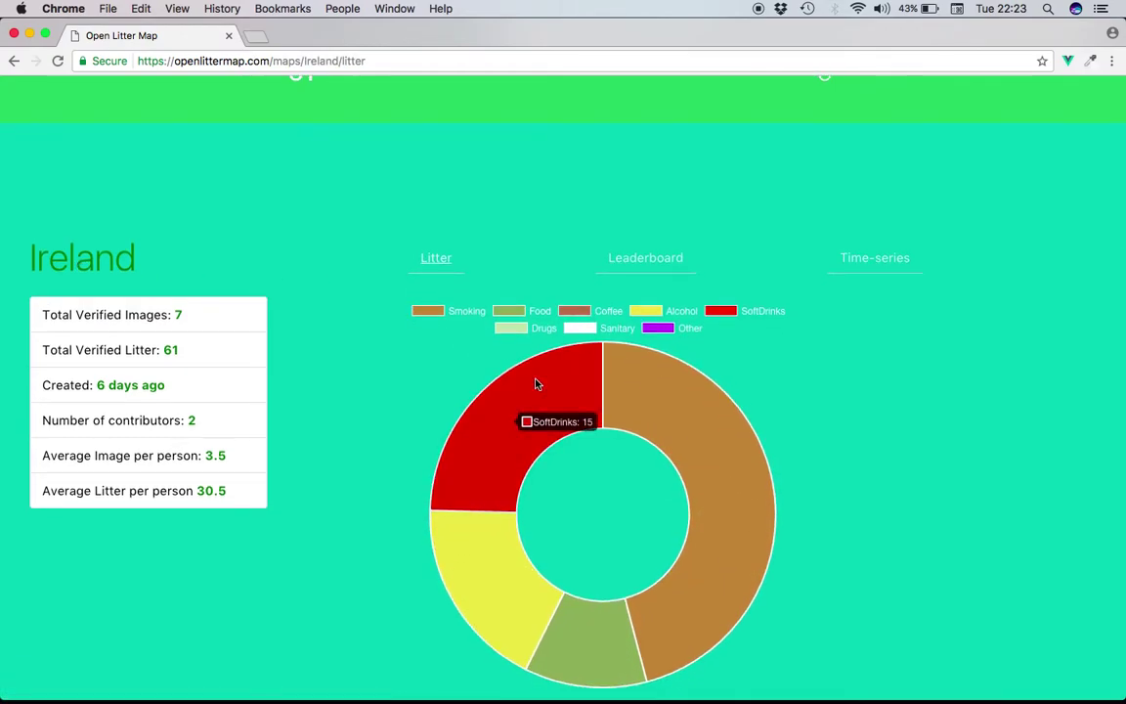
mouse_move(644, 390)
left_click(451, 310)
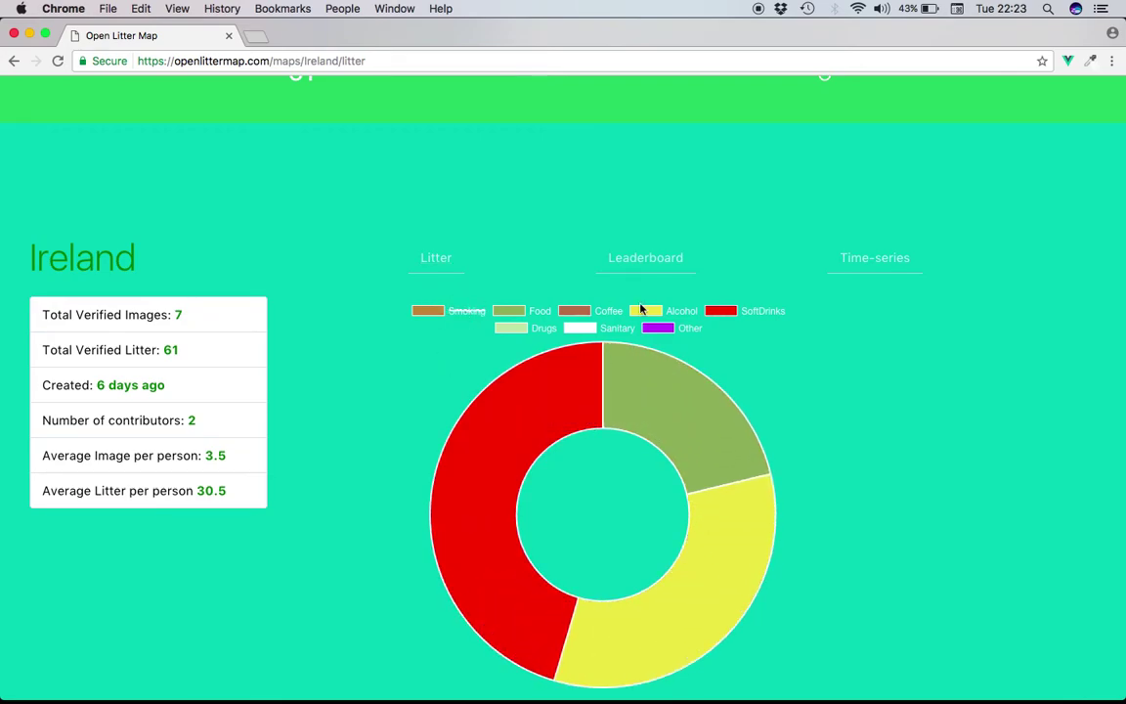
left_click(759, 311)
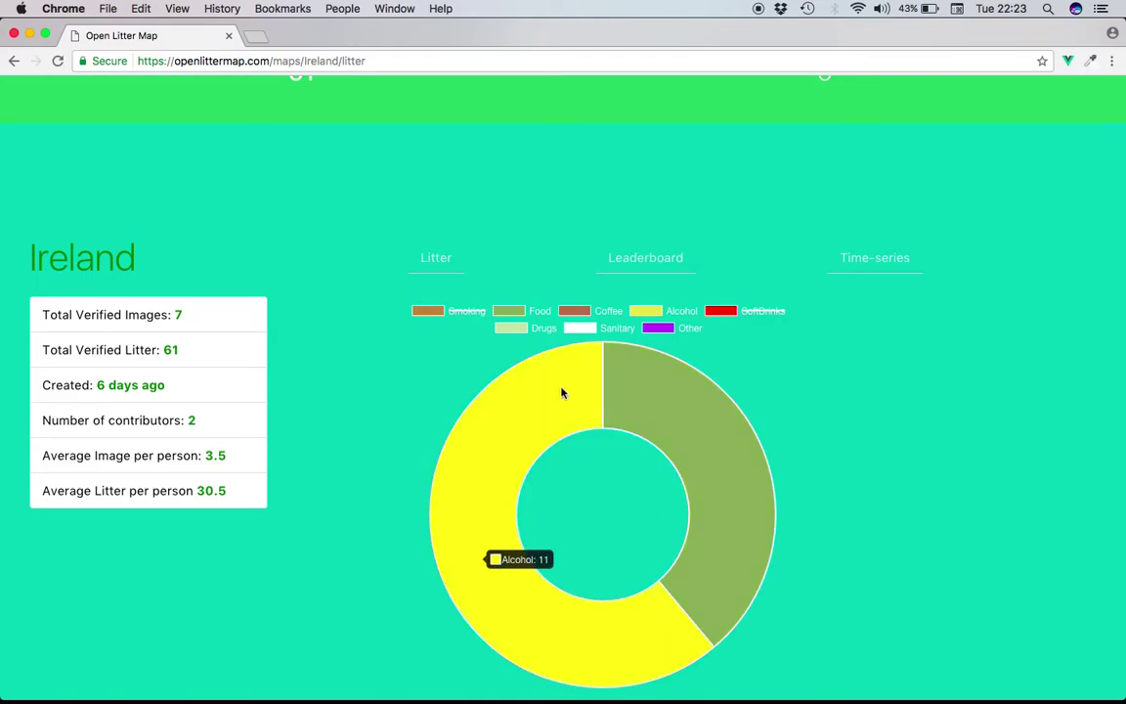
left_click(635, 259)
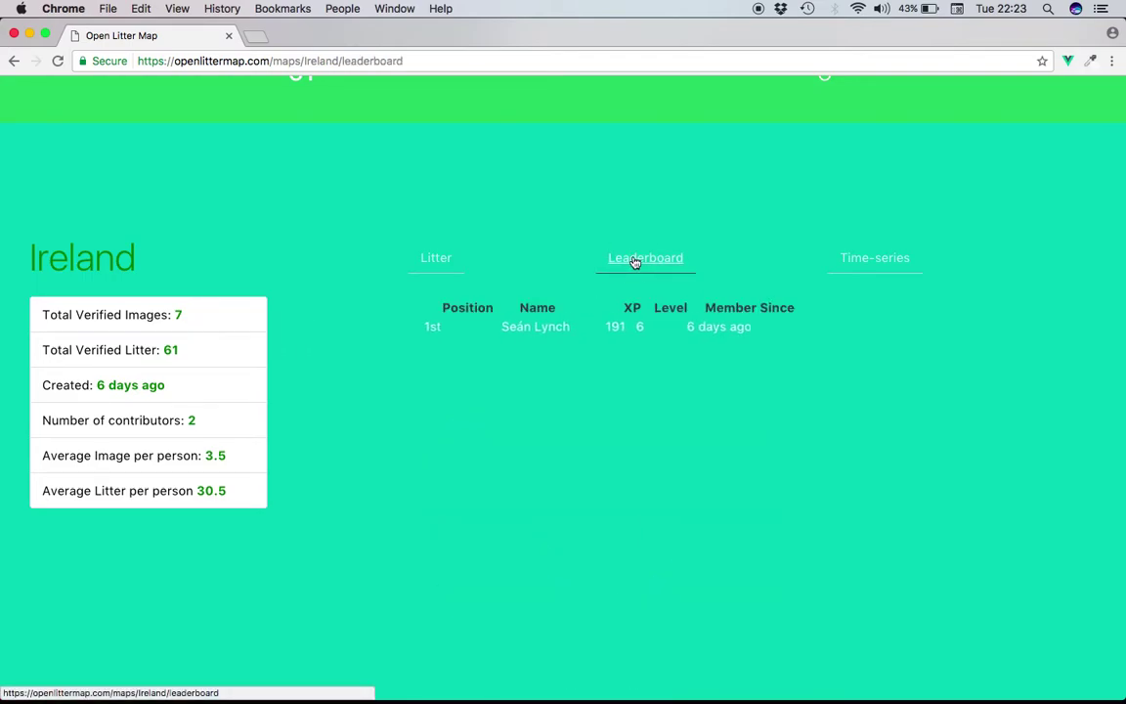
left_click(613, 323)
left_click_drag(625, 323, 645, 327)
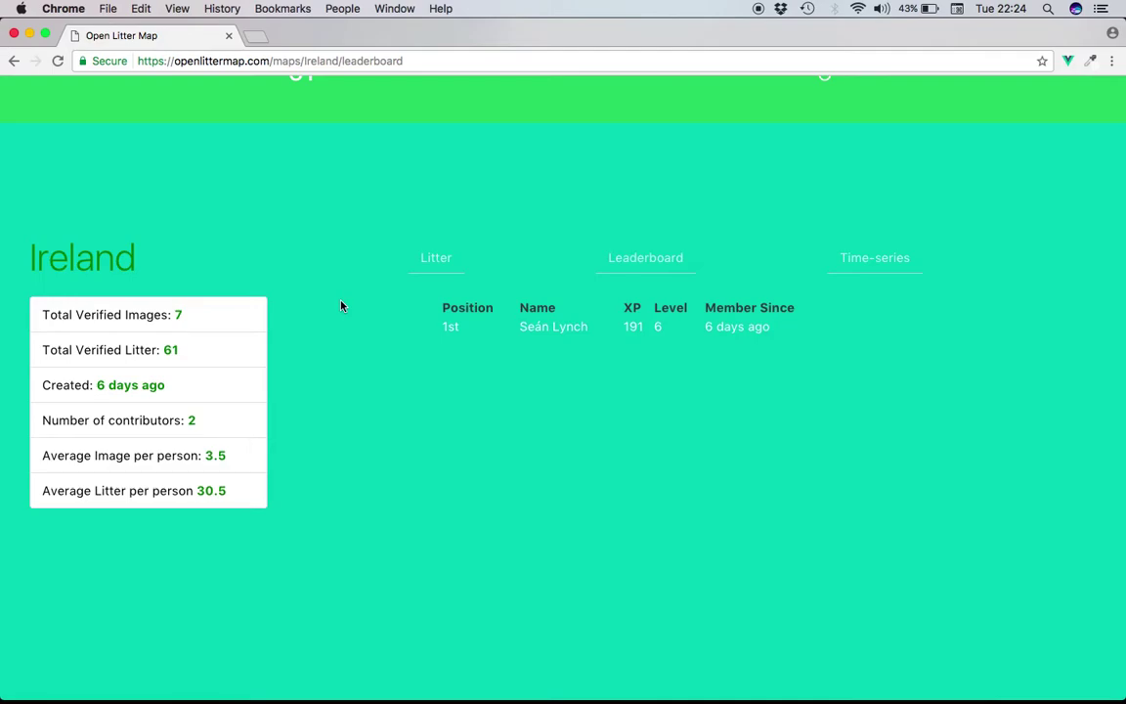
scroll(341, 306, "down", 1)
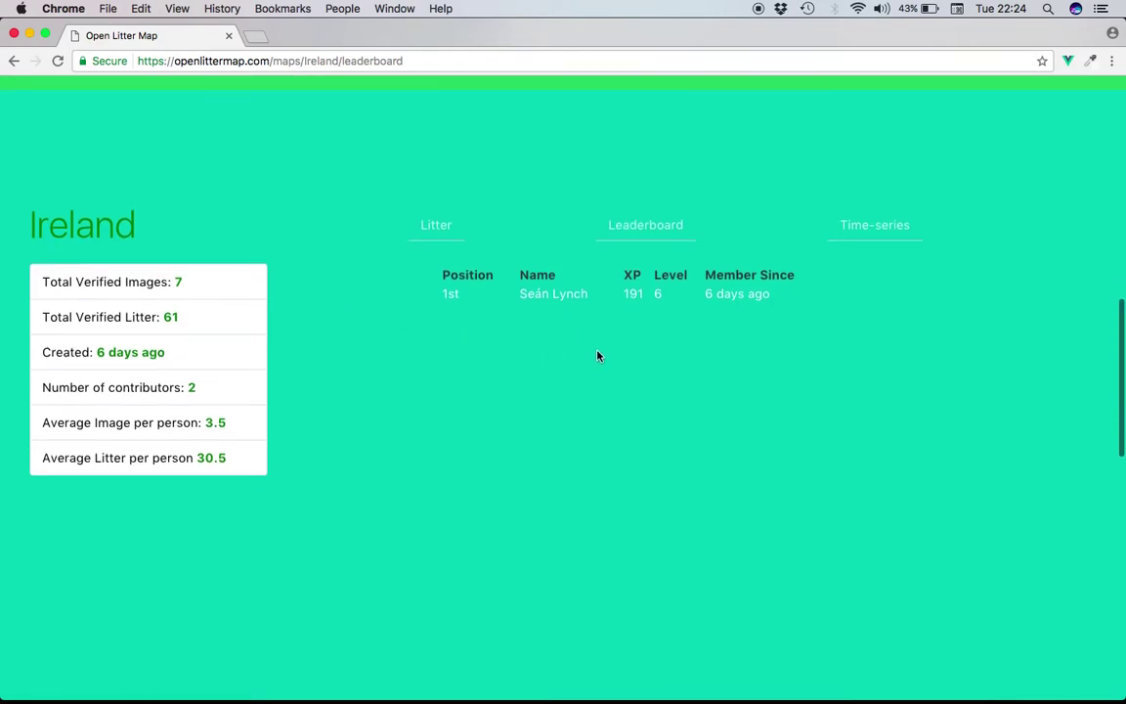
left_click_drag(442, 299, 796, 301)
left_click(797, 302)
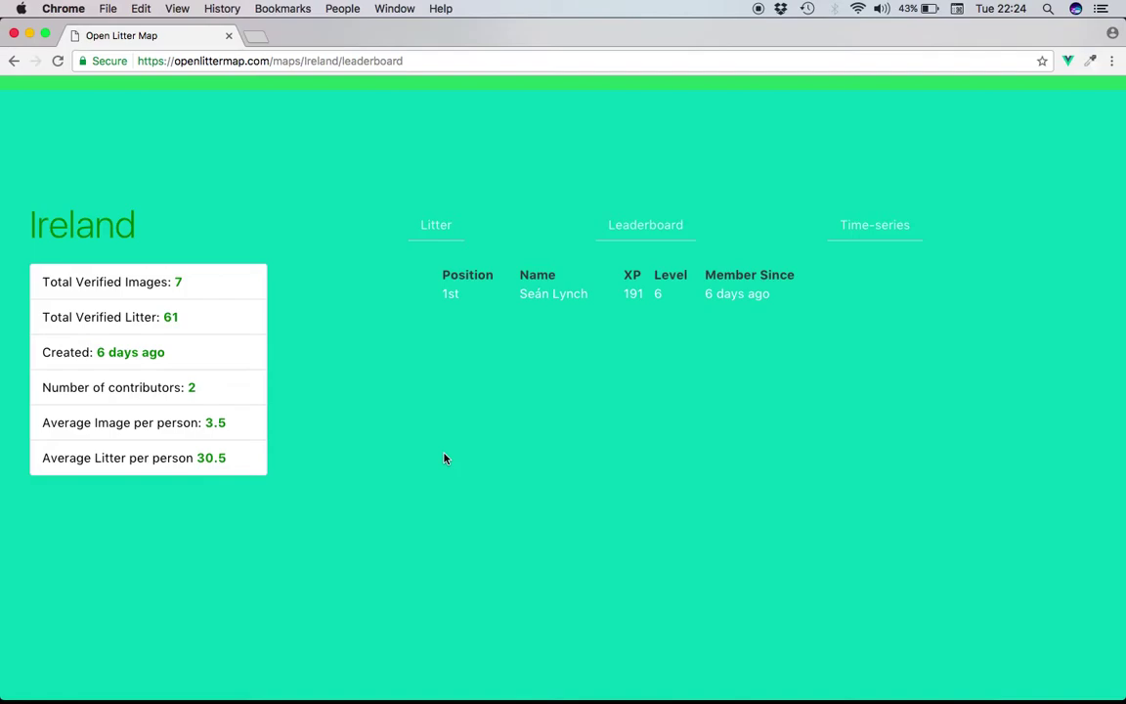
- Read Ireland's photos-per-month time series, rising from 1 in Sep-15 to 4 in Apr-17
left_click(879, 241)
scroll(701, 286, "down", 3)
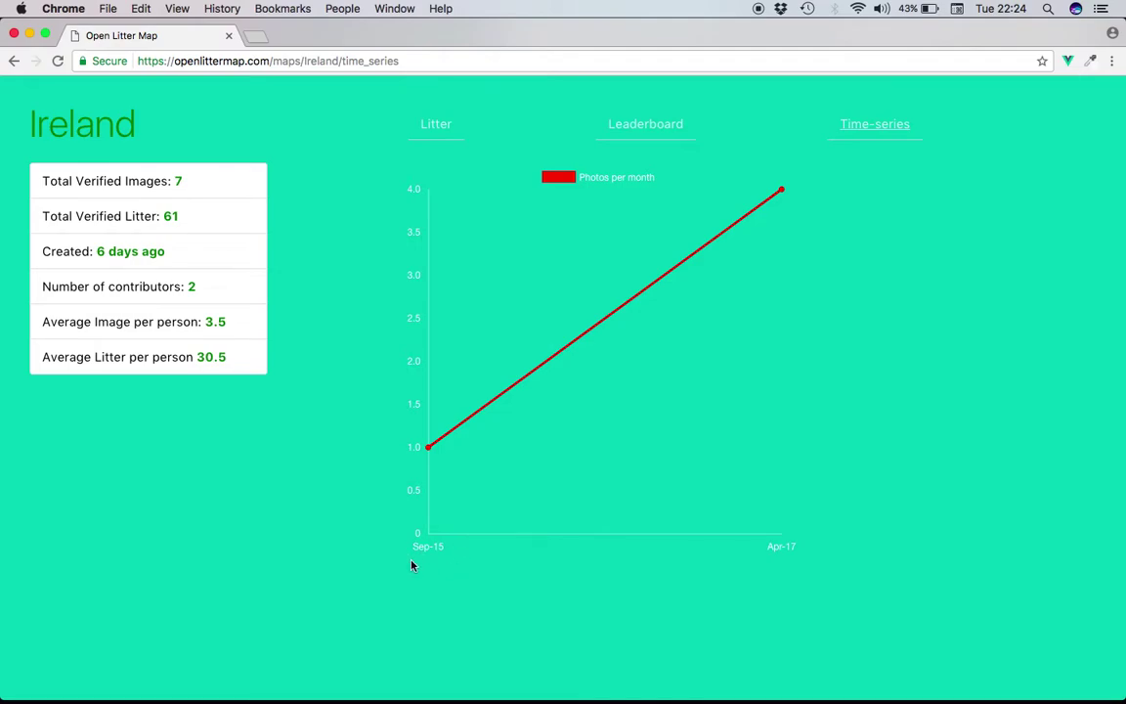
mouse_move(429, 451)
mouse_move(783, 192)
- Open Ireland's page of local map areas and scroll to the Cork listing
left_click(96, 126)
scroll(426, 260, "down", 5)
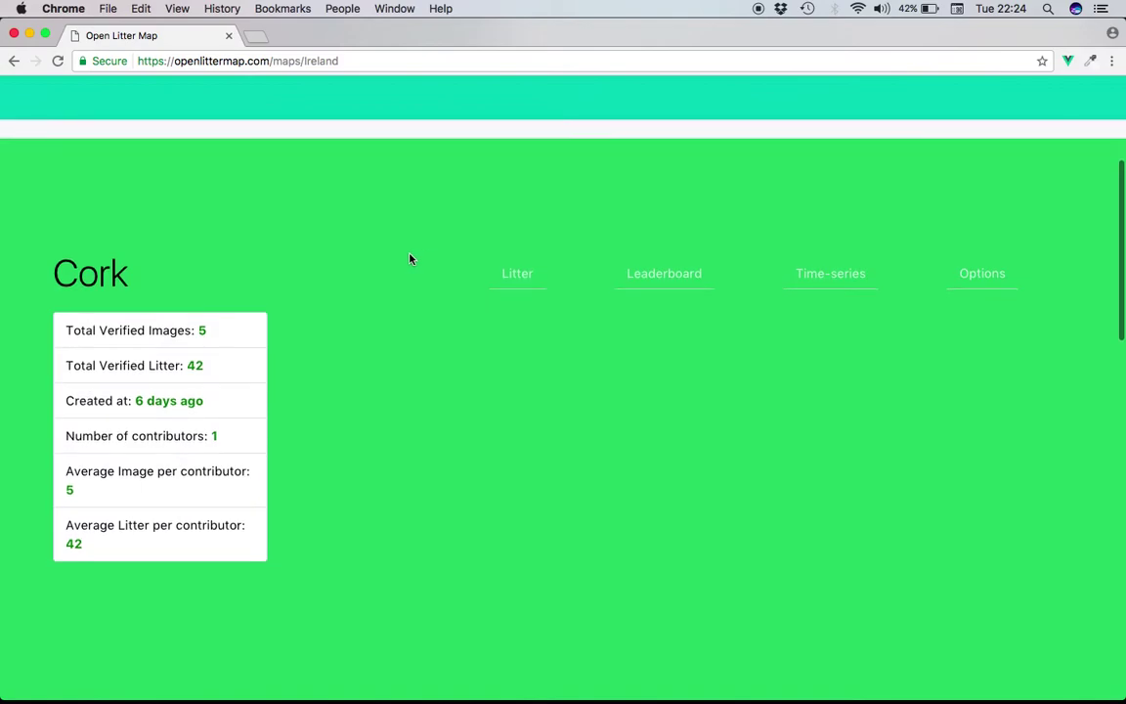
scroll(114, 276, "down", 7)
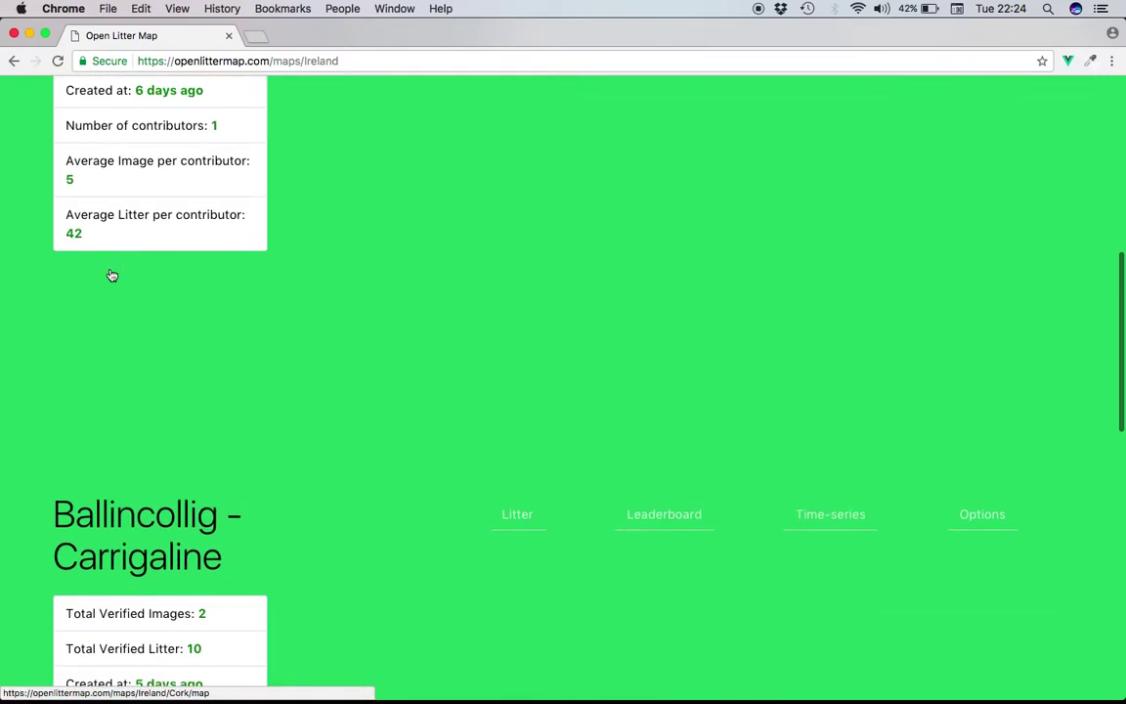
scroll(164, 406, "down", 10)
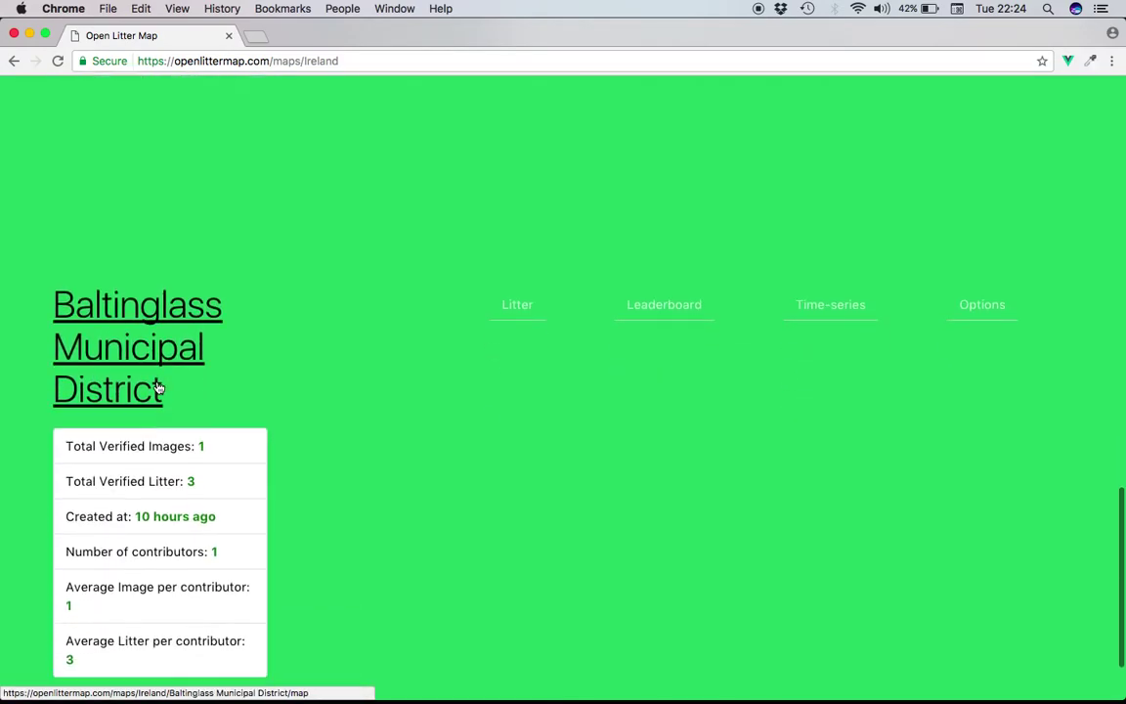
scroll(159, 388, "up", 17)
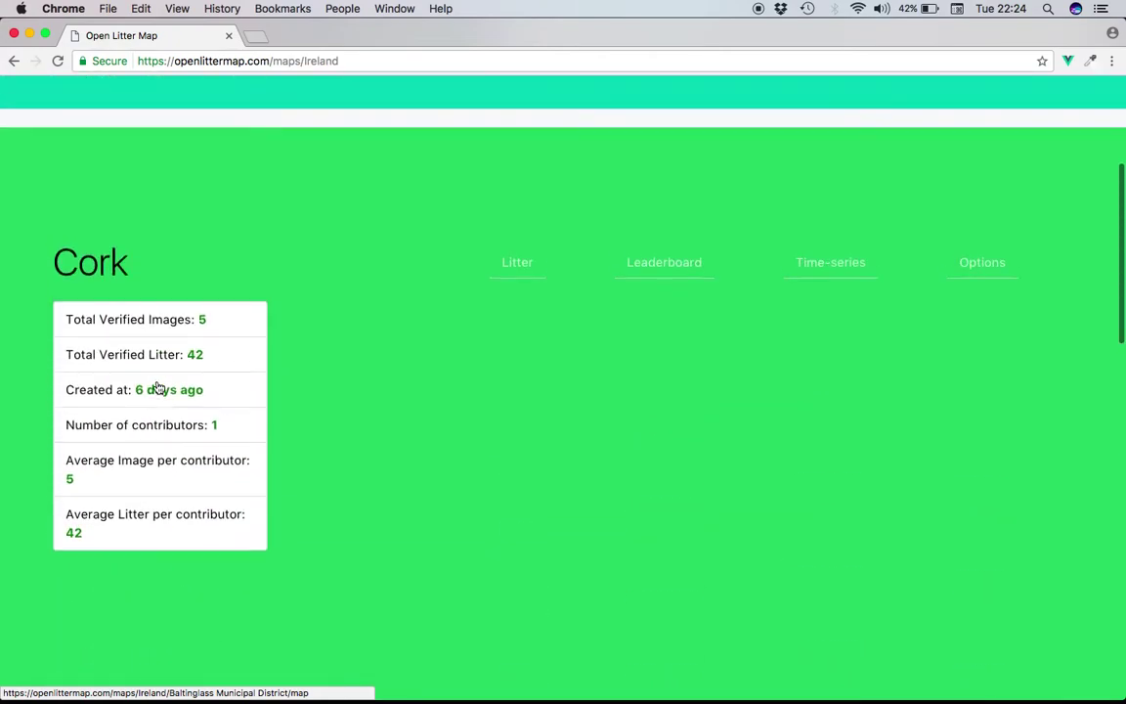
- Open Cork's litter map in a new tab and pan around it
right_click(96, 265)
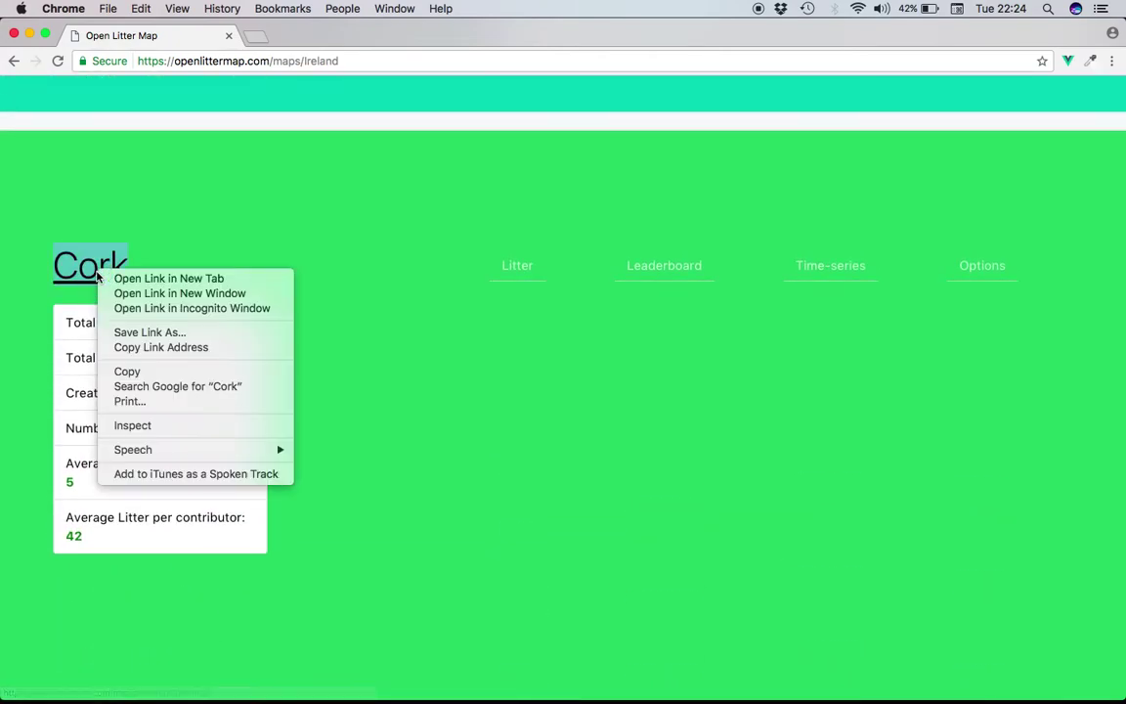
left_click(147, 278)
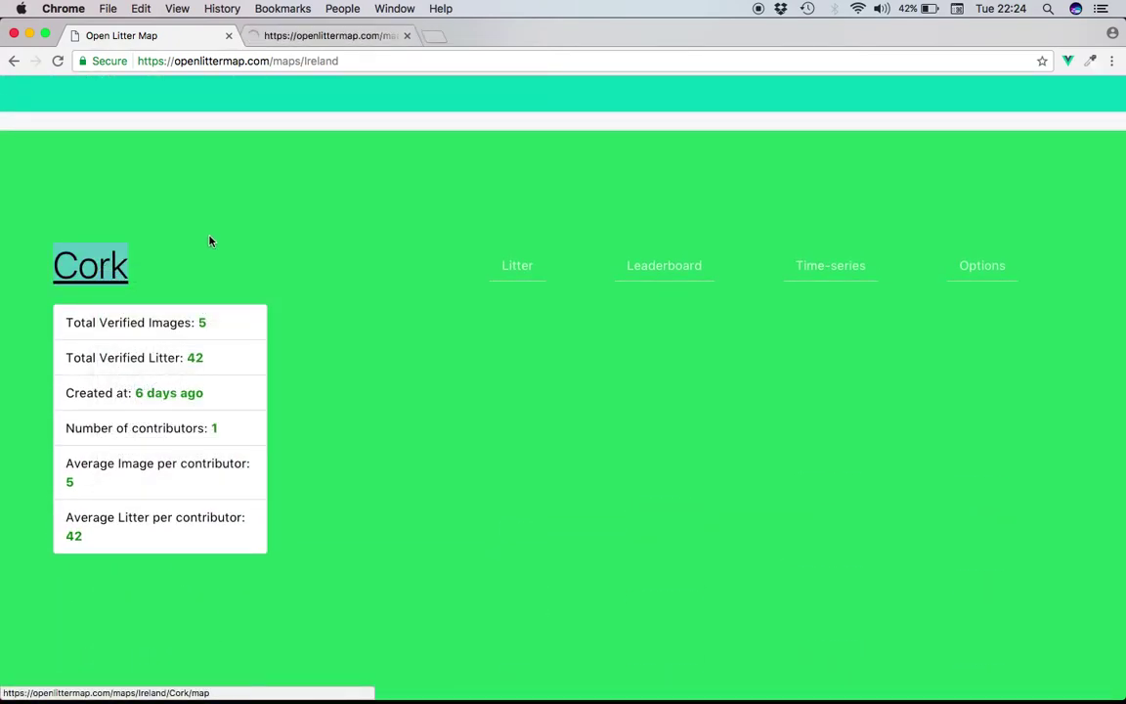
left_click(336, 37)
left_click_drag(558, 327, 536, 383)
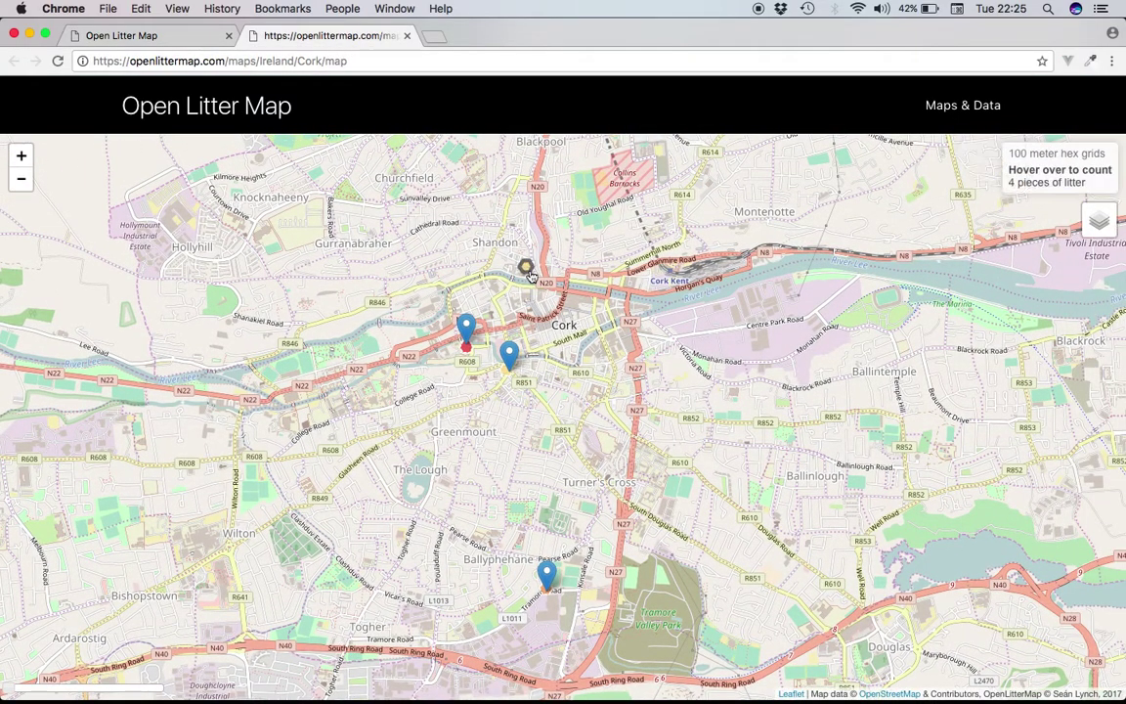
- Center the Cork map on the red hexagon and open its litter photo popup
scroll(528, 274, "up", 5)
scroll(496, 247, "down", 2)
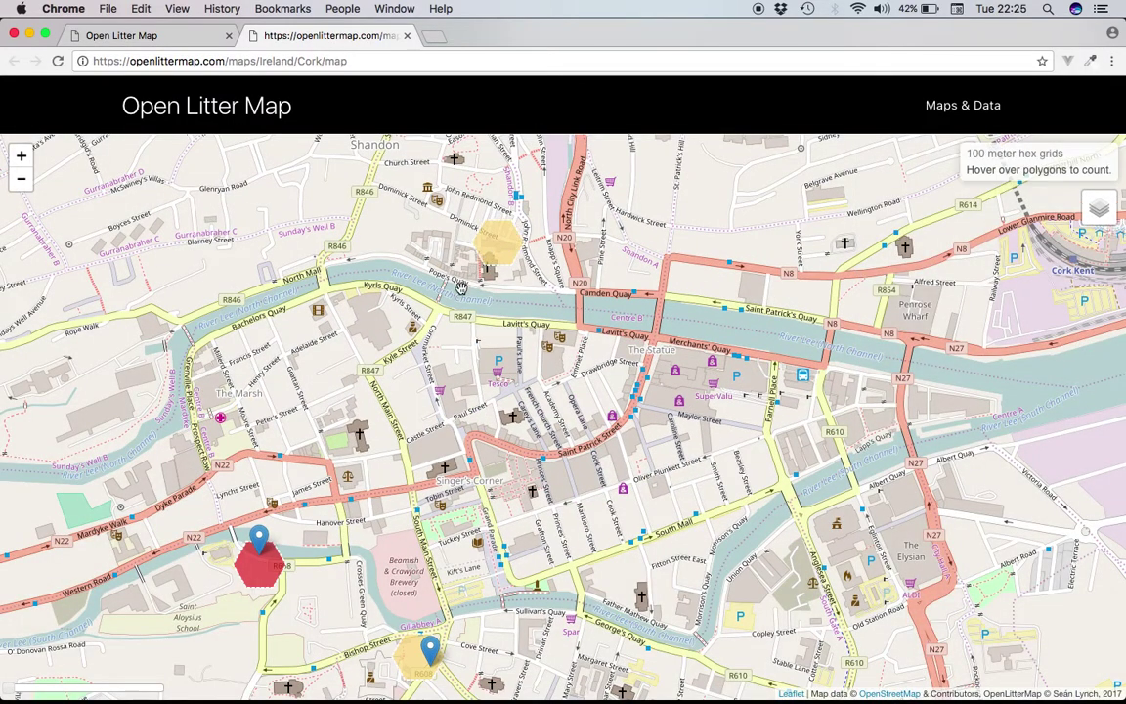
left_click_drag(249, 549, 371, 451)
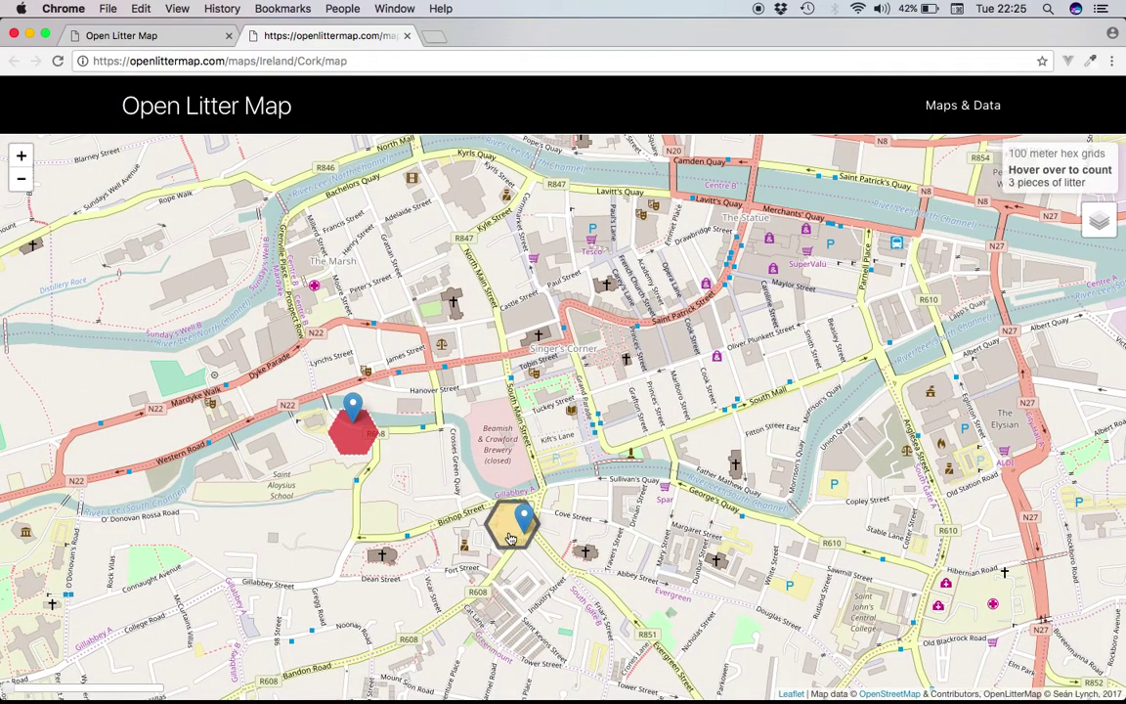
left_click(352, 403)
- Open the full-size photo IMG_0950.JPG in a new tab, then read Plastic Cutlery: 1 and Other (food): 1
right_click(354, 408)
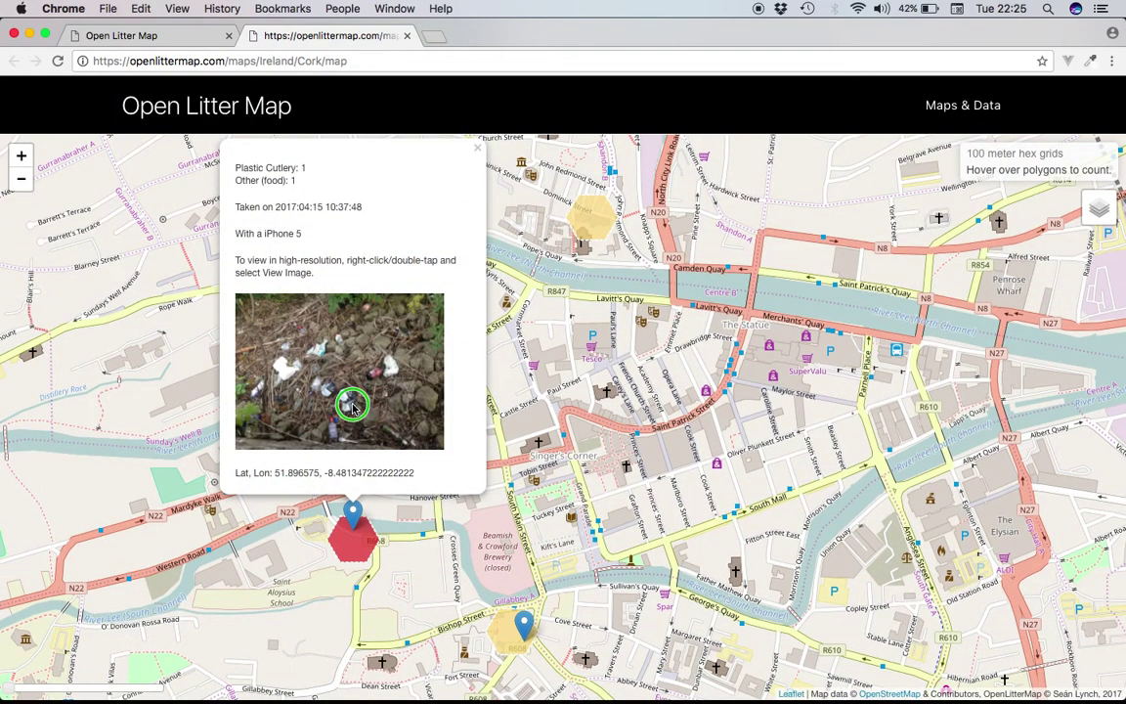
left_click(368, 409)
left_click(467, 35)
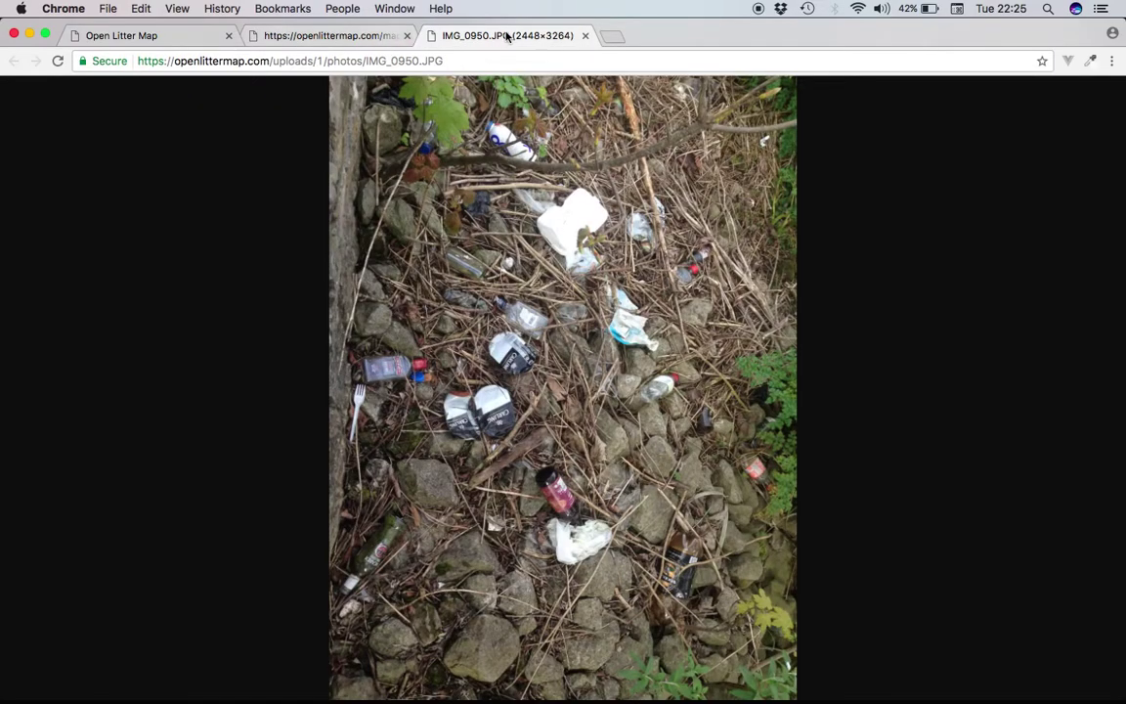
left_click(344, 35)
left_click_drag(235, 168, 310, 179)
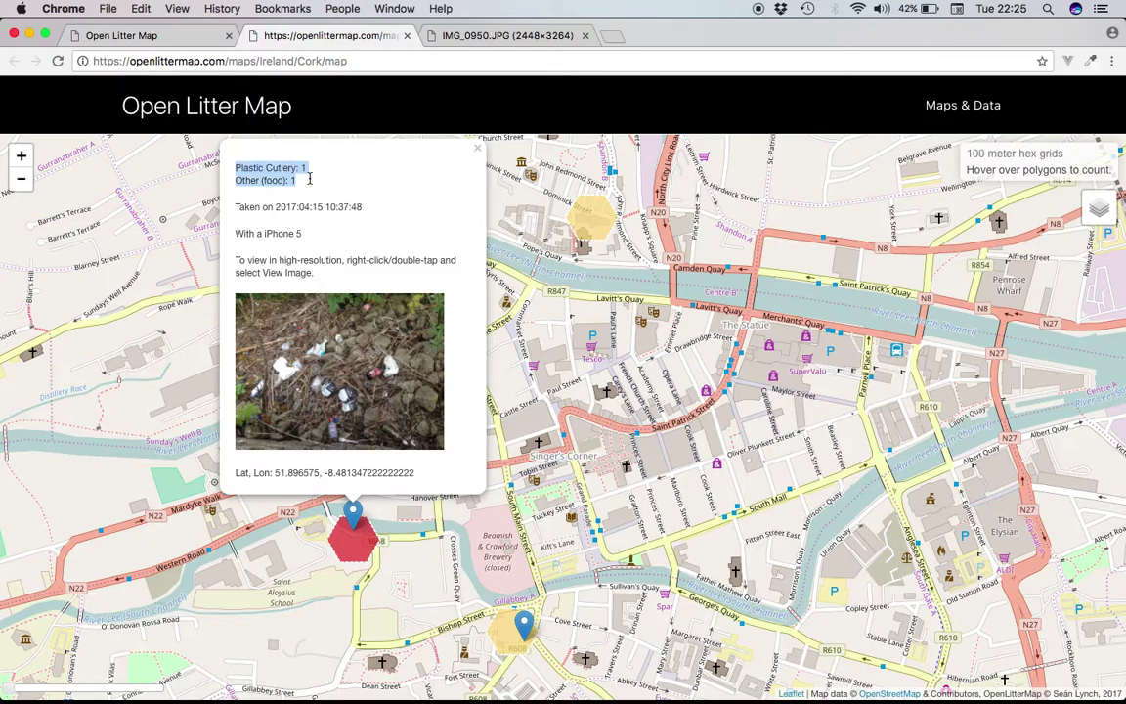
- Turn on the Smoking layer and read the litter counts in the red hex marker's popup
mouse_move(1099, 209)
left_click(1058, 202)
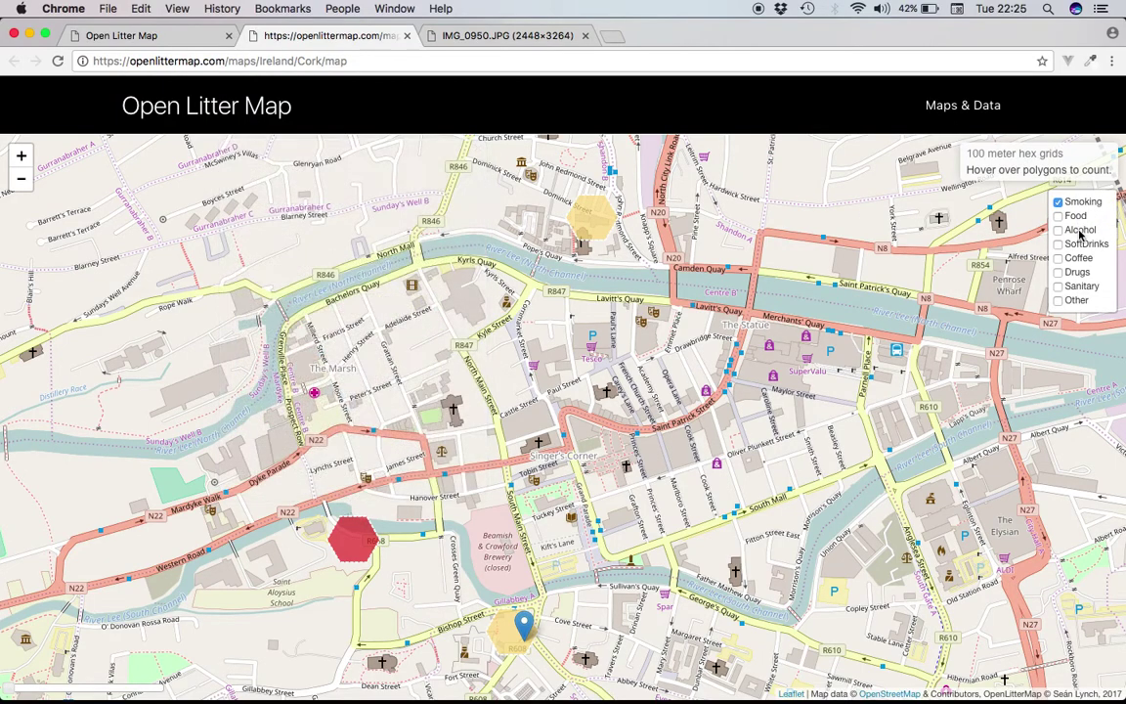
left_click(352, 516)
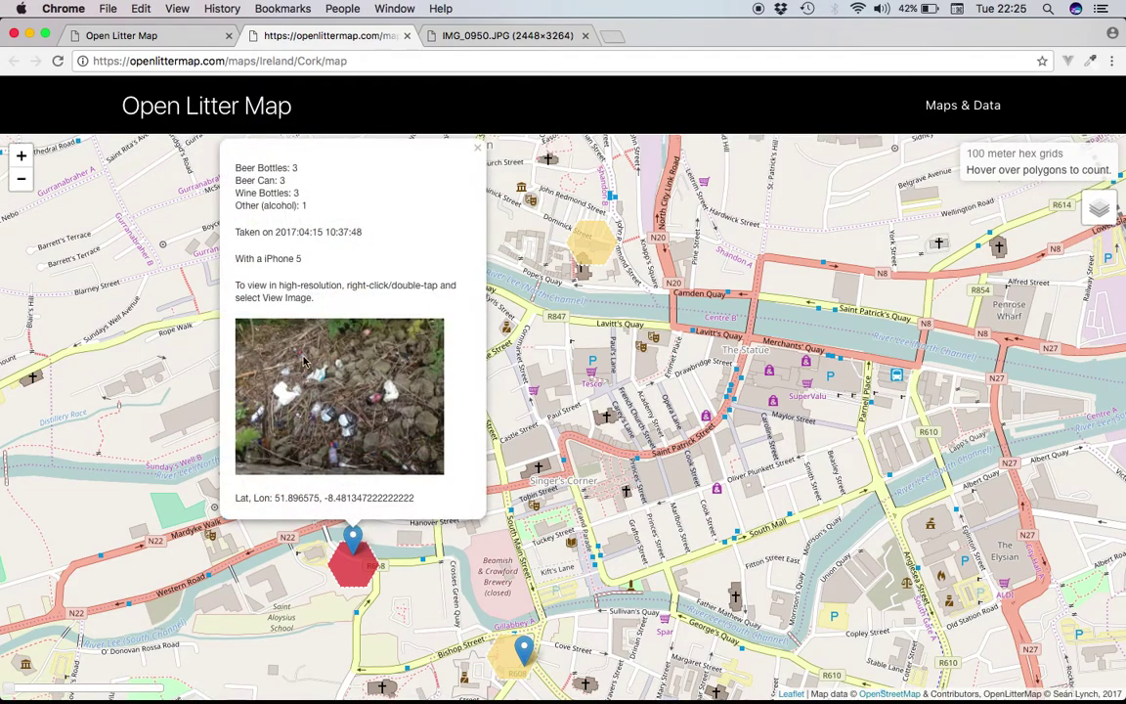
left_click_drag(227, 161, 319, 183)
left_click(319, 184)
- Add the SoftDrinks layer and read the Plastic Bottle (Water) 2 popup's date, coordinates and camera phone
mouse_move(1075, 217)
left_click(1066, 244)
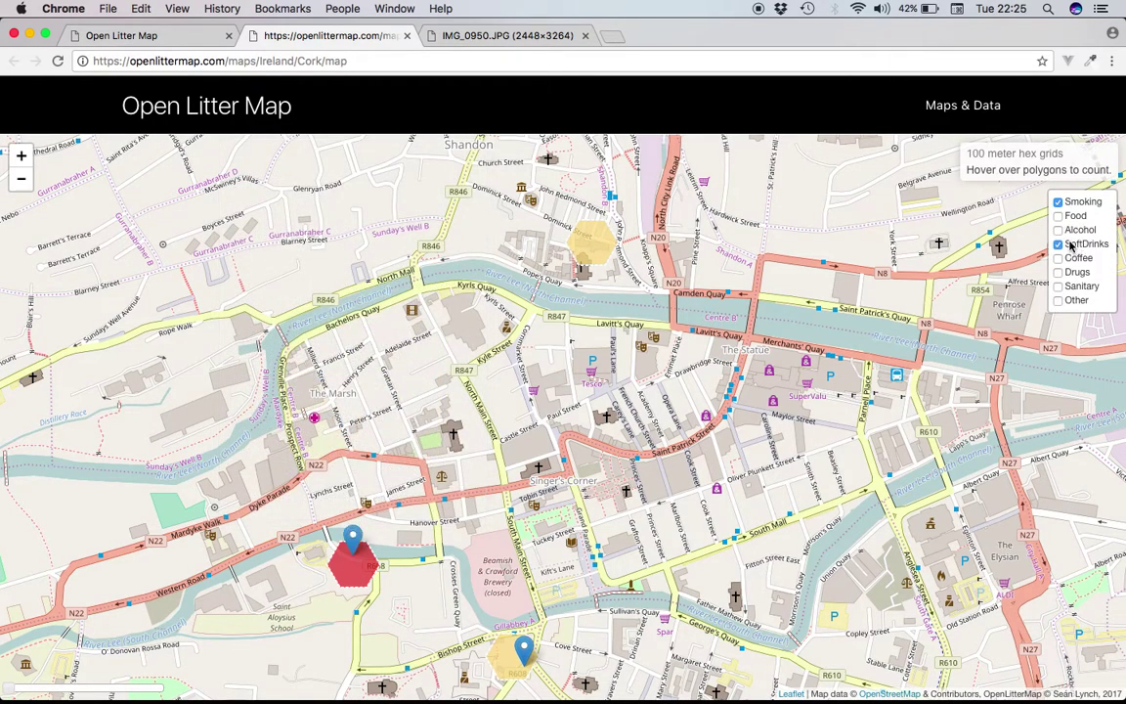
left_click(350, 534)
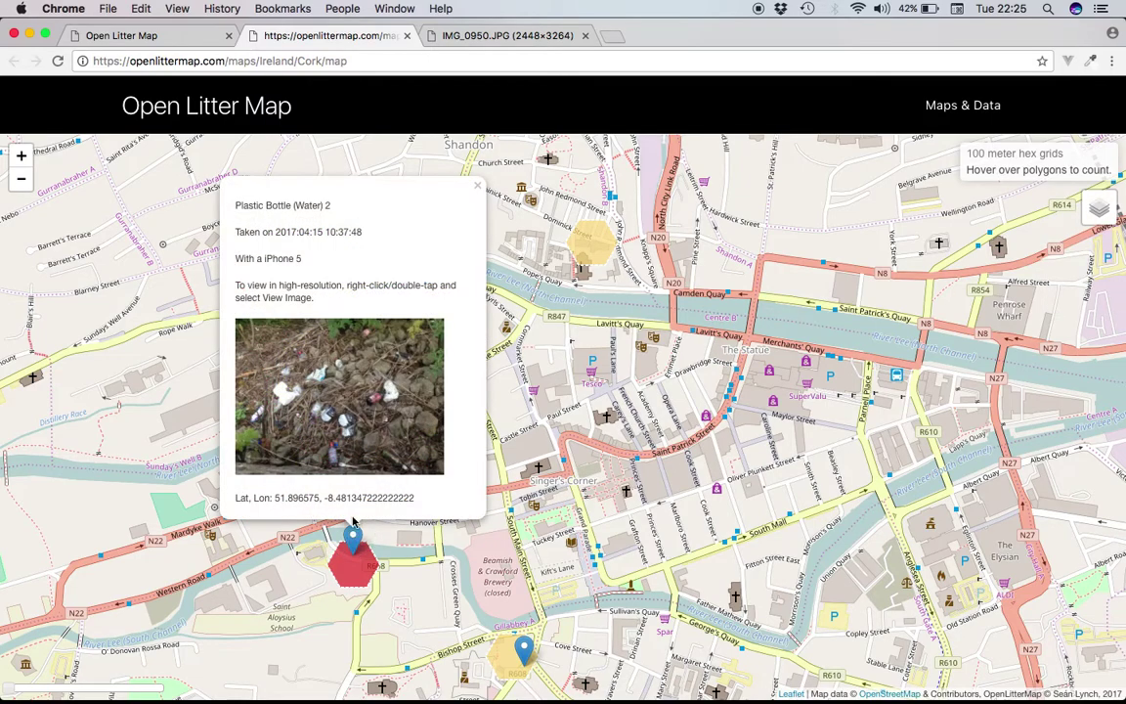
left_click_drag(235, 204, 341, 206)
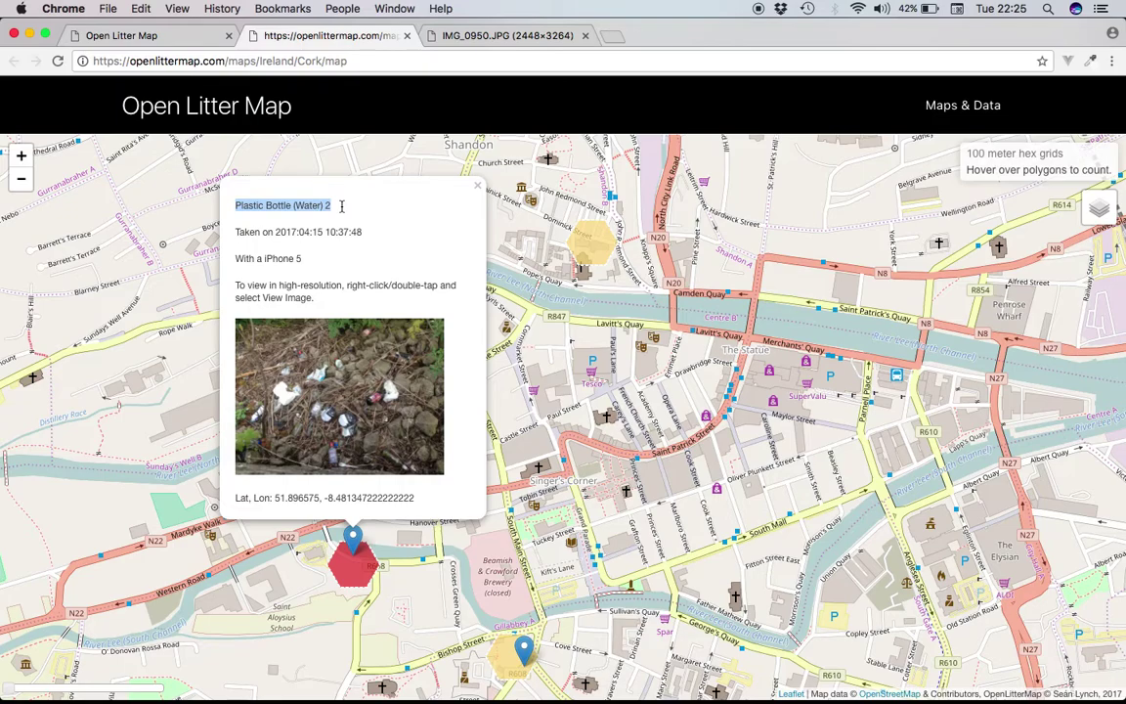
left_click(339, 208)
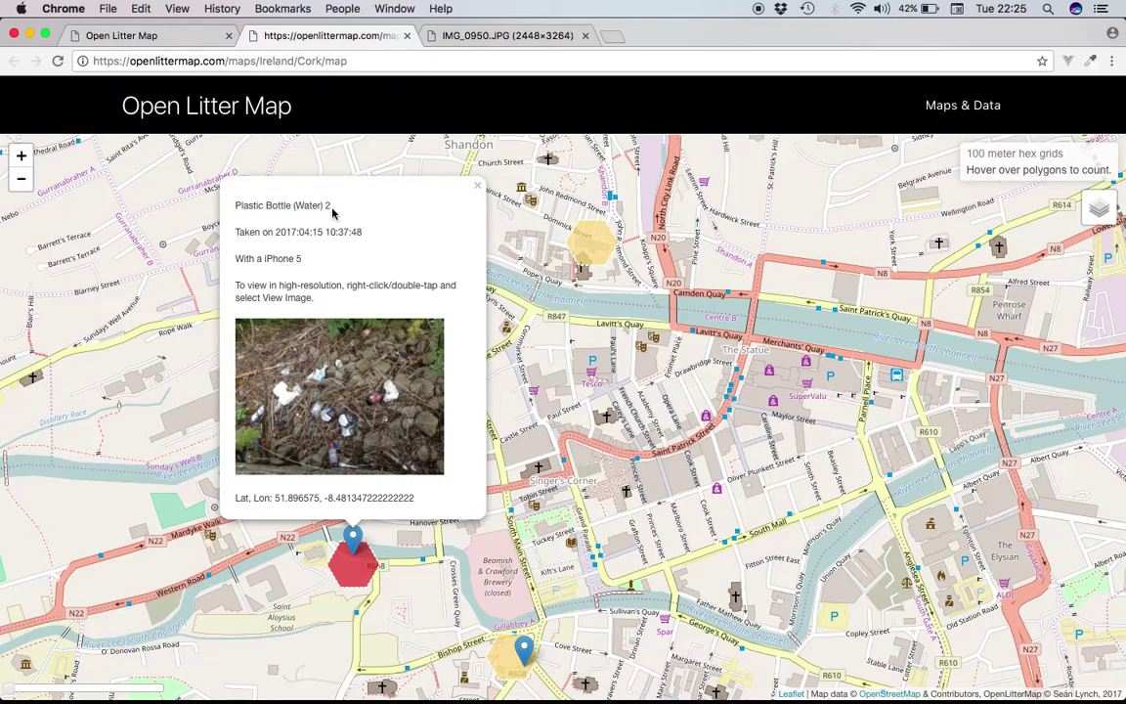
left_click_drag(235, 231, 363, 230)
left_click_drag(274, 497, 414, 498)
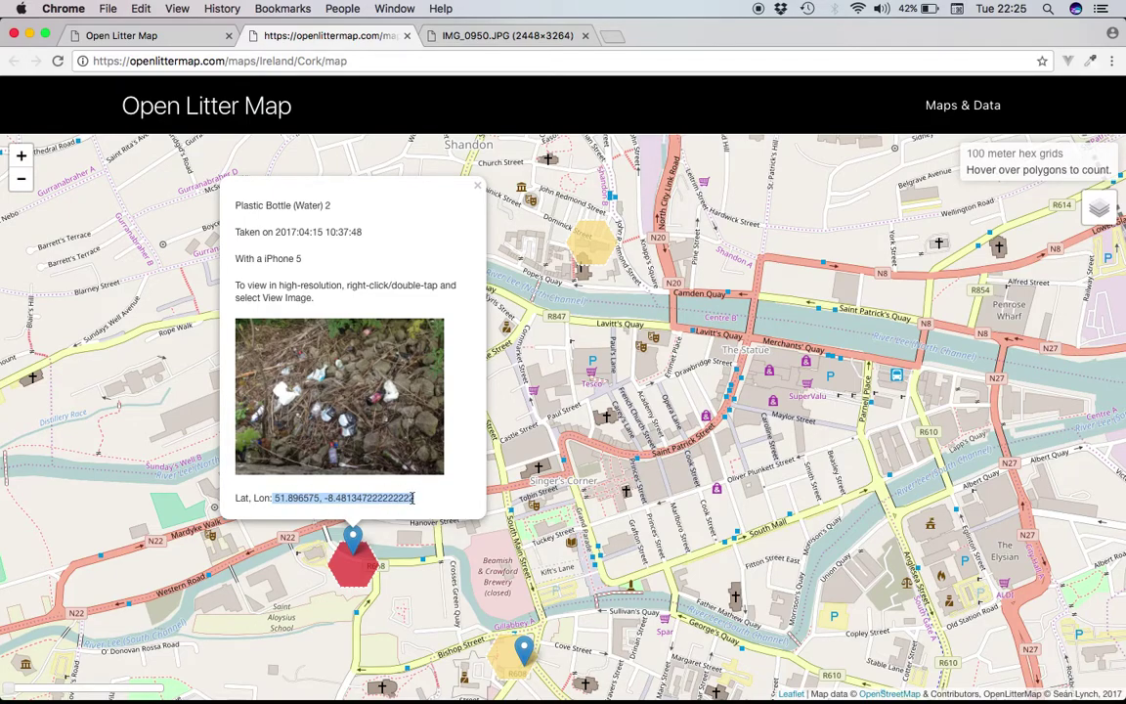
left_click_drag(235, 258, 317, 258)
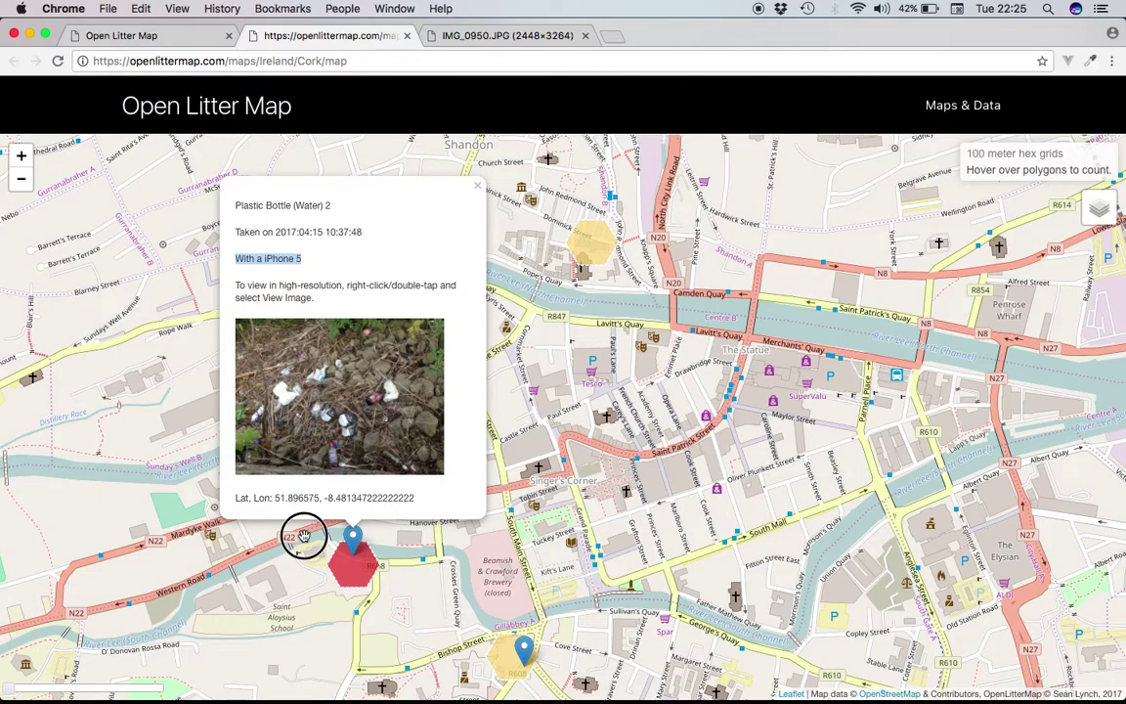
left_click_drag(302, 533, 421, 450)
- Zoom into the red hexagon by Wandesford Quay holding 18 litter pieces, pan, then zoom out
scroll(483, 486, "up", 3)
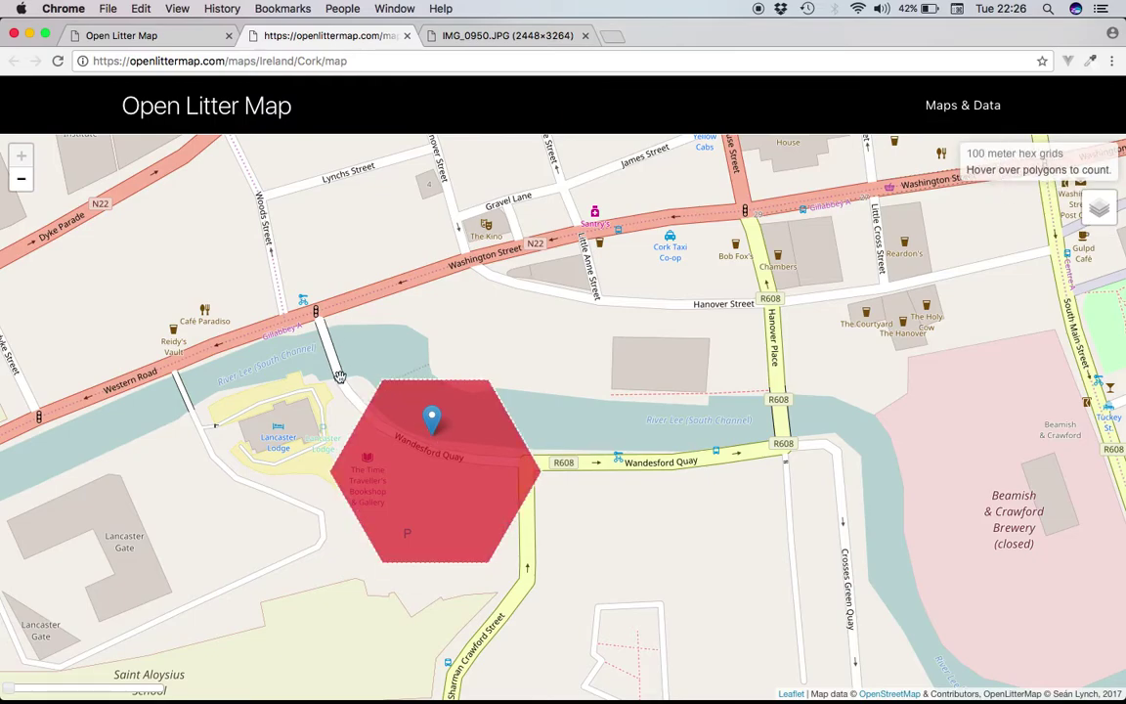
mouse_move(369, 423)
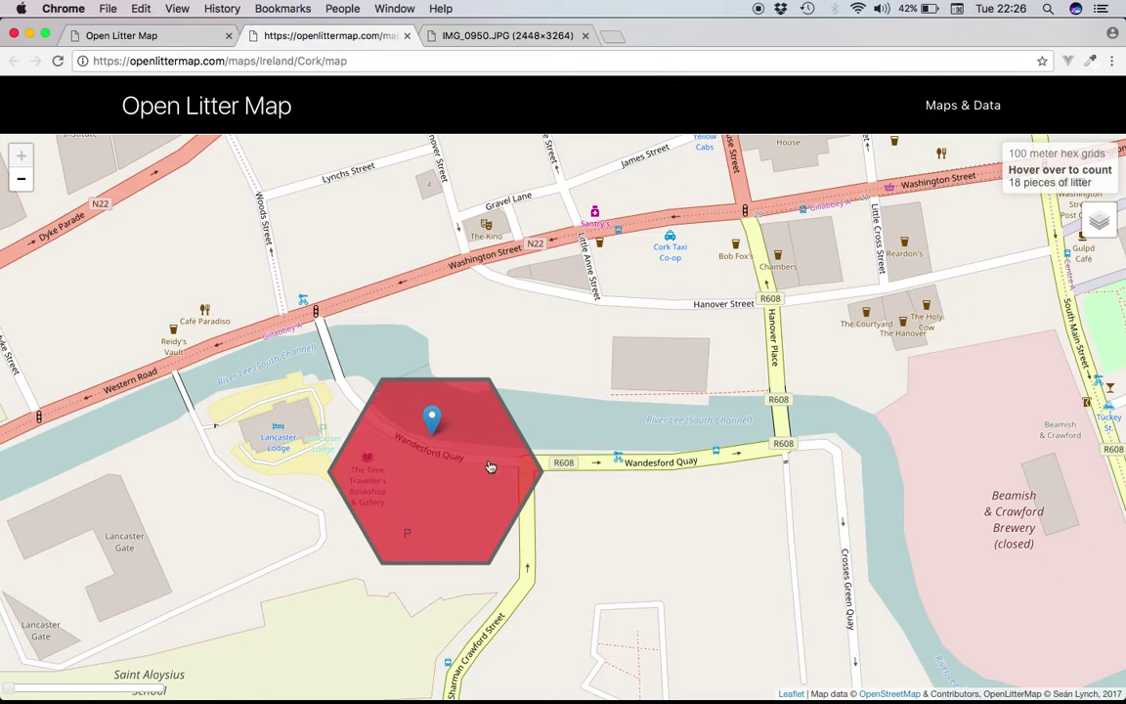
left_click(543, 464)
left_click_drag(544, 464, 620, 400)
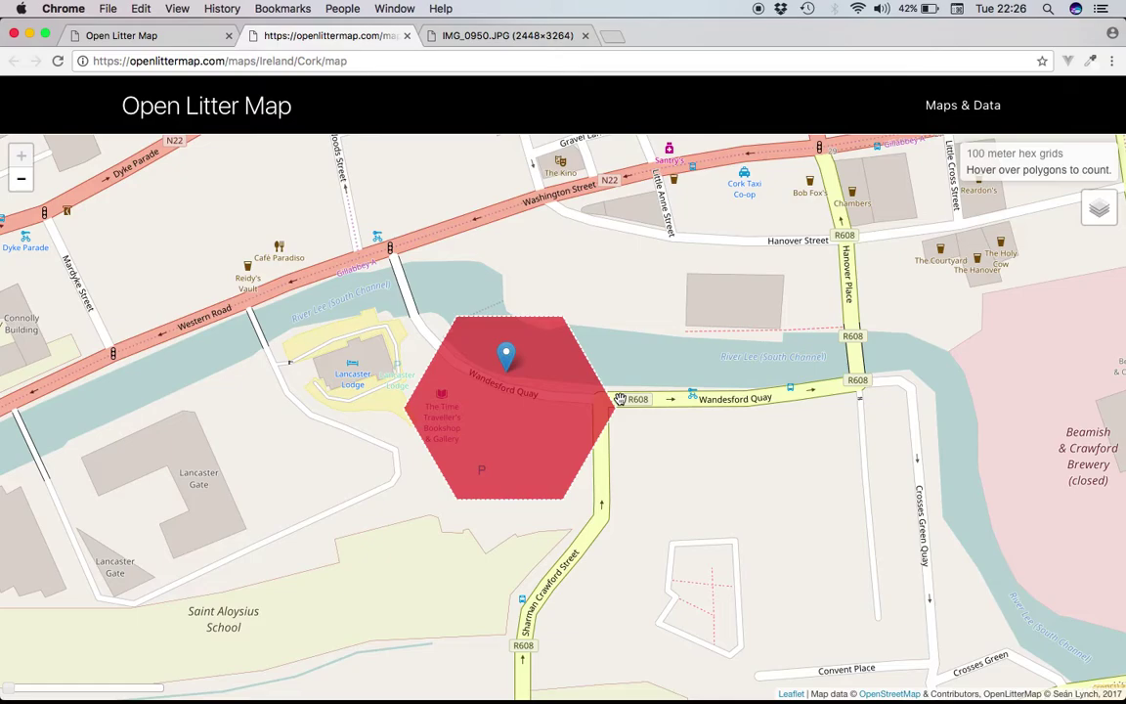
mouse_move(528, 395)
scroll(611, 513, "down", 2)
scroll(606, 503, "down", 2)
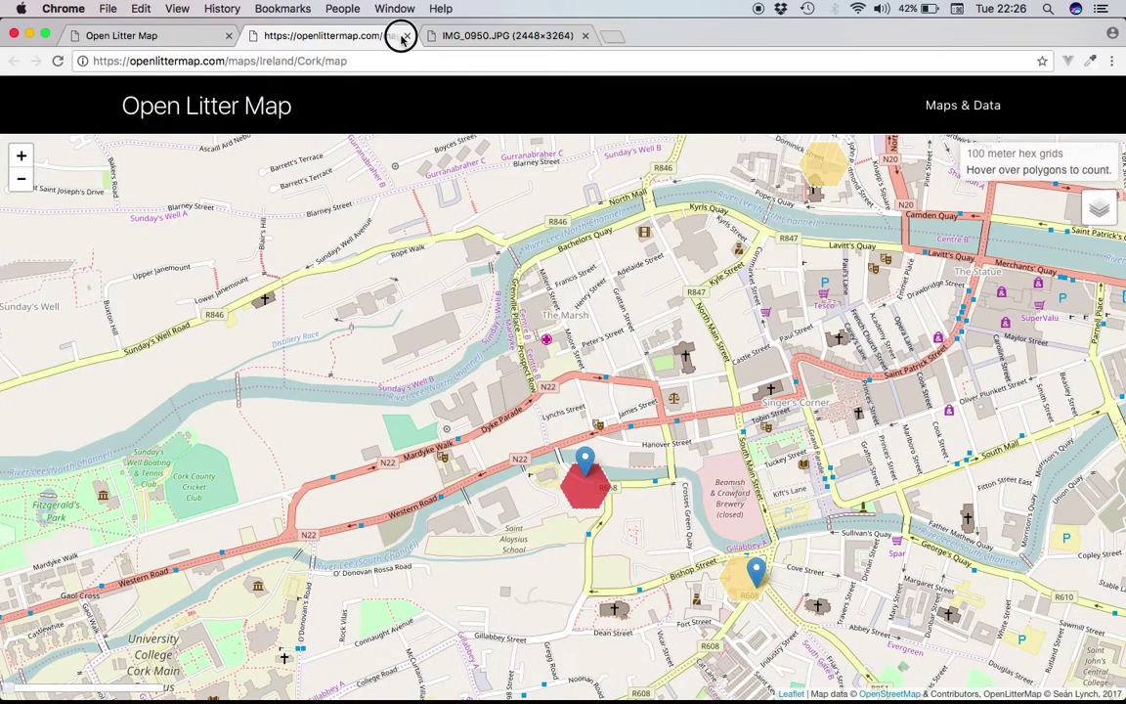
- Close the extra tabs and open Cork's map filtered to 05-04-17–14-04-17 with 334 meter hexes
left_click(406, 36)
left_click(408, 36)
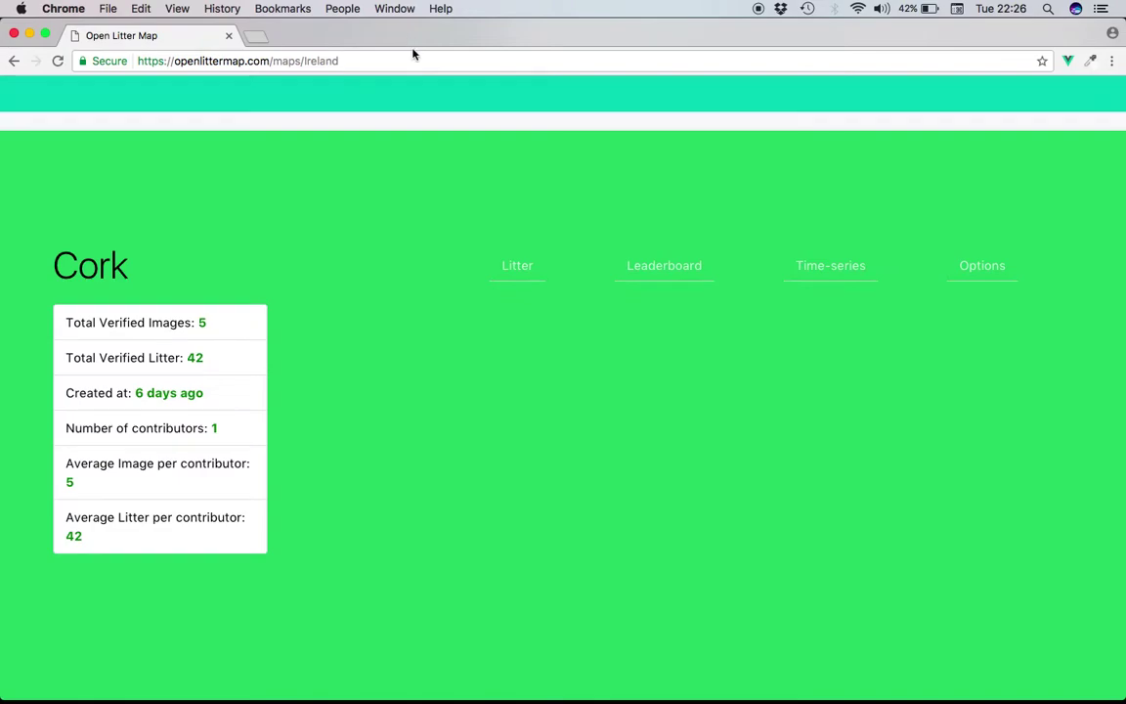
left_click(978, 268)
left_click_drag(485, 345, 705, 352)
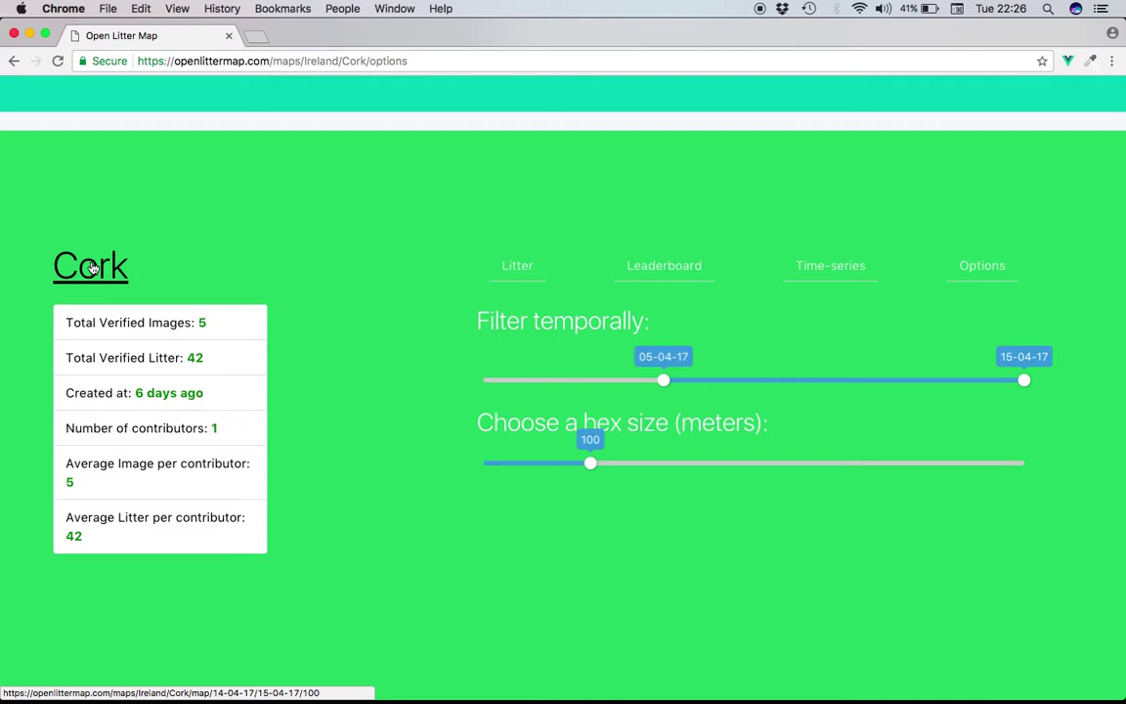
left_click_drag(592, 458, 845, 430)
left_click_drag(1026, 359, 849, 364)
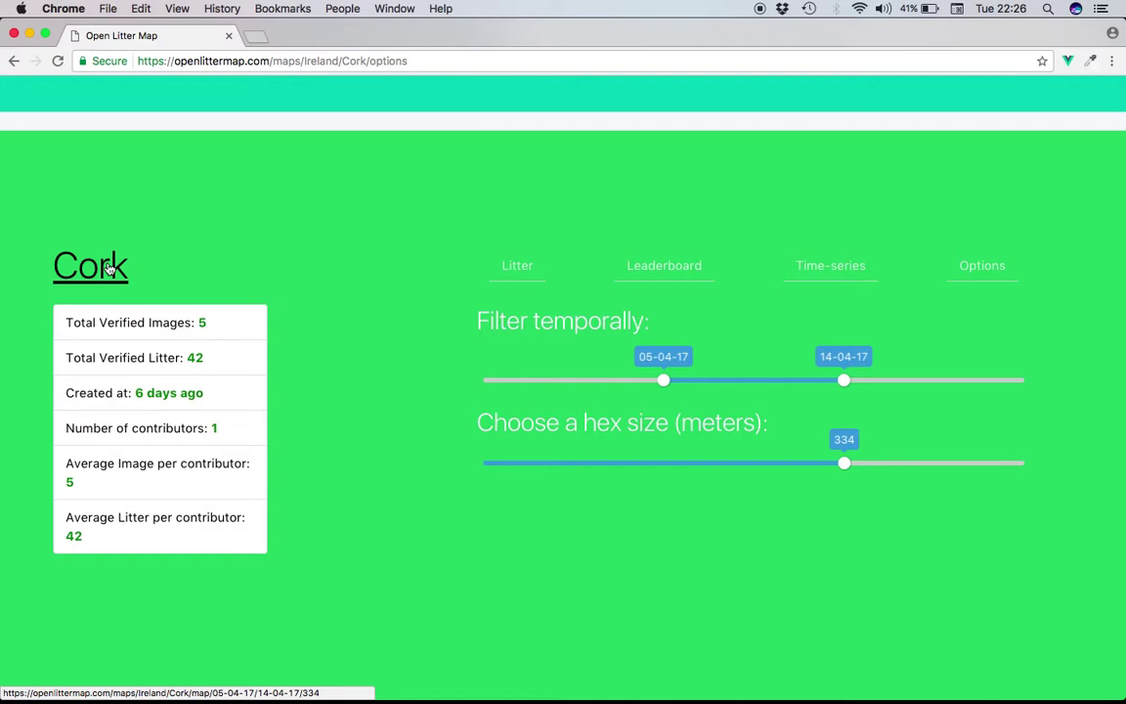
left_click(110, 269)
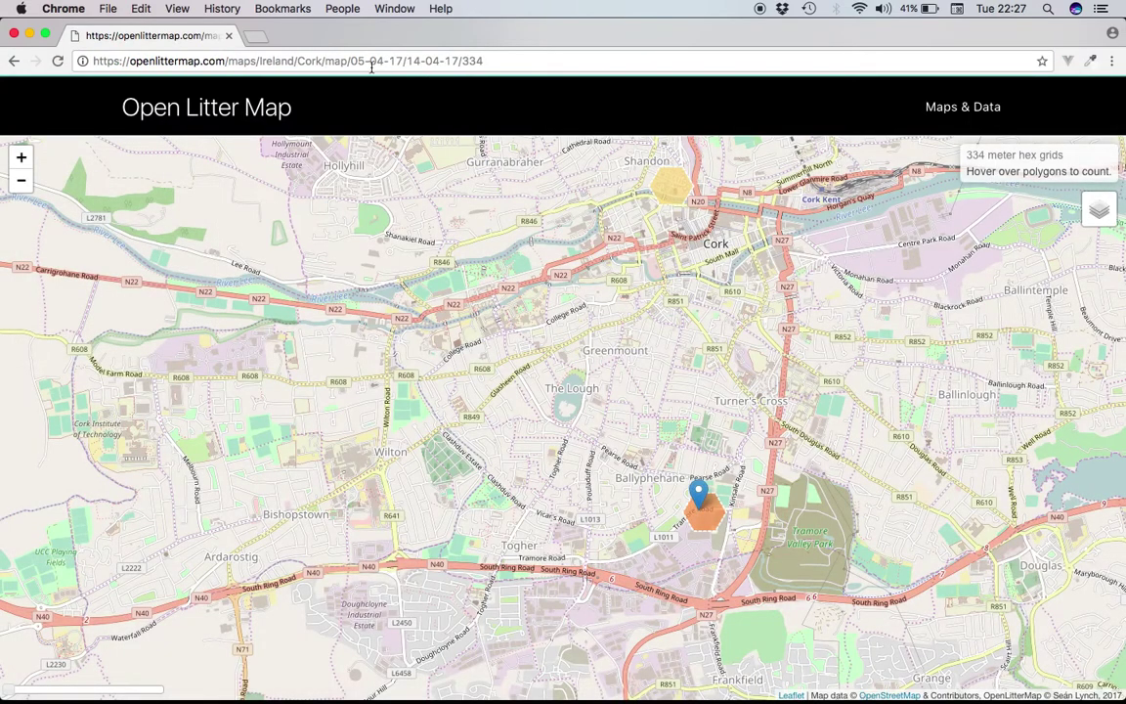
- Change the hex size in the map address to 500 and reload the Cork map
left_click_drag(358, 60, 453, 61)
left_click_drag(665, 323, 553, 327)
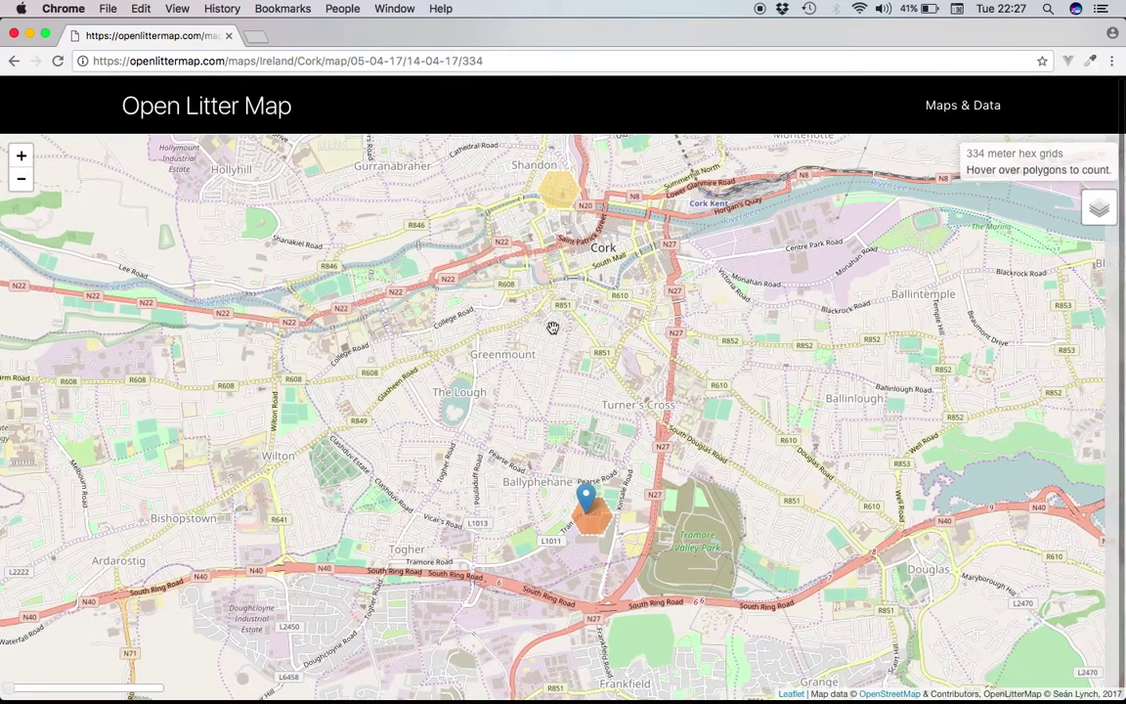
mouse_move(557, 189)
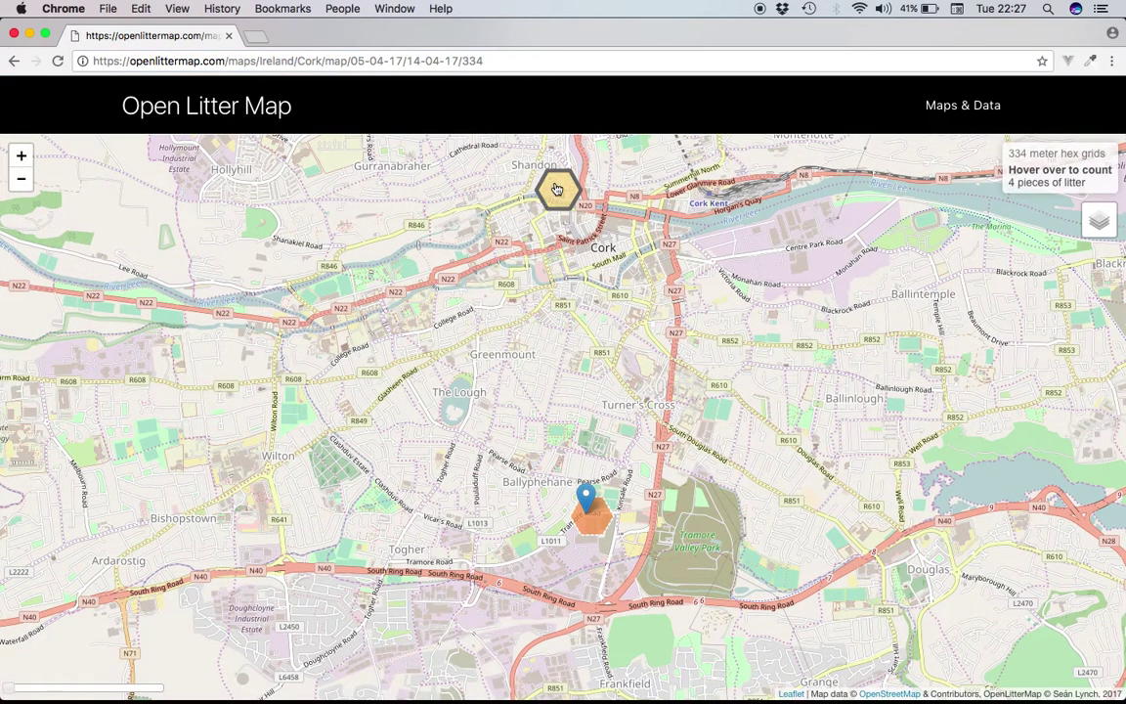
double_click(475, 60)
type("500")
key("Return")
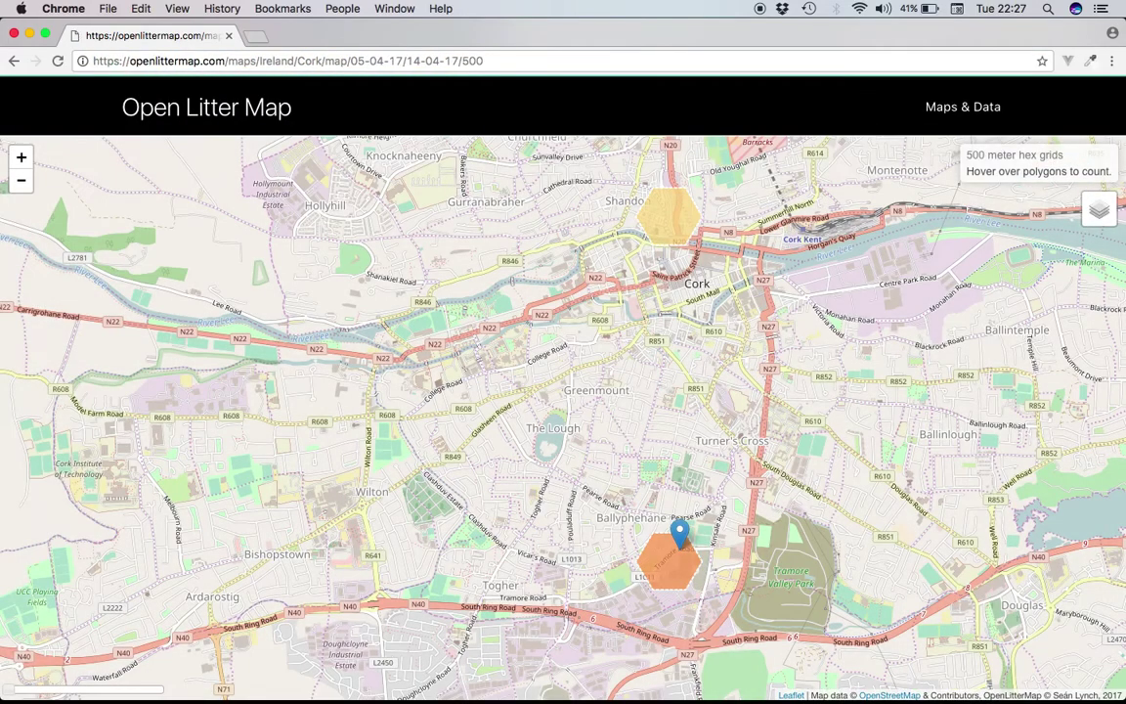
left_click_drag(662, 576, 436, 613)
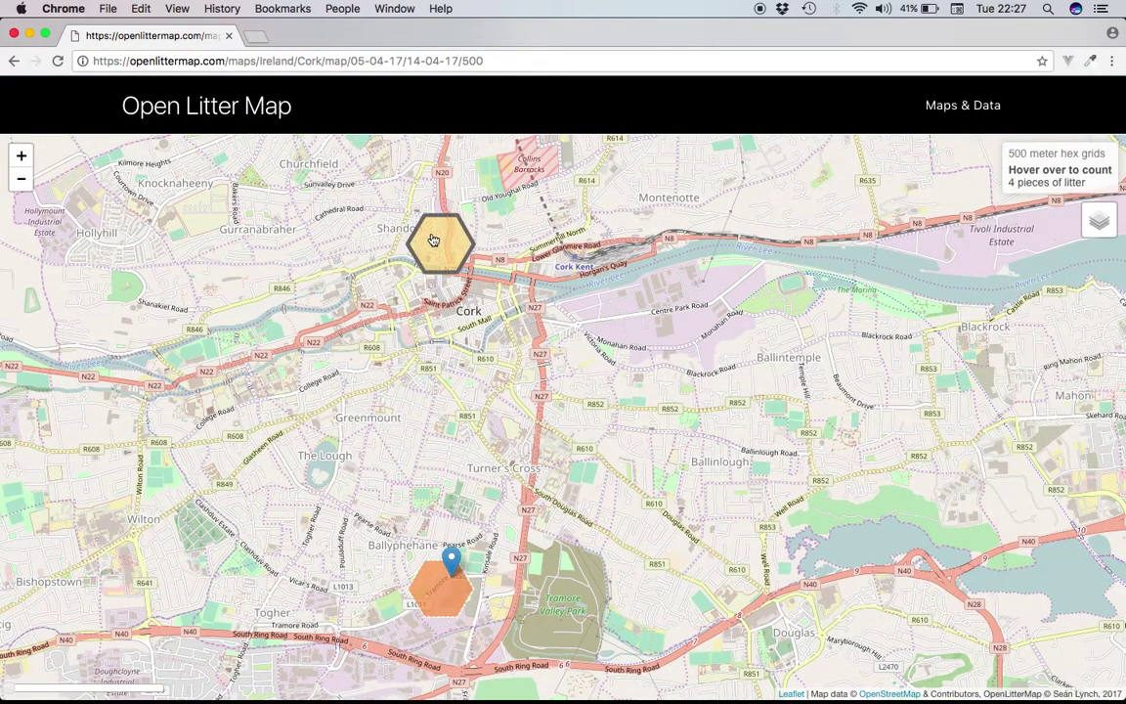
- Change the hex size in the address to 5 and zoom around the marker near Tramore Road
double_click(475, 61)
type("5")
key("Return")
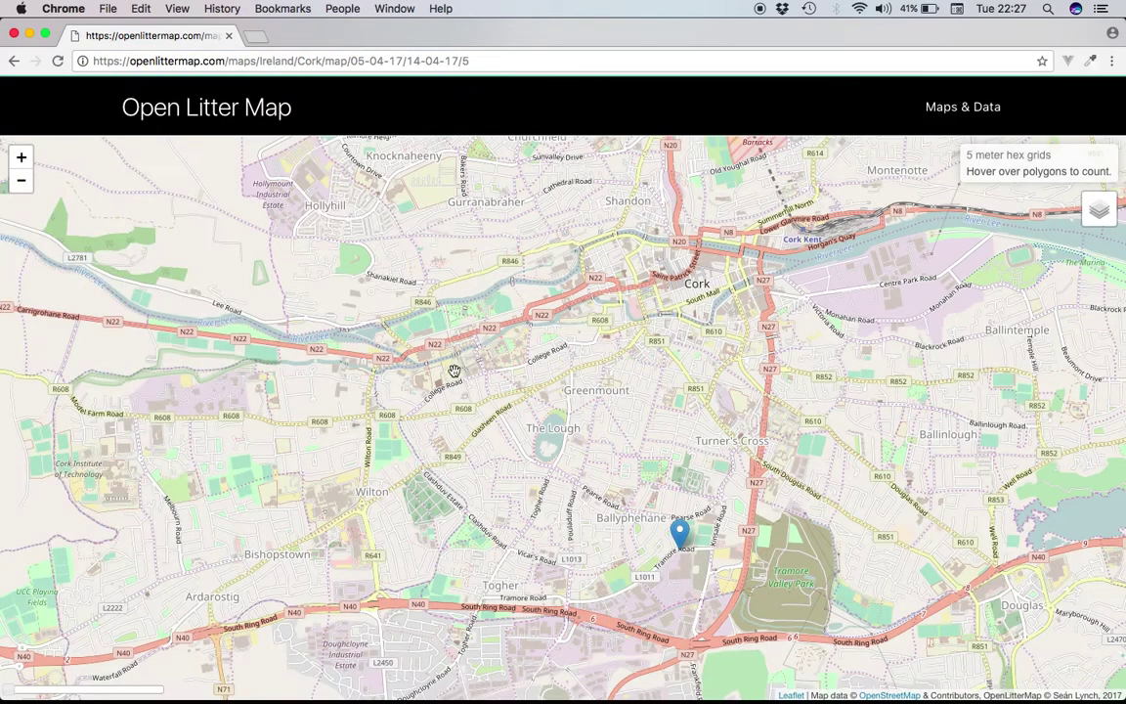
scroll(724, 572, "up", 4)
scroll(499, 430, "up", 2)
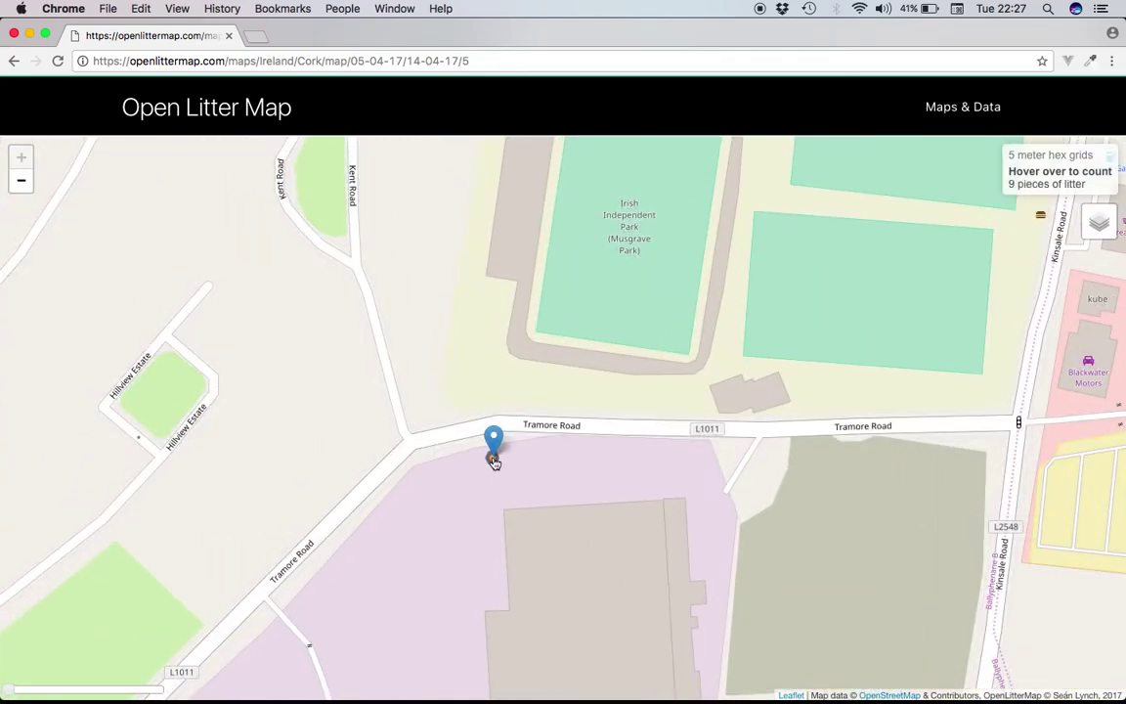
scroll(494, 462, "down", 4)
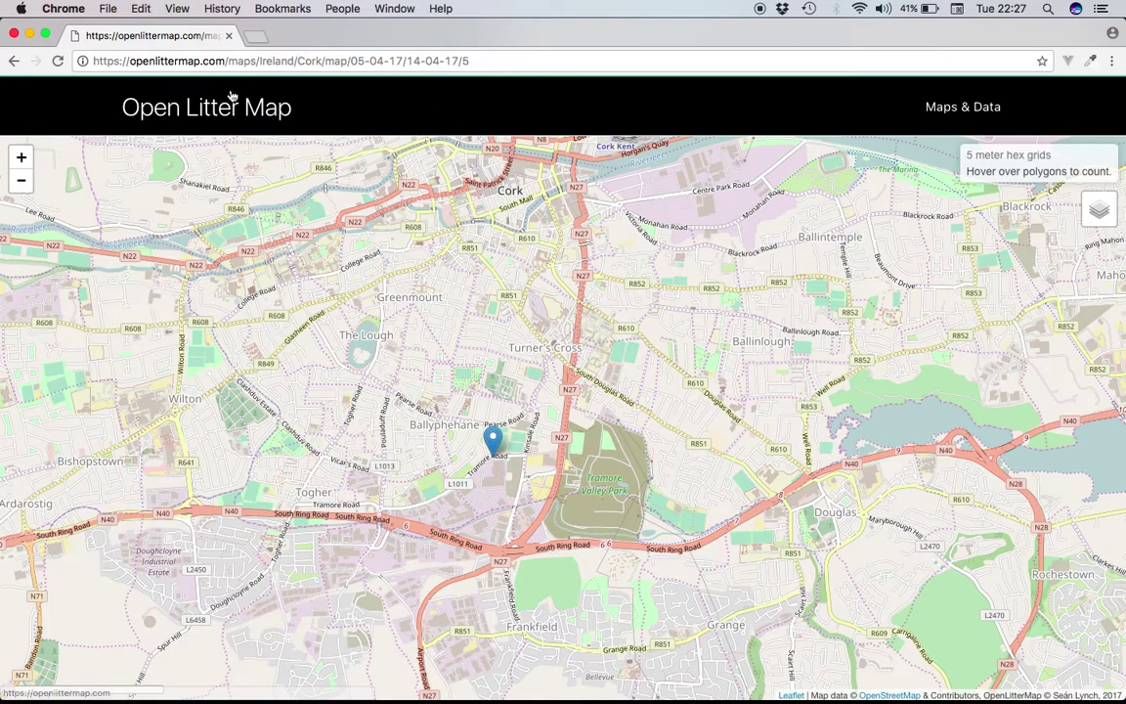
left_click(227, 106)
- Open the sign-up plans page and highlight the Free tier's upload and 10-verify daily limits
left_click(1032, 110)
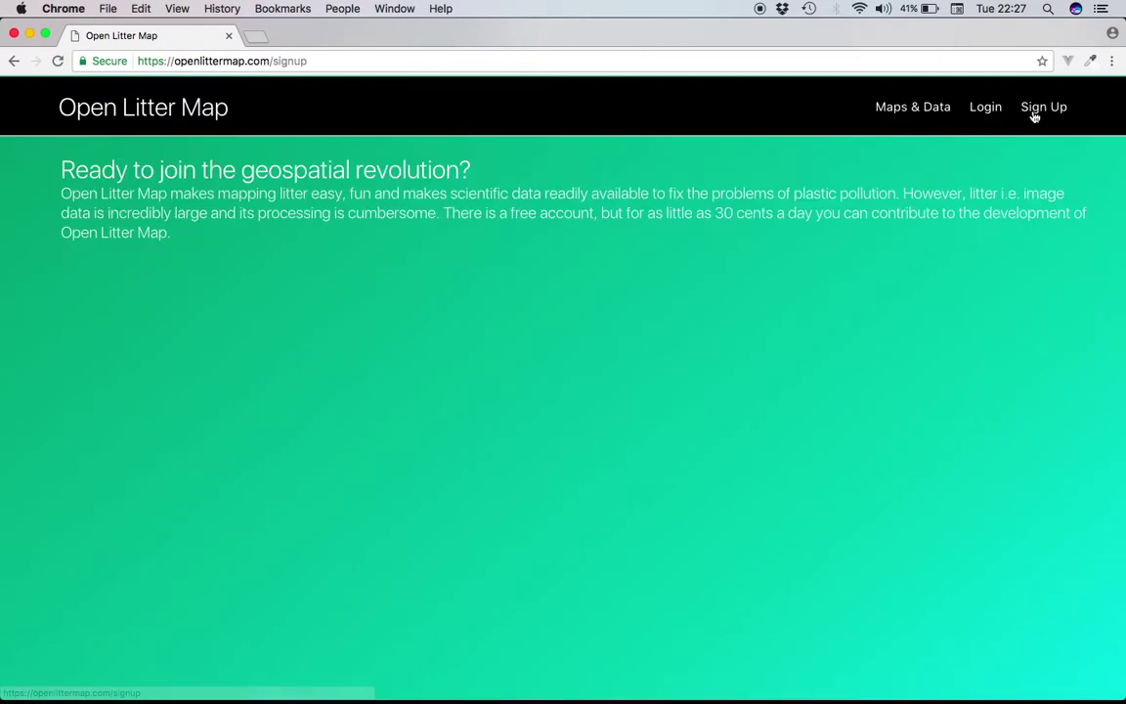
left_click_drag(101, 321, 242, 322)
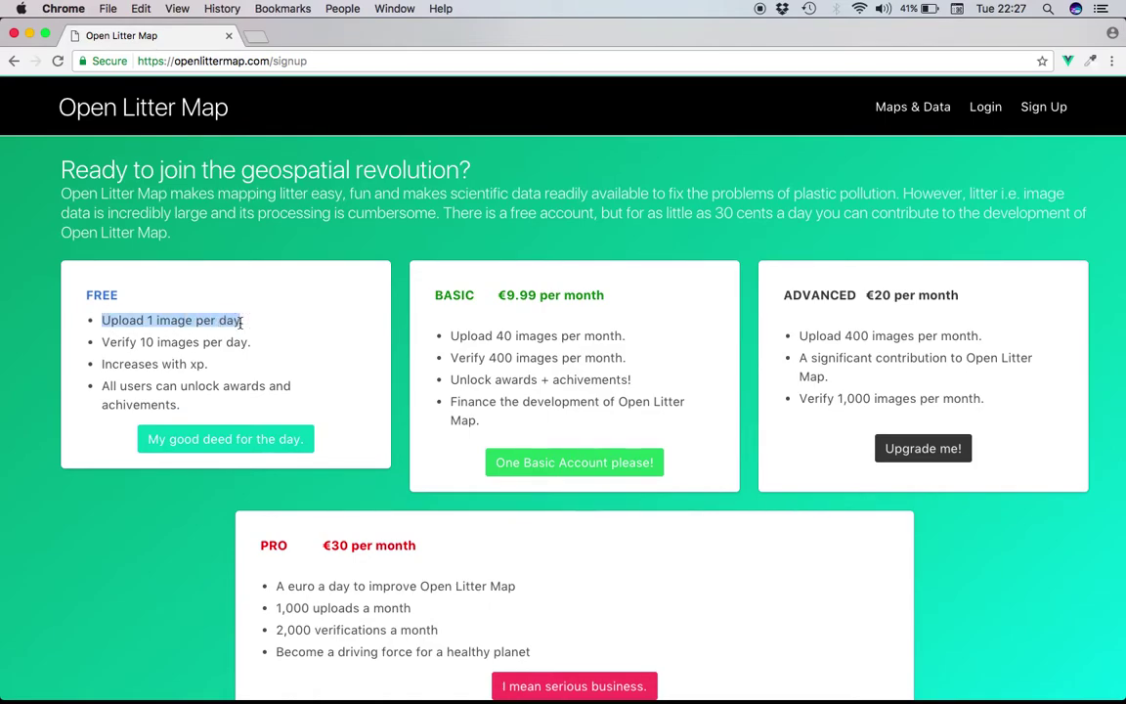
left_click_drag(96, 344, 283, 348)
left_click(202, 368)
left_click_drag(217, 367, 99, 362)
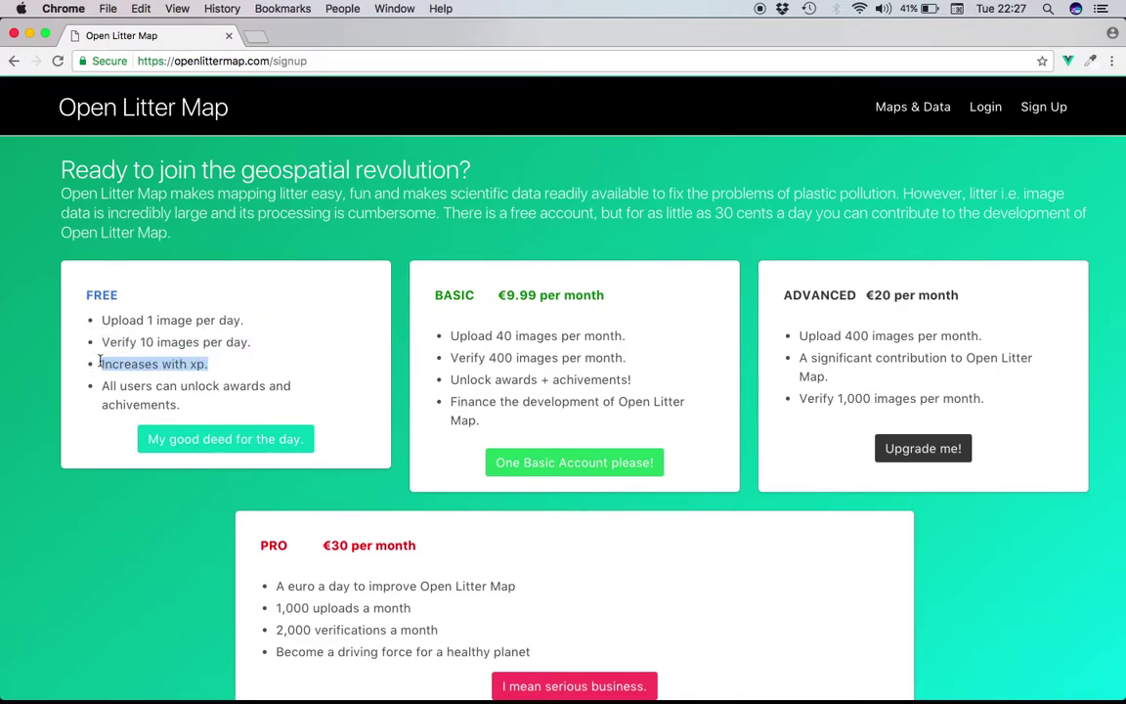
left_click(99, 362)
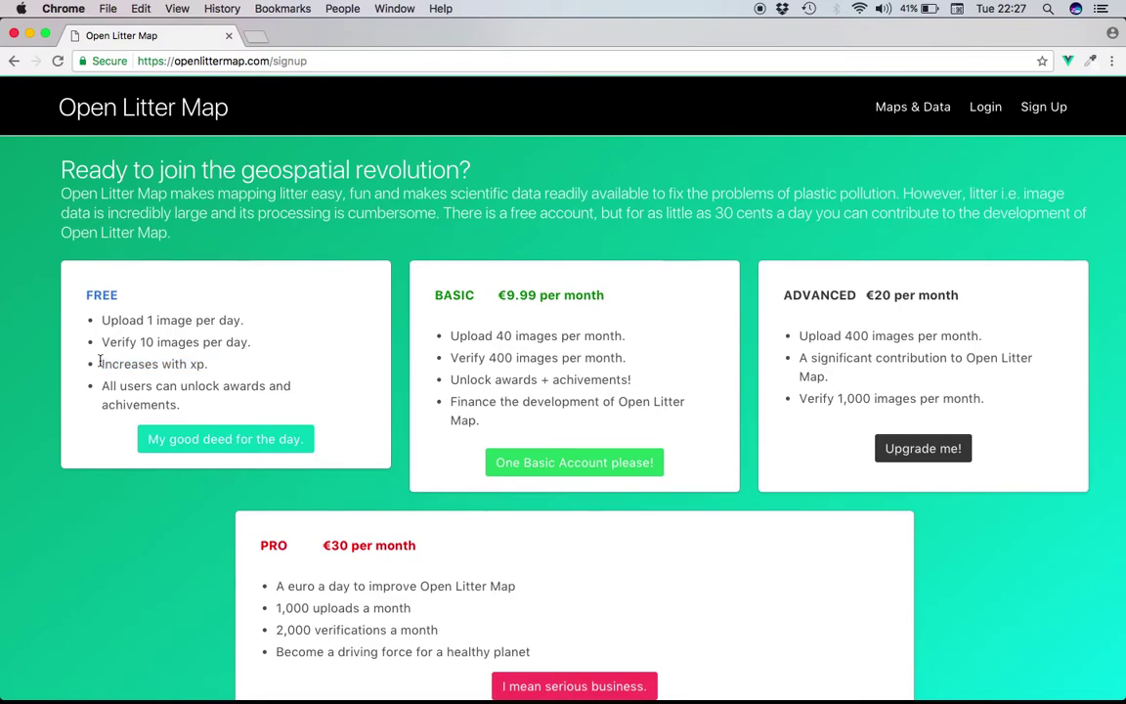
left_click_drag(98, 320, 253, 345)
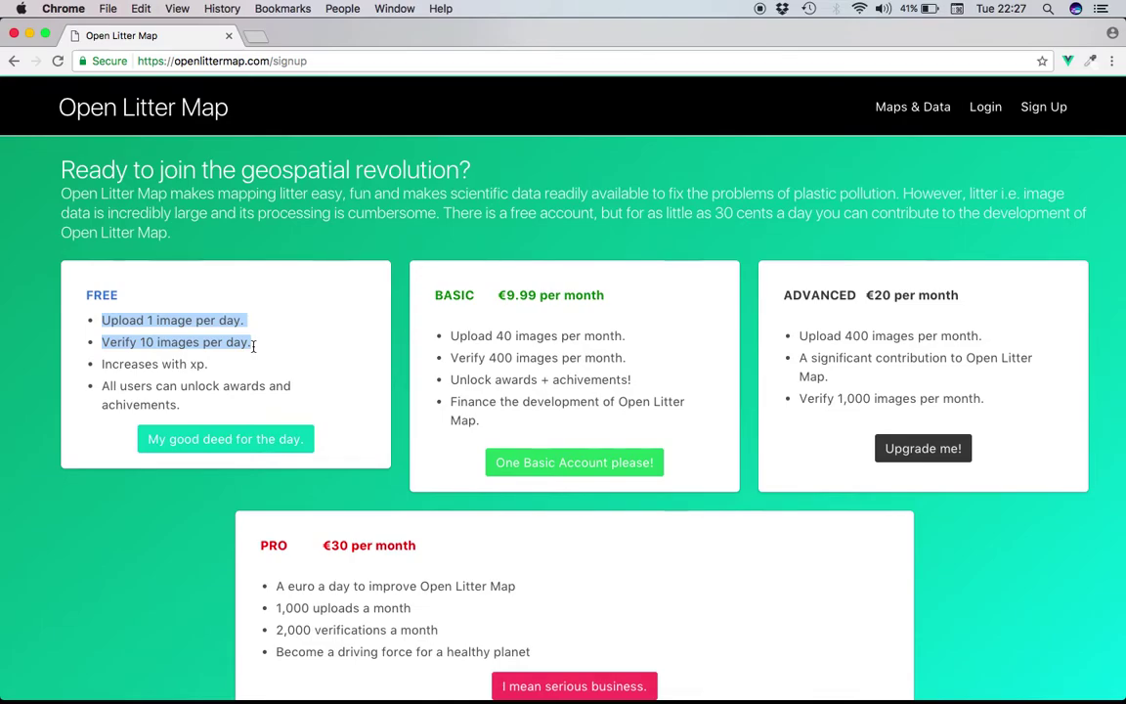
left_click(253, 345)
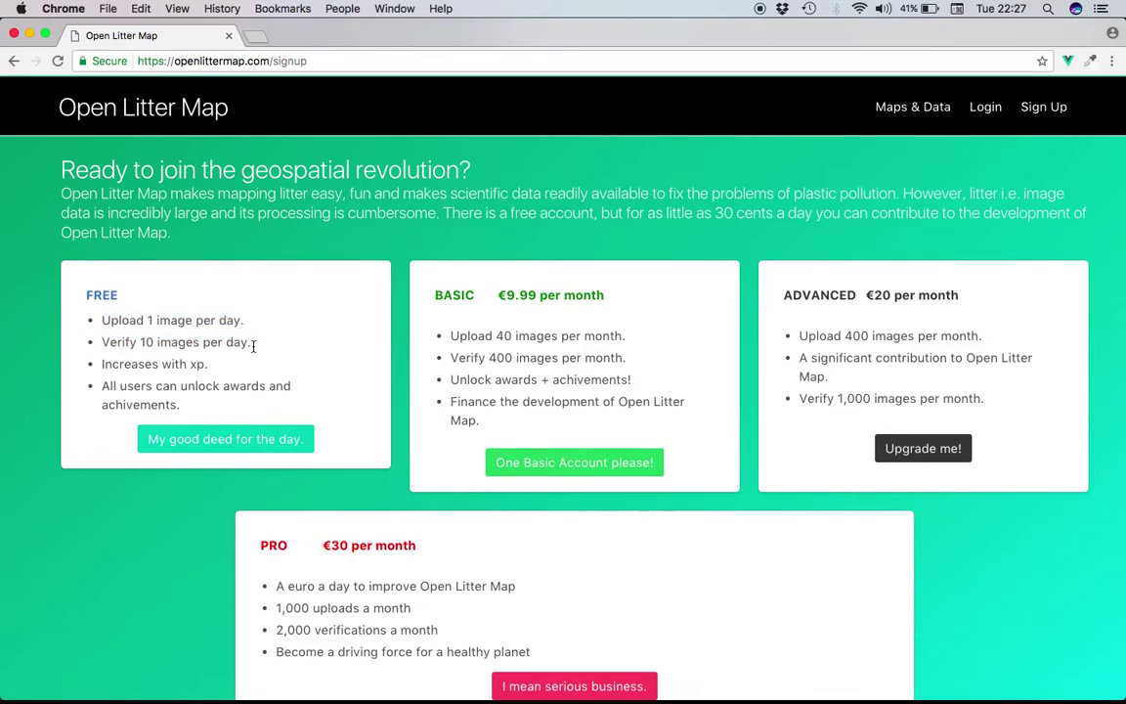
- Highlight Basic's €9.99 and 40 uploads per month, PRO's 1,000 monthly uploads, then return home
scroll(253, 345, "down", 3)
left_click(492, 276)
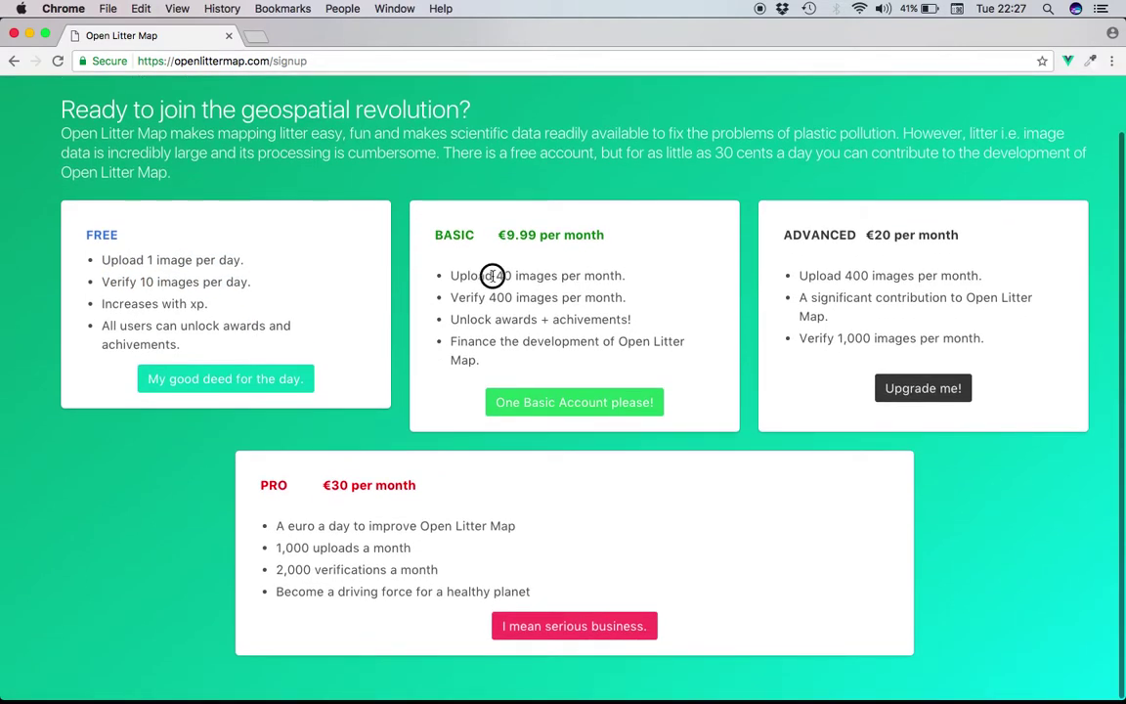
left_click_drag(492, 276, 656, 281)
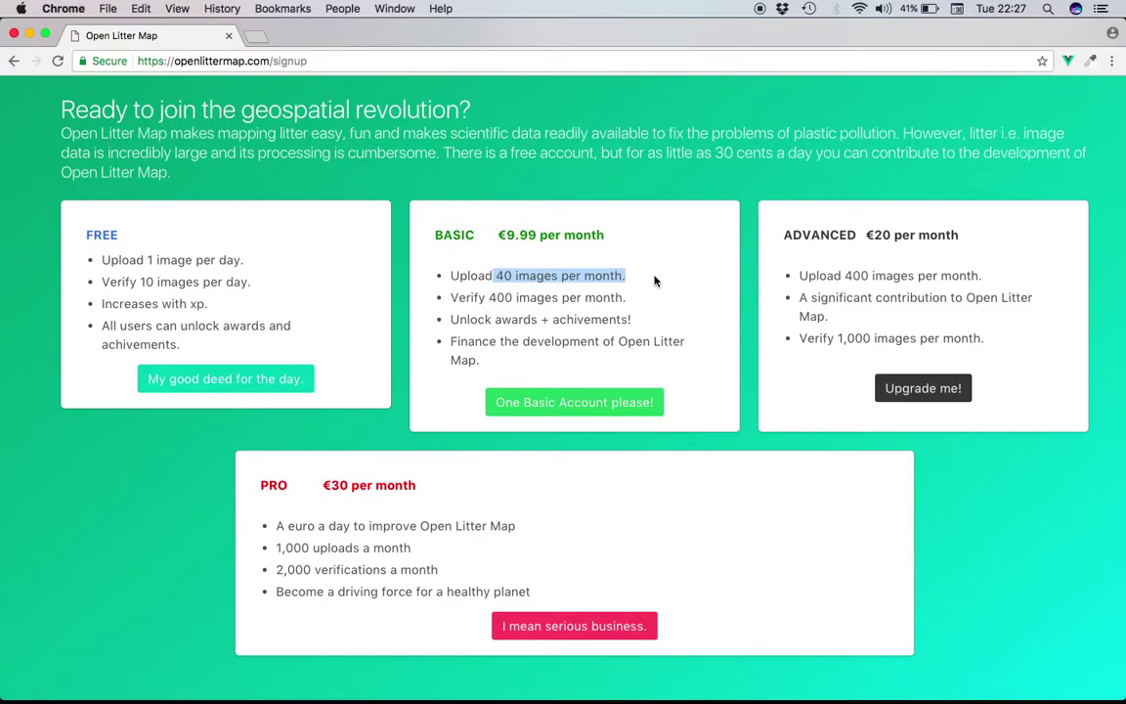
left_click_drag(504, 241, 630, 234)
left_click(636, 233)
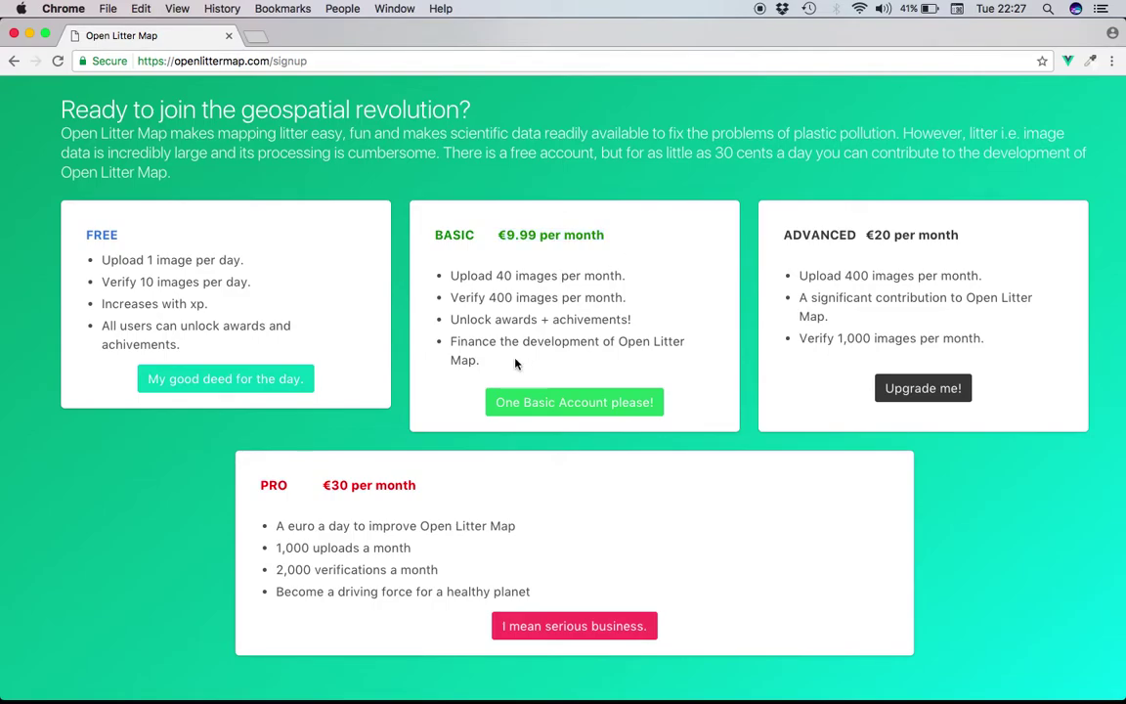
left_click_drag(447, 275, 641, 281)
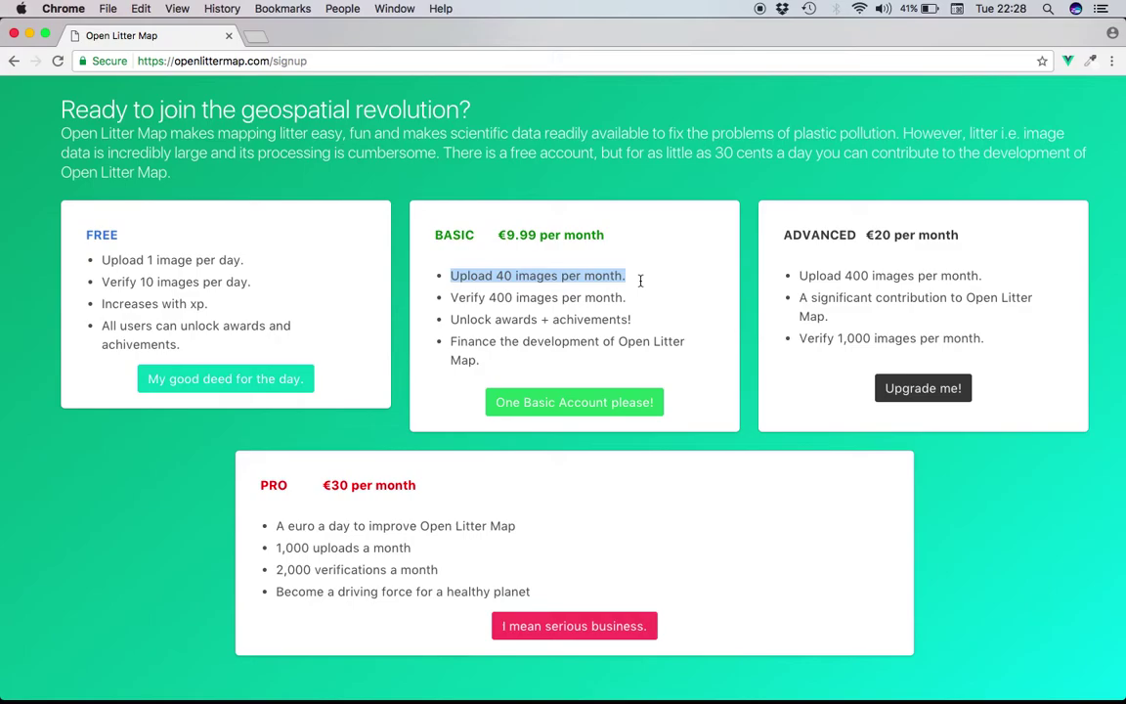
left_click(640, 281)
left_click_drag(276, 526, 534, 529)
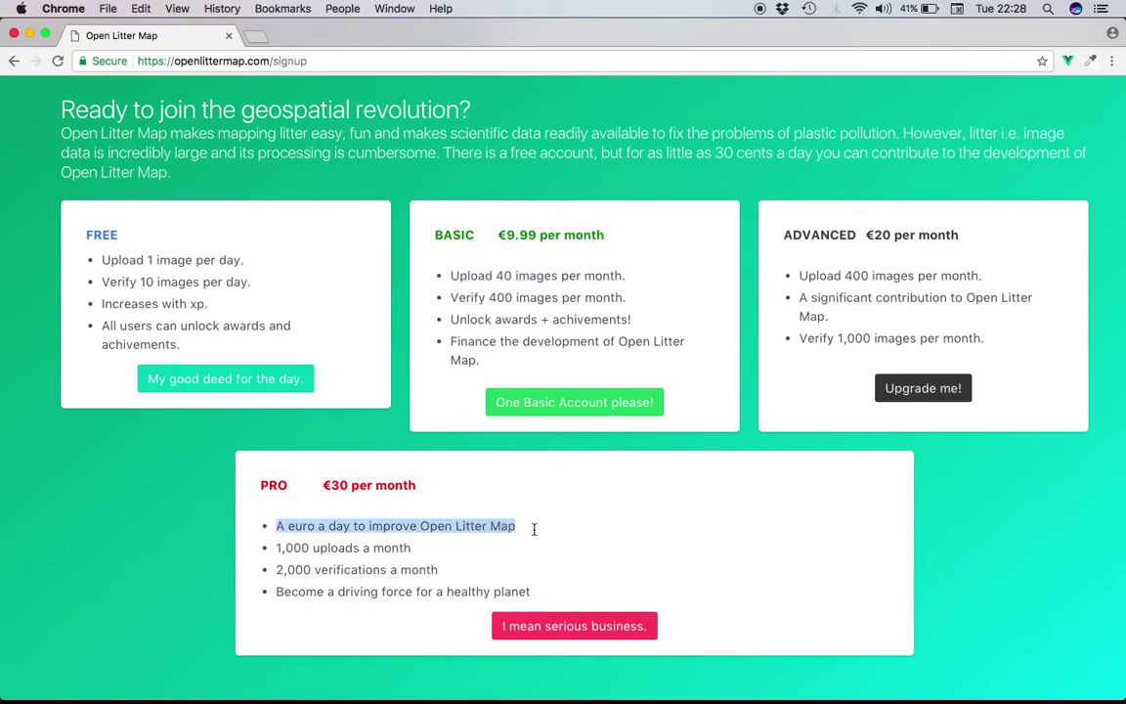
left_click_drag(275, 547, 454, 549)
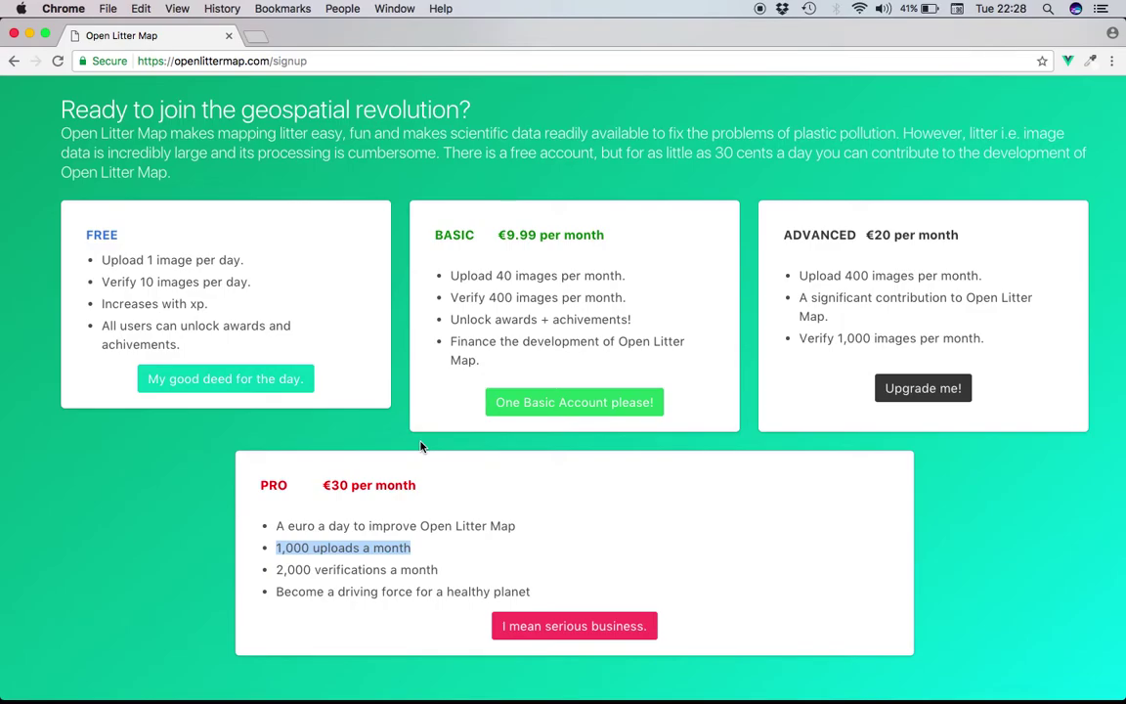
scroll(420, 447, "up", 2)
left_click(186, 107)
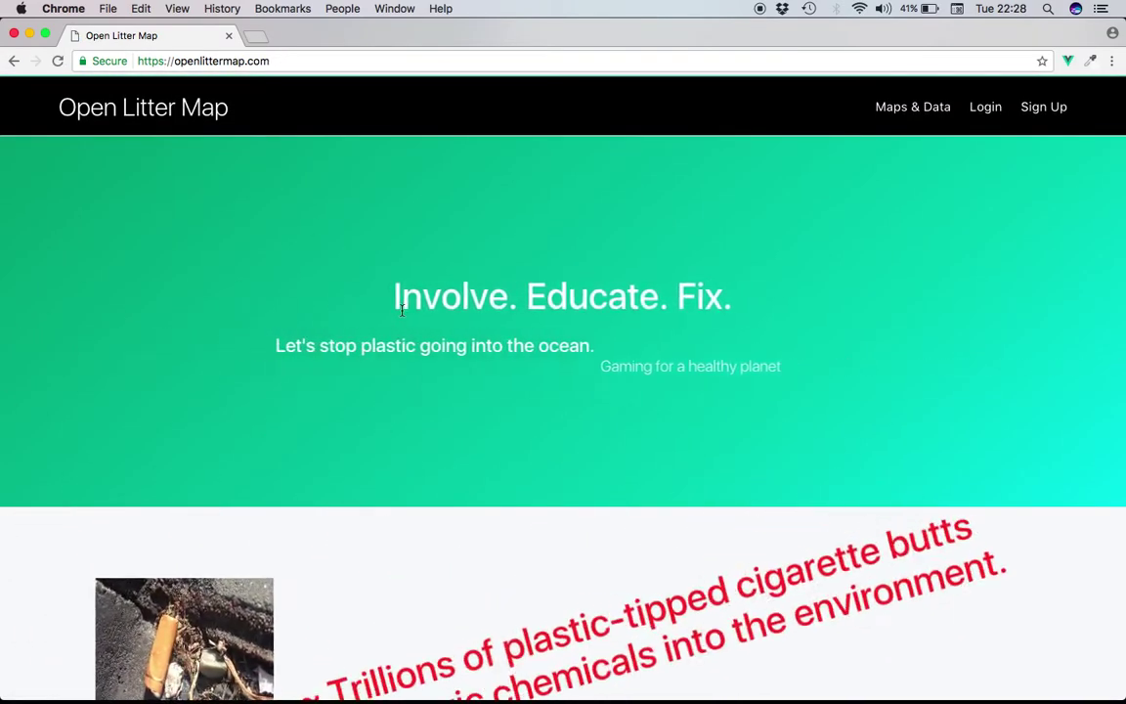
- Open the cigarette-butt jar photo from 'The result?' section, cigbutts_jar.jpg, in a new tab
scroll(401, 310, "down", 1)
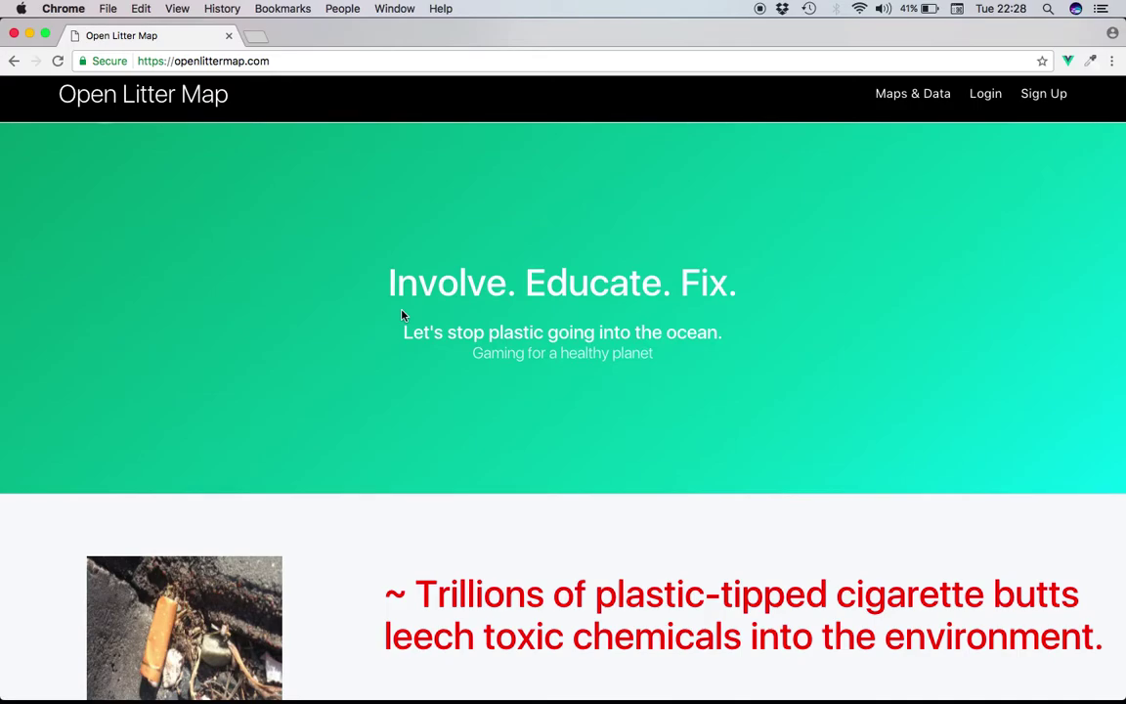
scroll(401, 315, "down", 4)
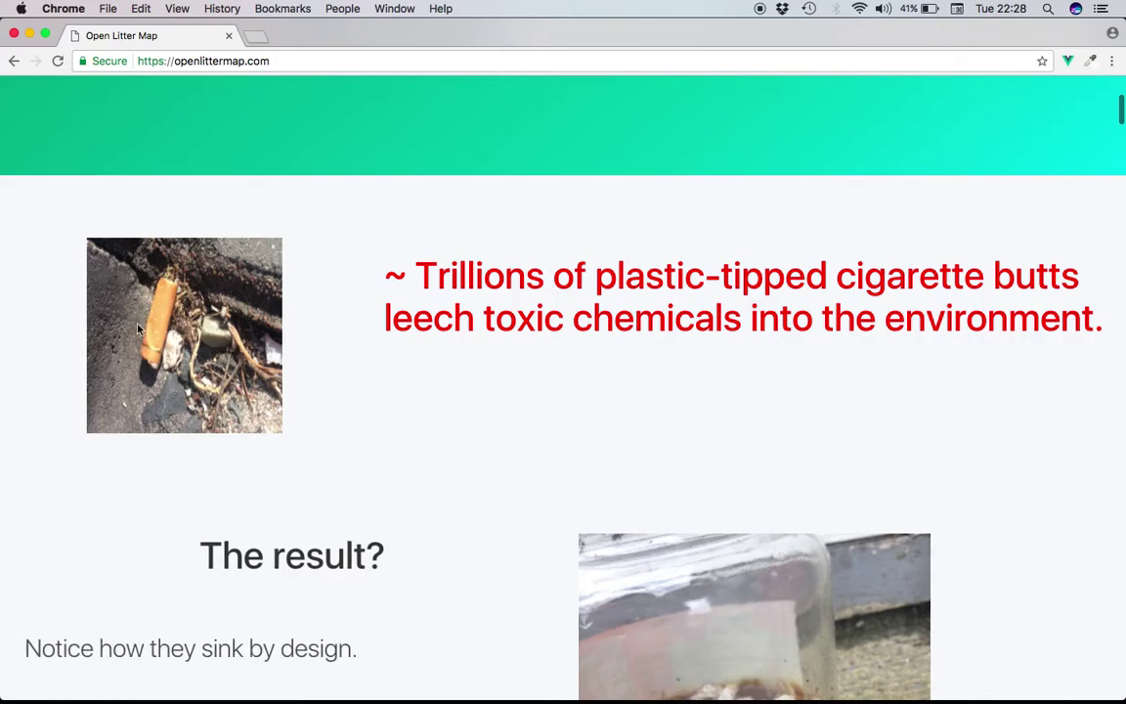
left_click_drag(594, 276, 746, 275)
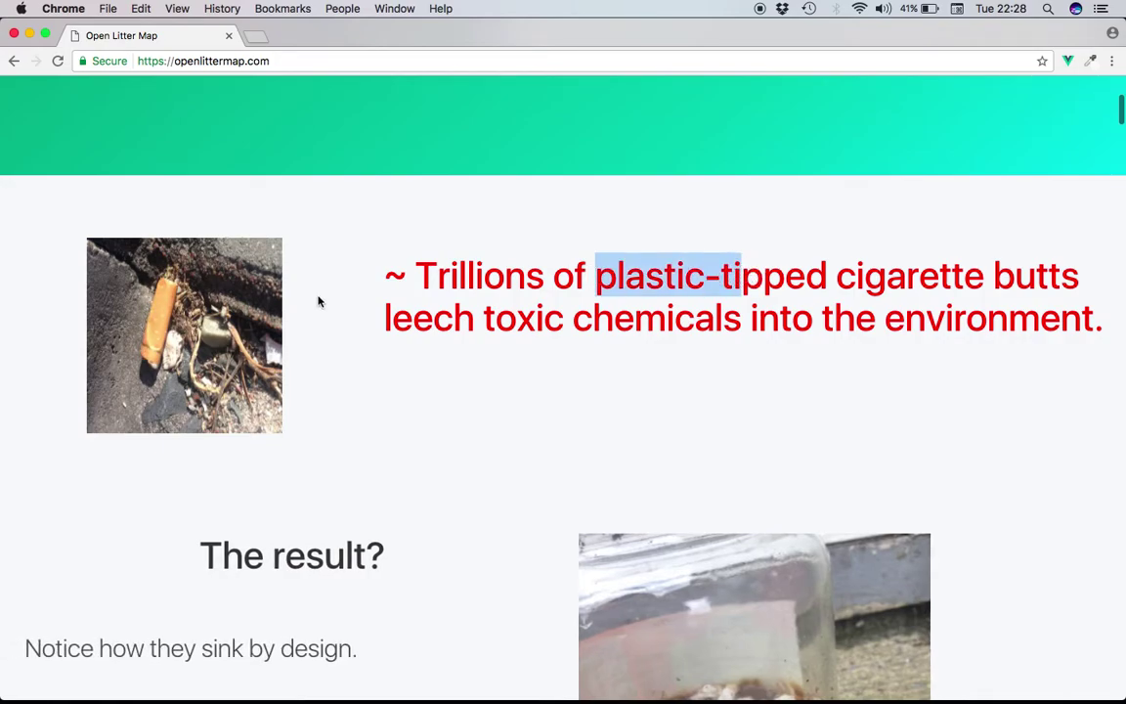
left_click(288, 269)
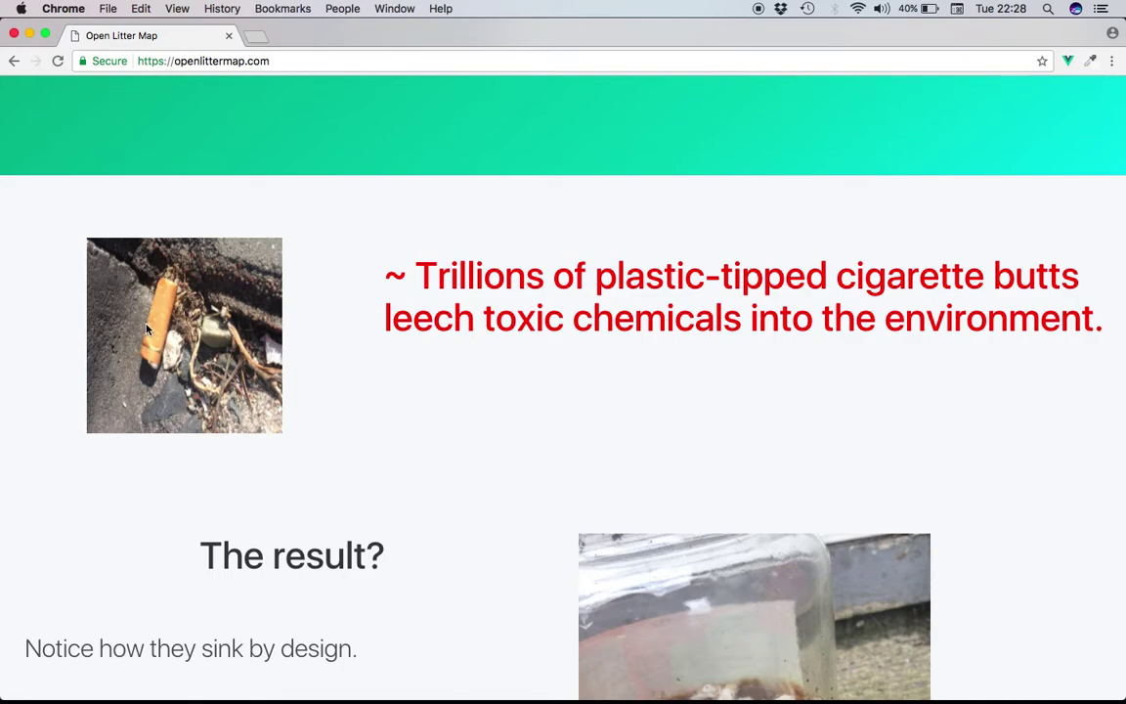
scroll(551, 385, "down", 5)
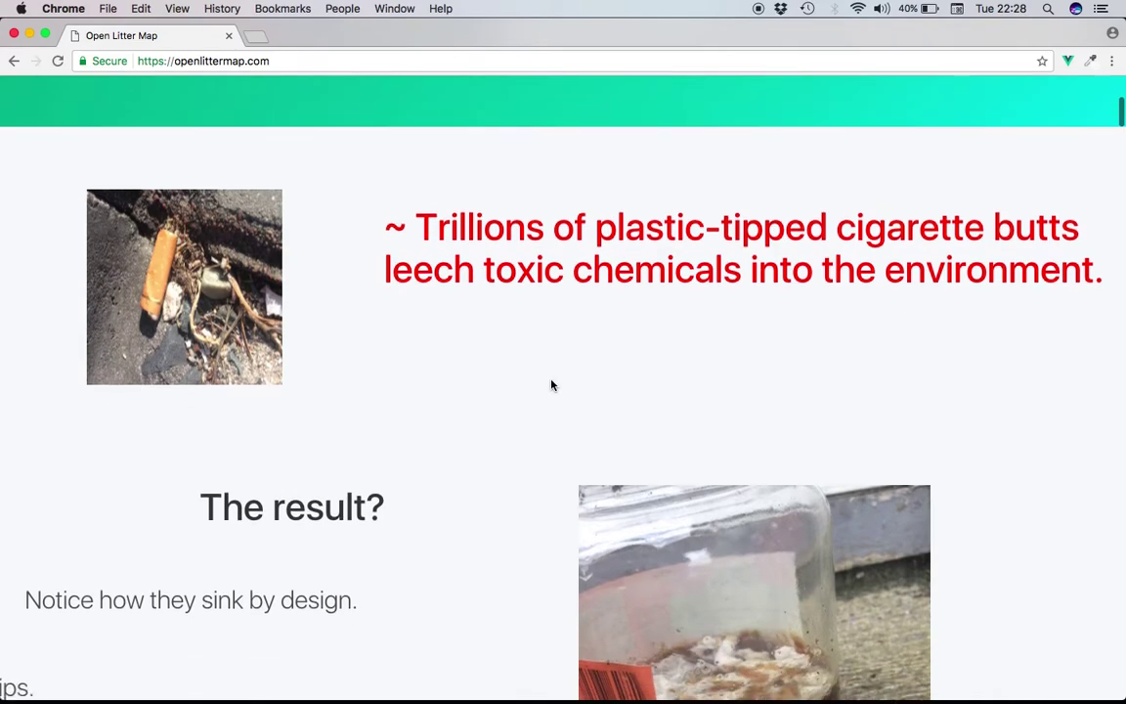
right_click(651, 367)
left_click(665, 371)
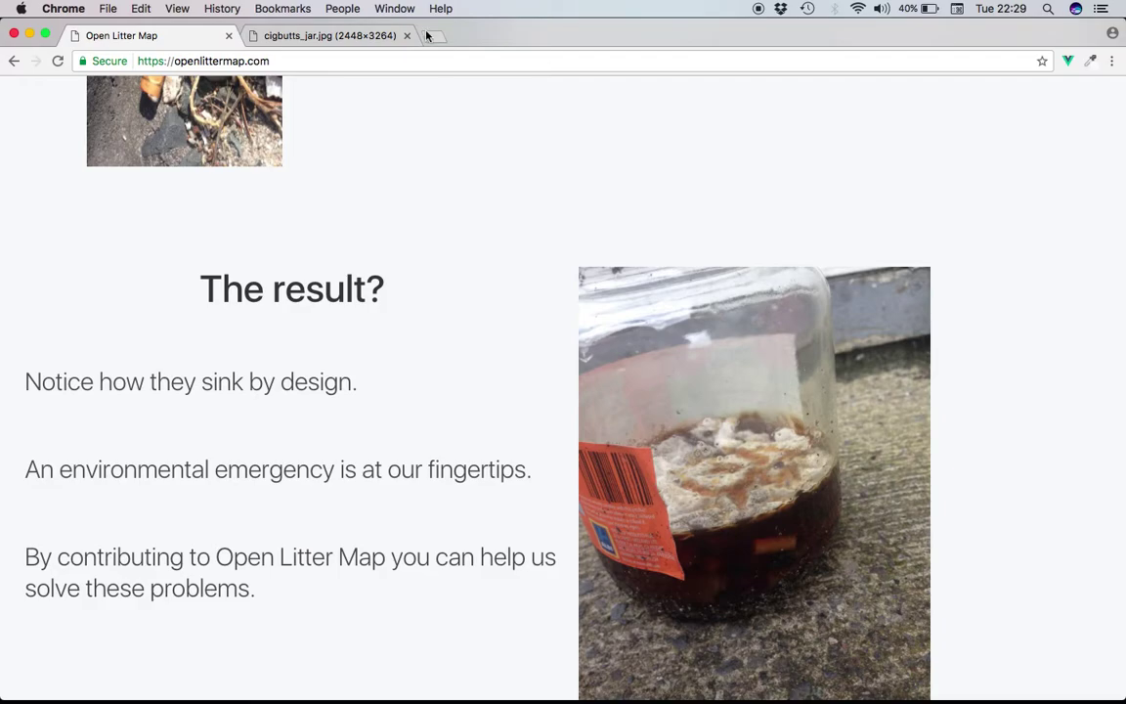
- Inspect cigbutts_jar.jpg at full size, fit it back to the window, and close its tab
left_click(362, 37)
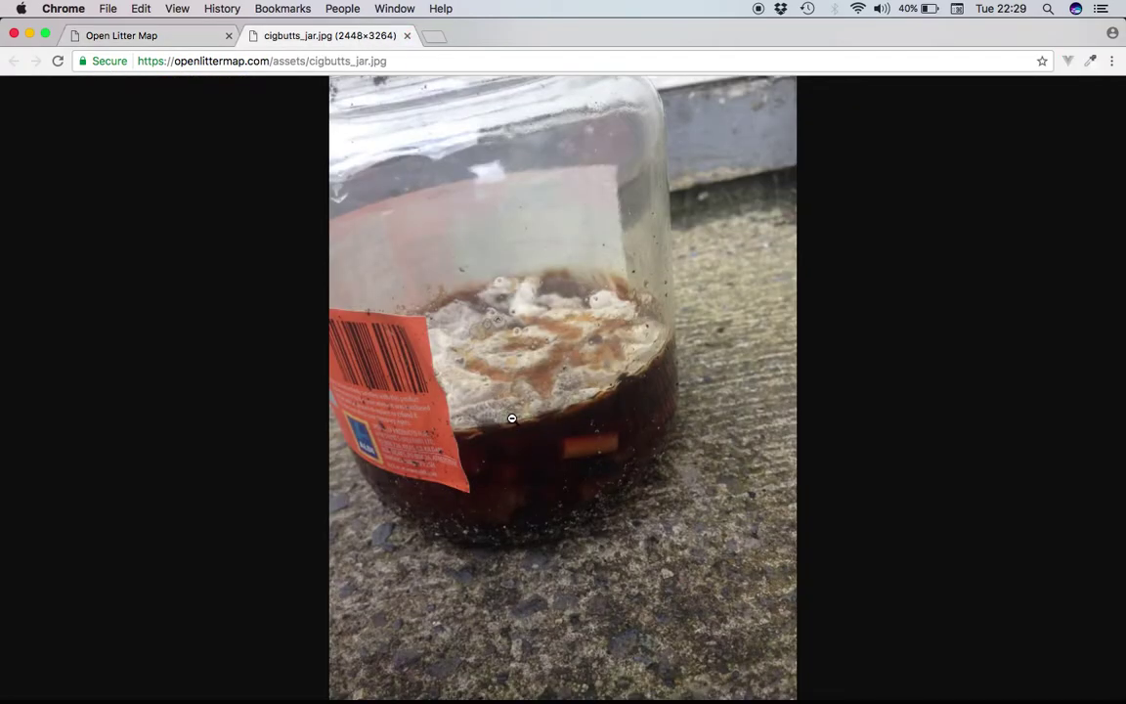
scroll(512, 418, "up", 10)
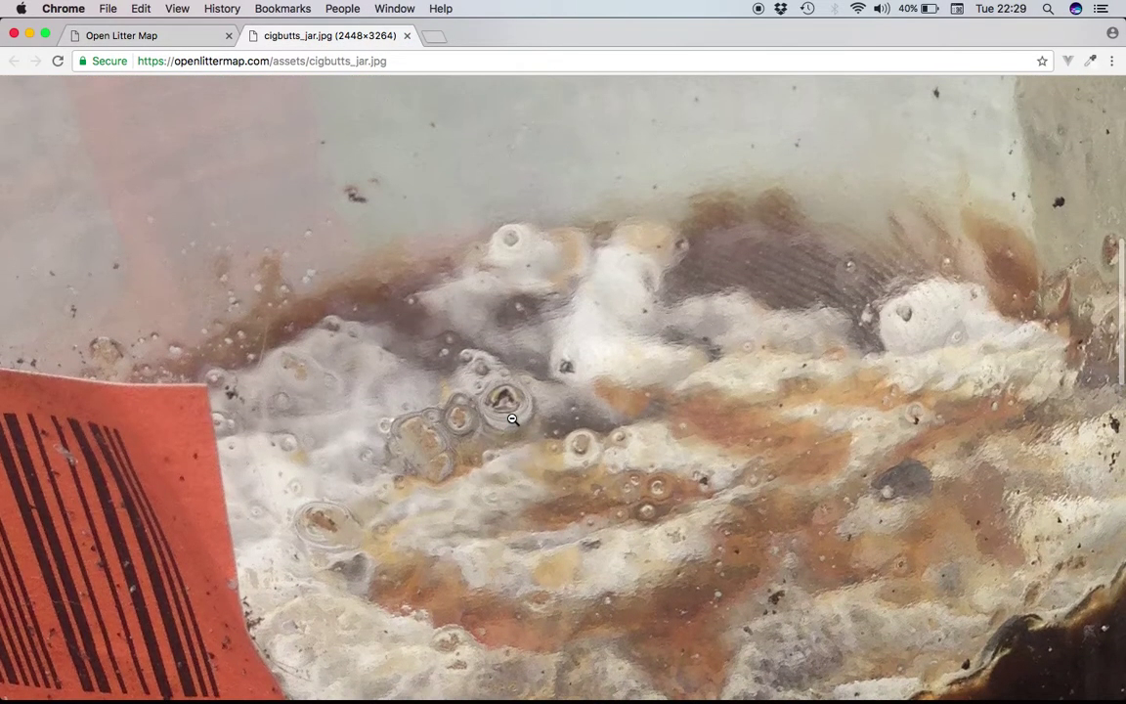
scroll(512, 418, "right", 4)
scroll(511, 418, "down", 1)
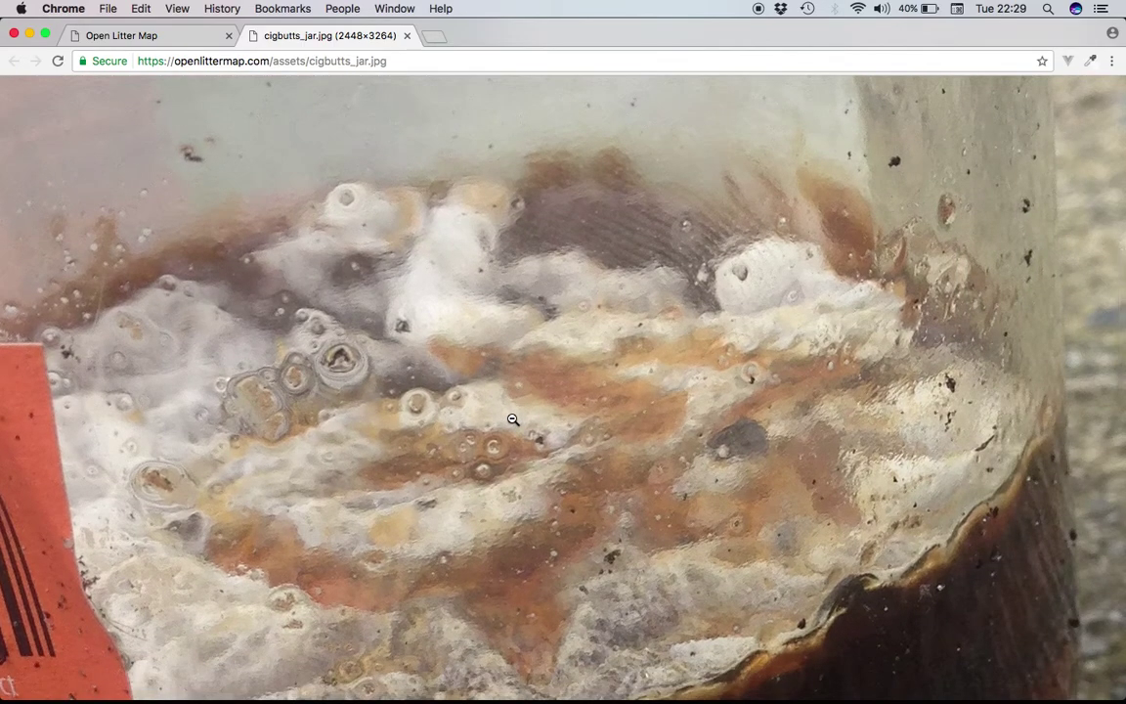
scroll(512, 419, "down", 5)
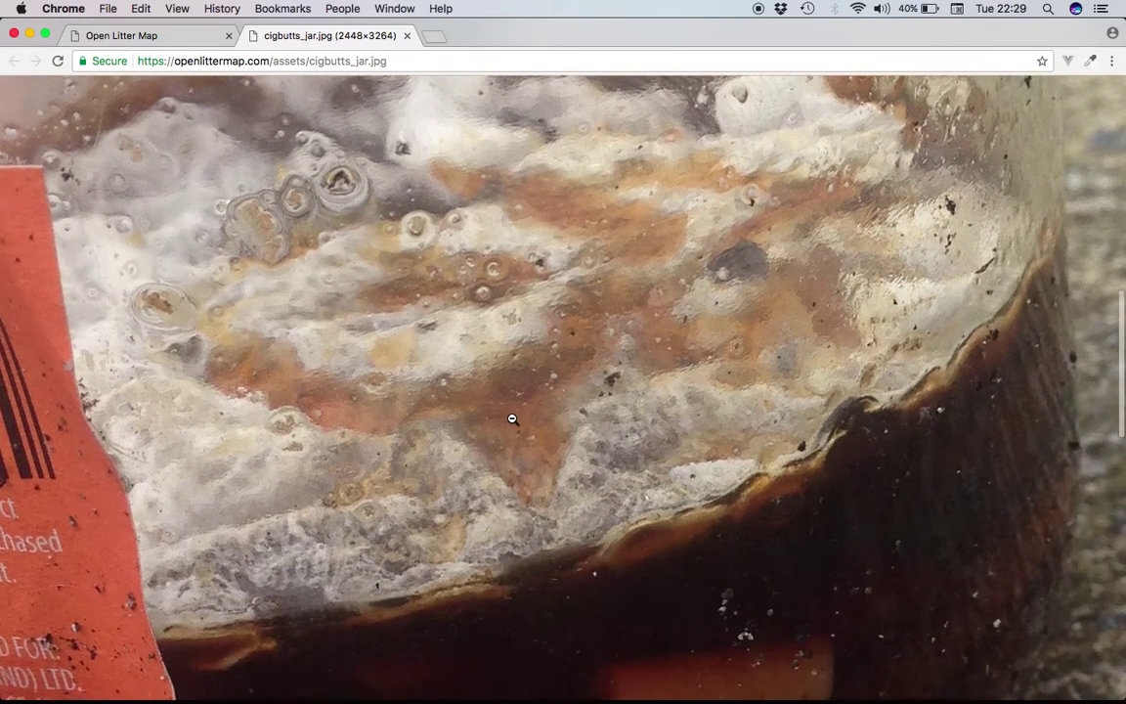
scroll(511, 419, "down", 8)
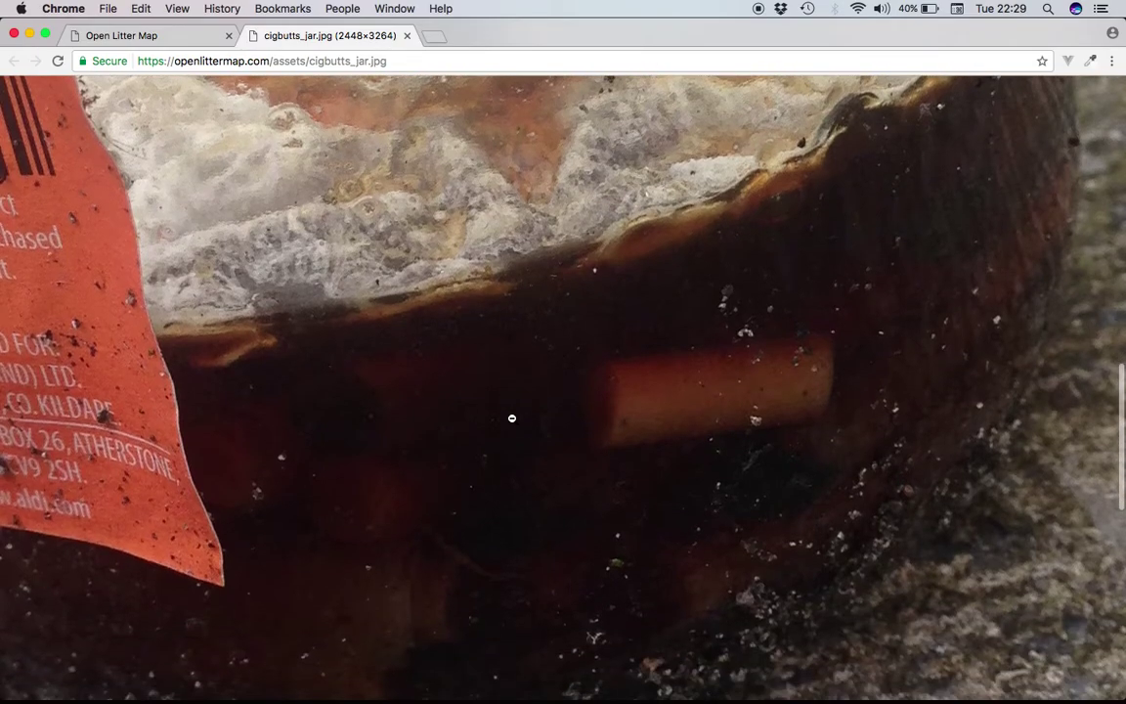
scroll(511, 418, "right", 2)
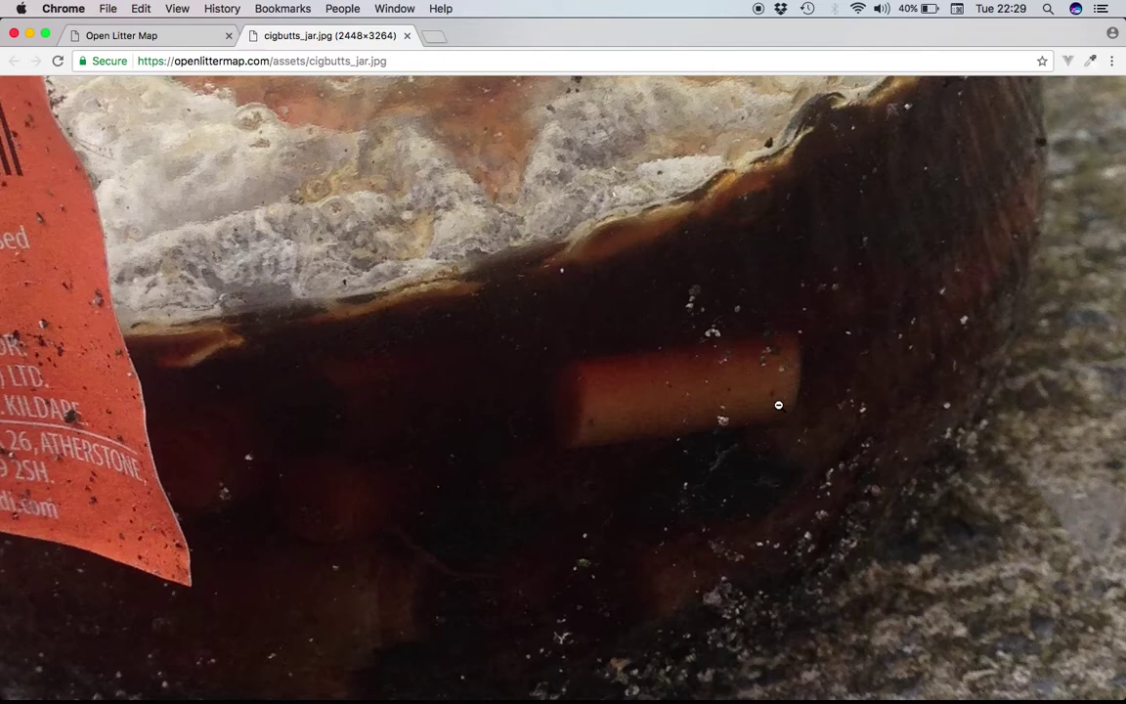
left_click(778, 404)
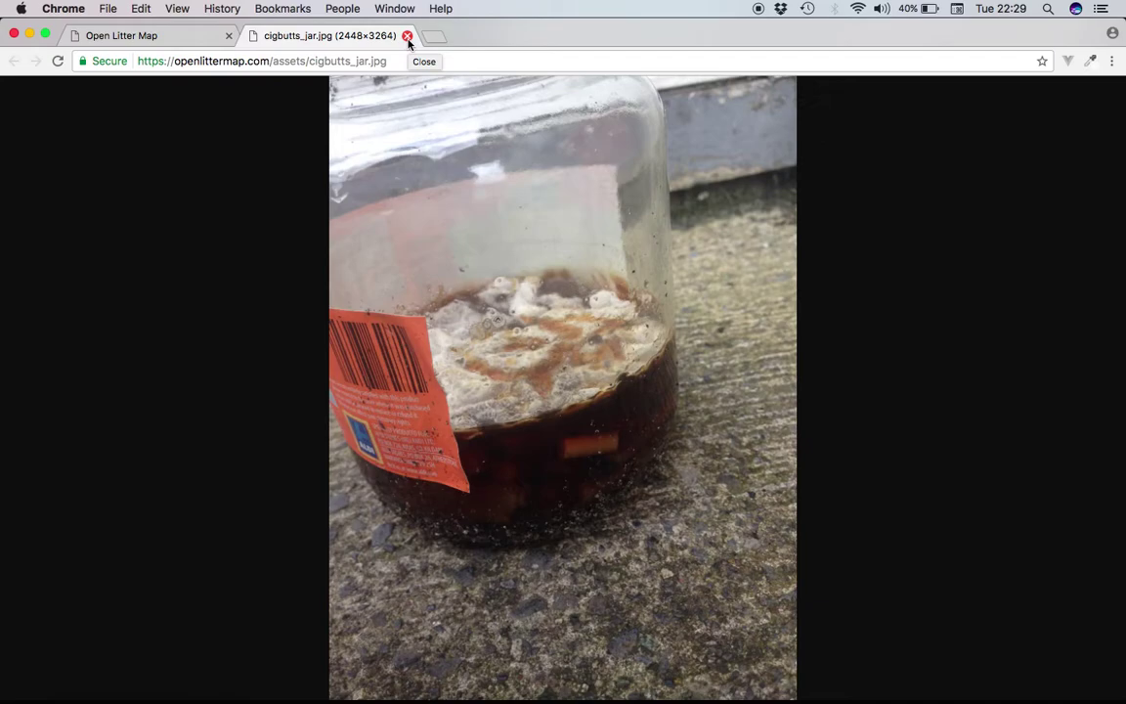
key("F2")
left_click(409, 42)
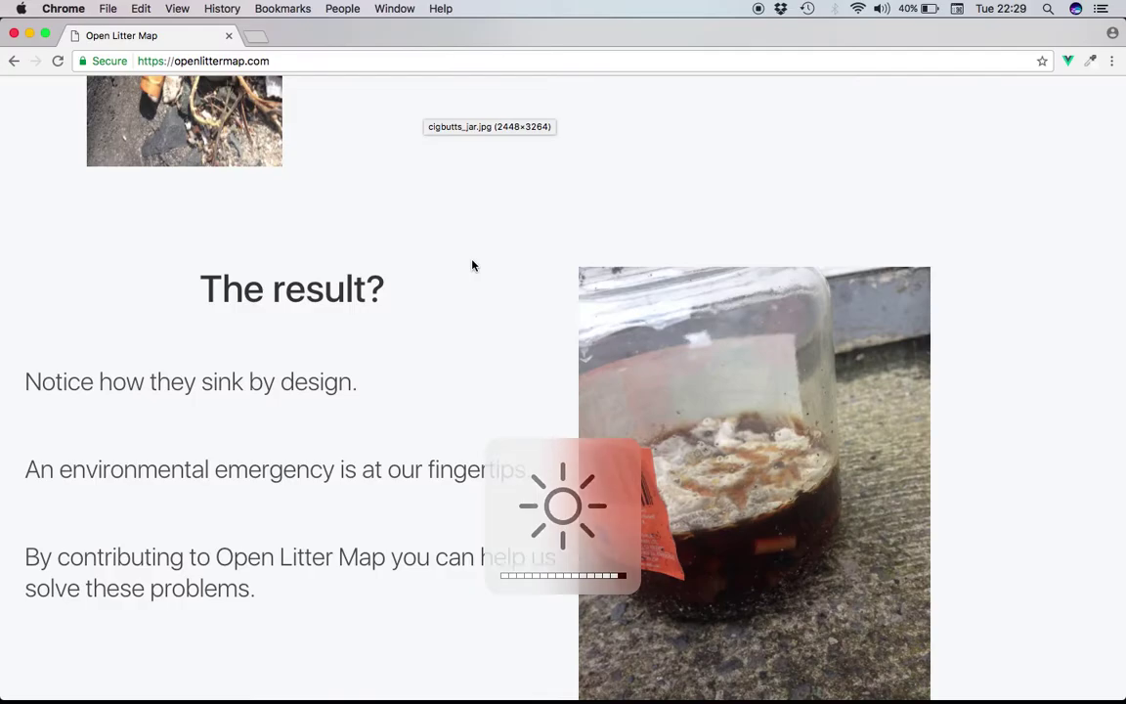
- Scroll through the home page, highlighting the urban cleaning heading along the way
scroll(472, 265, "down", 10)
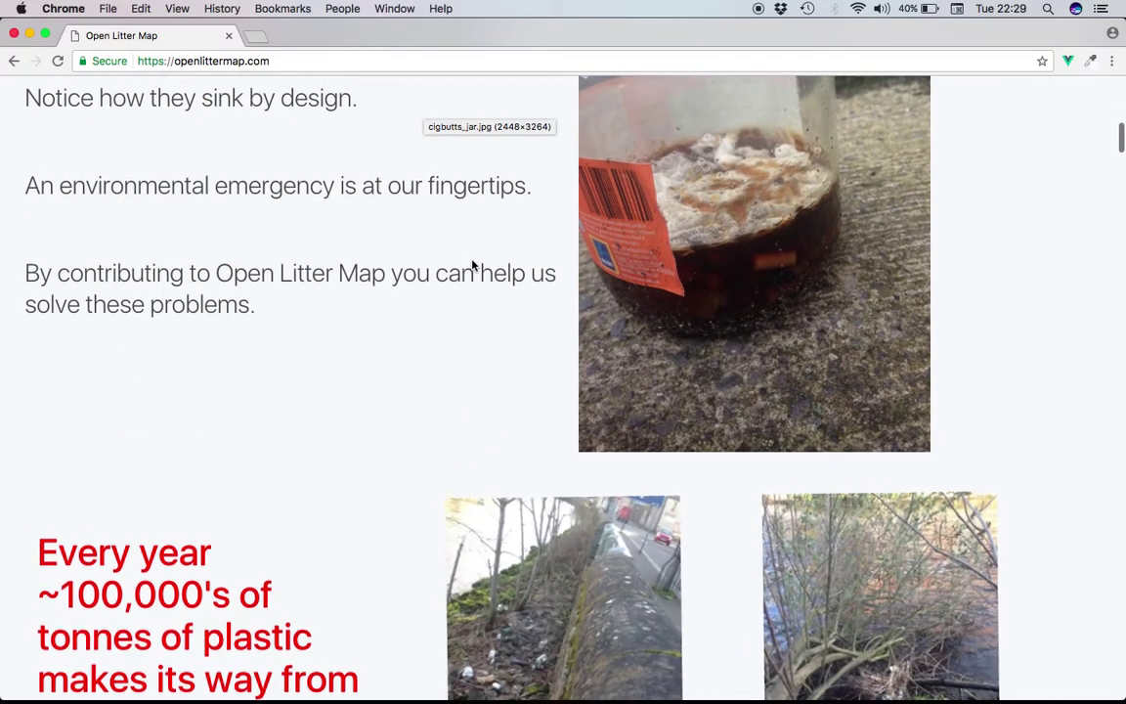
scroll(472, 265, "down", 7)
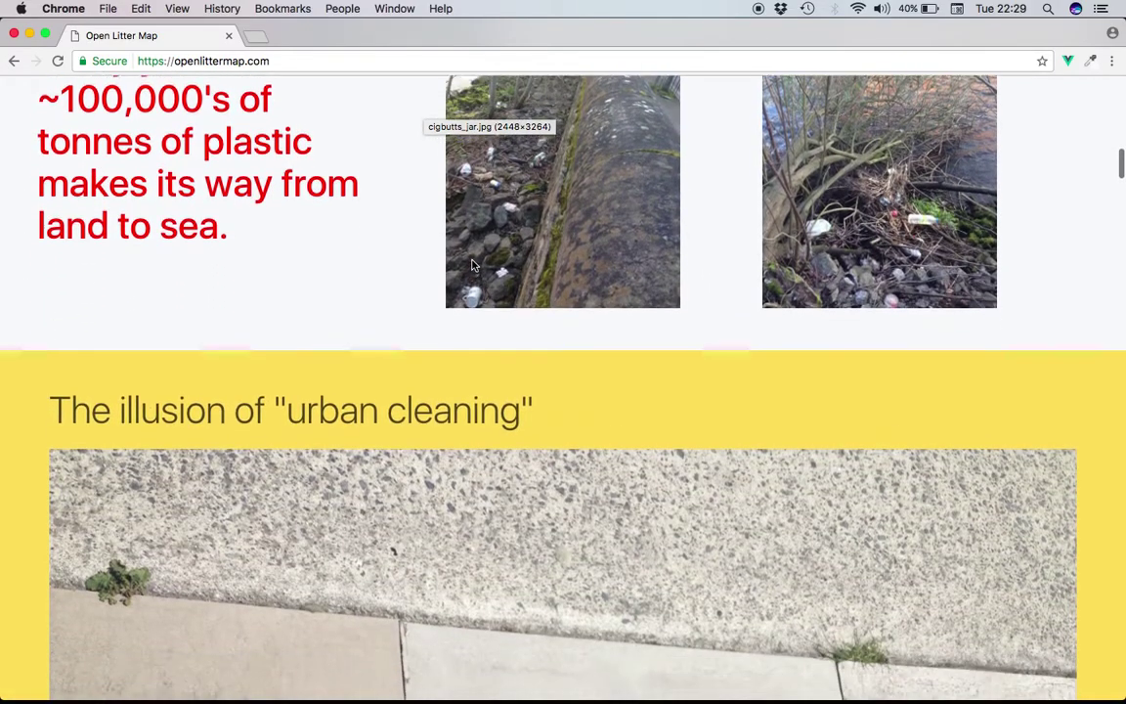
scroll(472, 265, "down", 5)
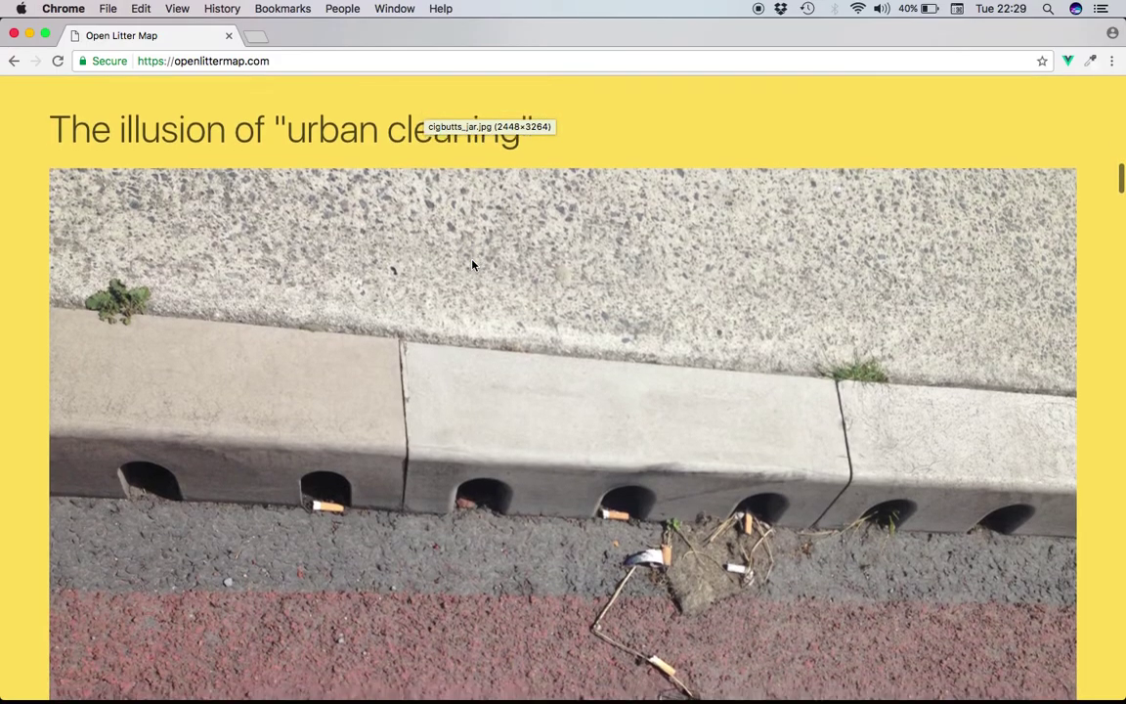
left_click_drag(47, 130, 596, 144)
left_click(595, 144)
scroll(596, 146, "down", 2)
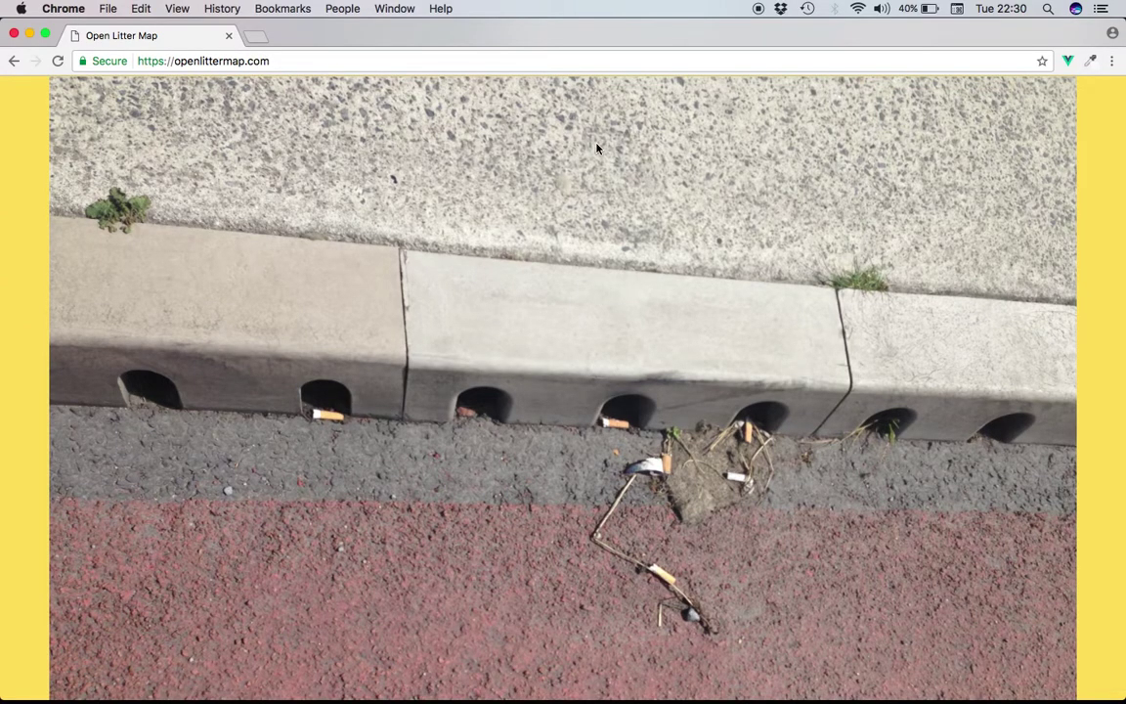
scroll(597, 147, "down", 5)
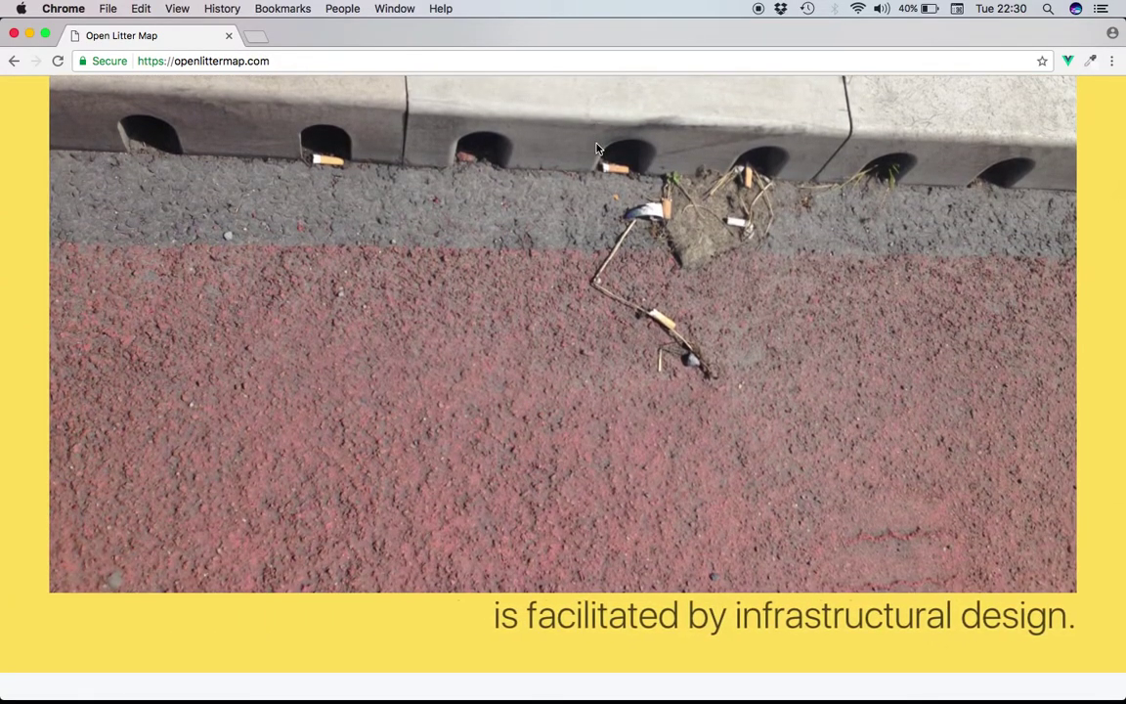
scroll(598, 149, "up", 7)
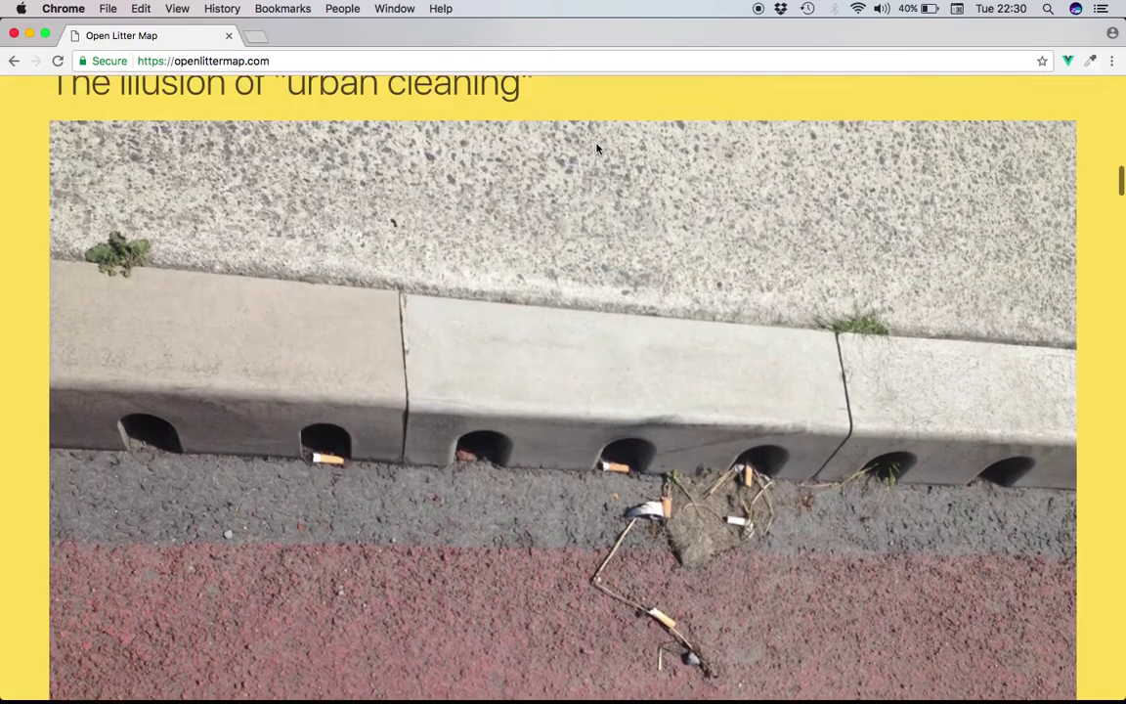
scroll(596, 148, "down", 2)
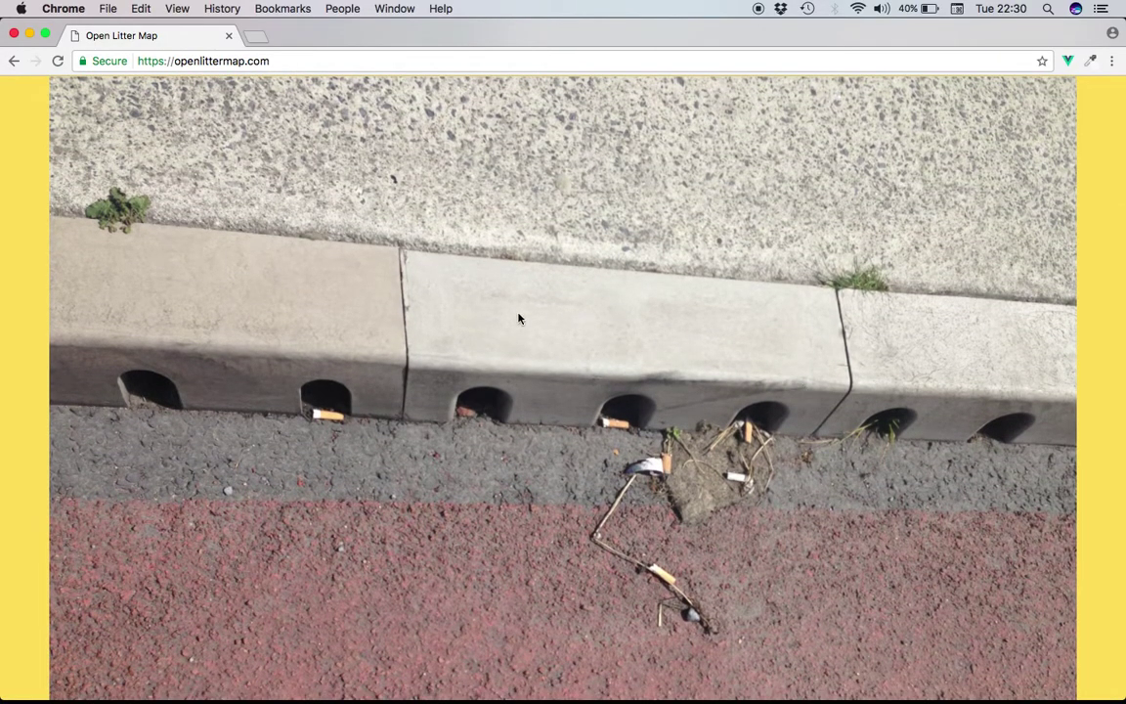
scroll(517, 319, "down", 1)
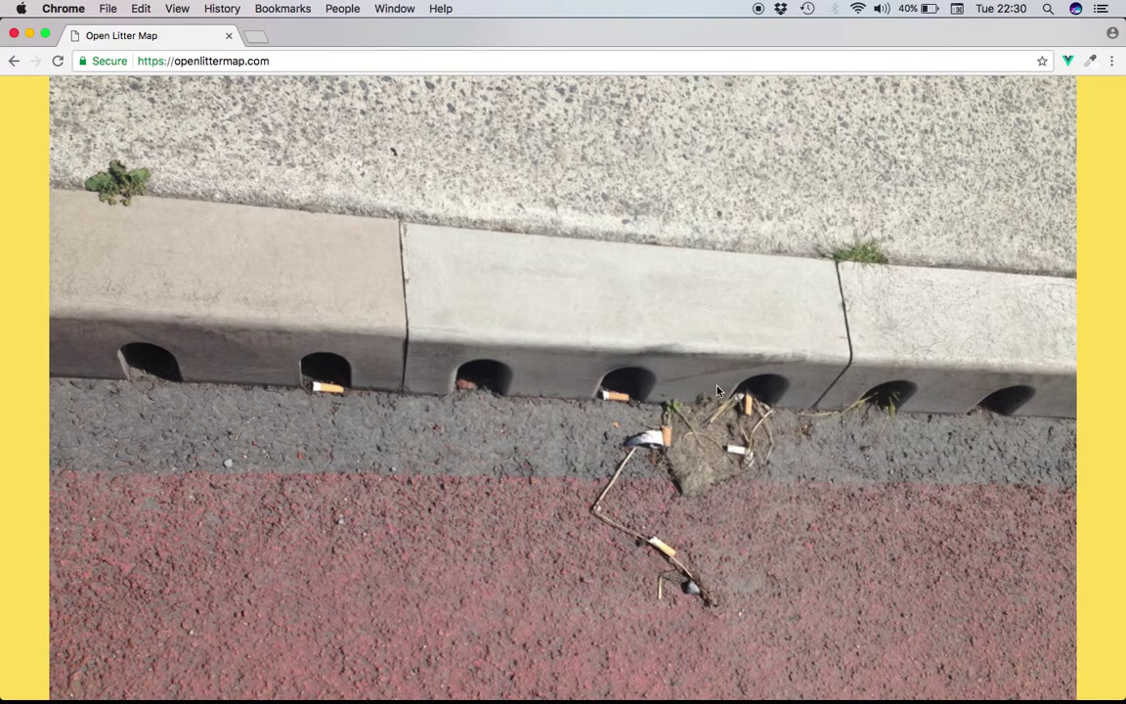
scroll(718, 391, "down", 8)
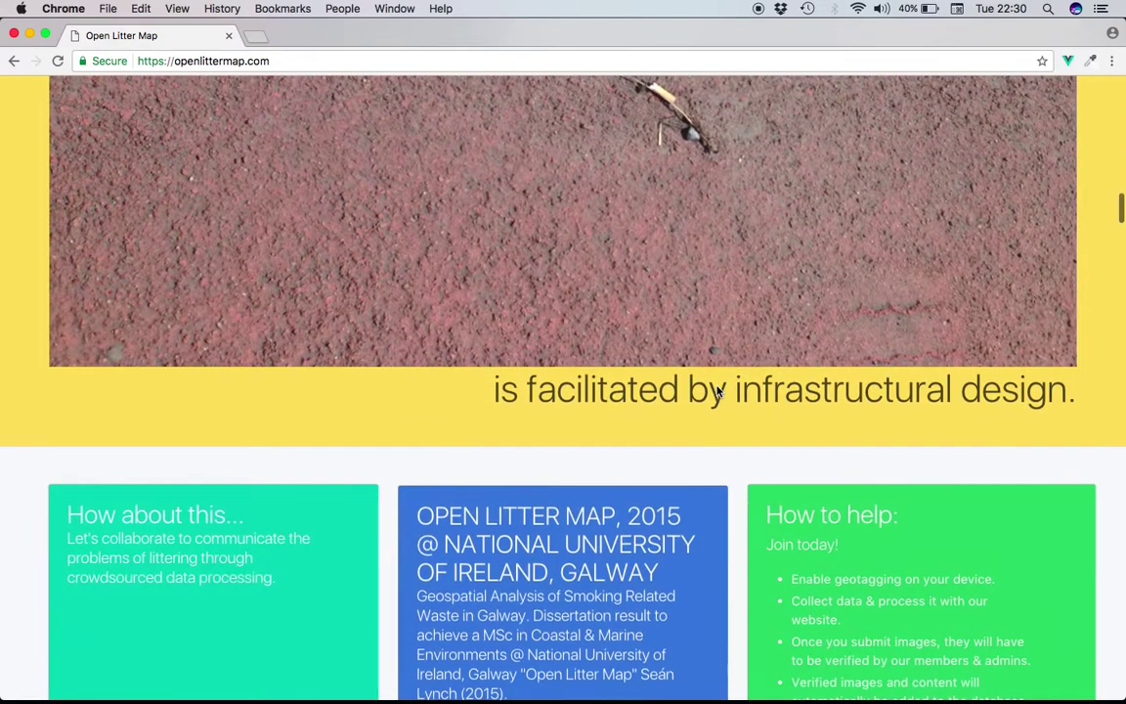
scroll(718, 391, "up", 20)
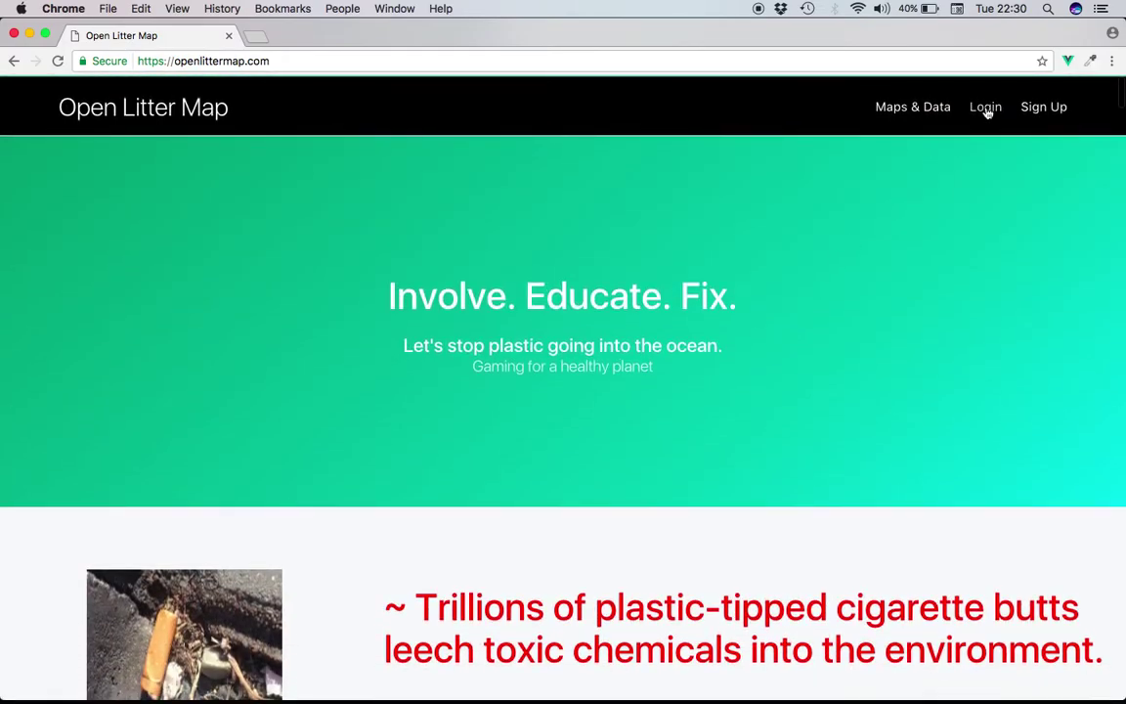
- Open the Log In form from the signup page and fill in the suggested account e-mail
left_click(1042, 106)
left_click(985, 107)
left_click(550, 348)
type("test")
left_click(517, 372)
left_click(506, 384)
- Enter the account password and log in
type("password1")
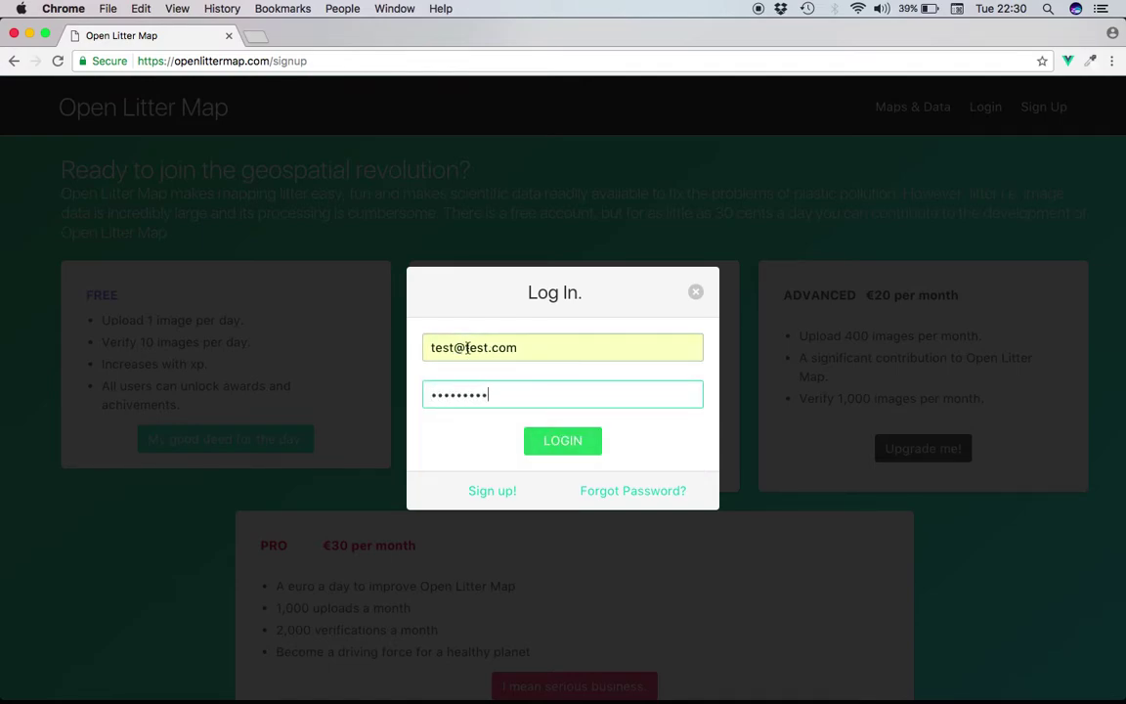
left_click(573, 440)
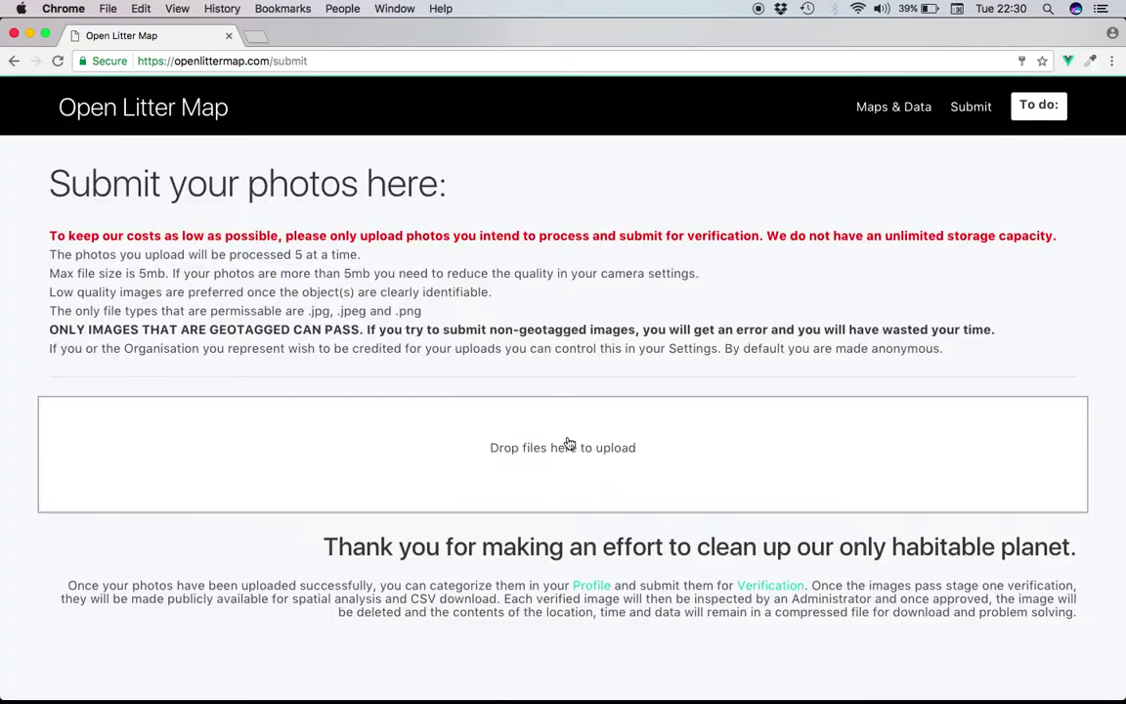
key("XF86MonBrightnessUp")
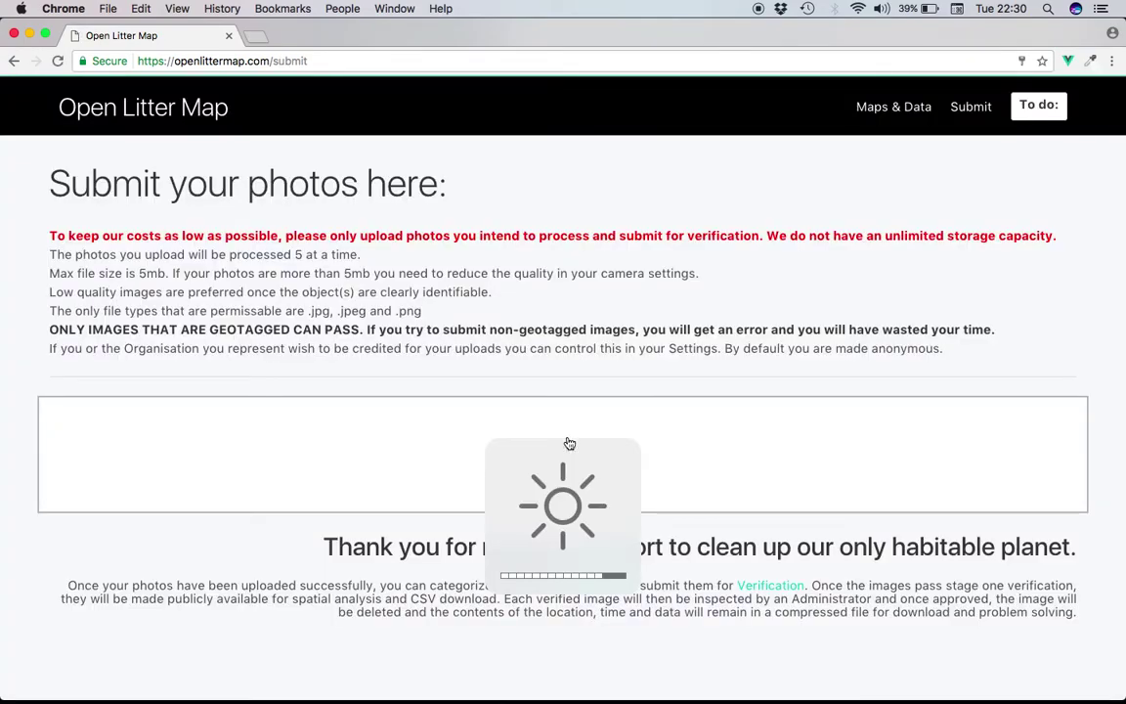
- Drag IMG_3010.jpg from the testImages folder onto the upload drop zone
left_click(56, 604)
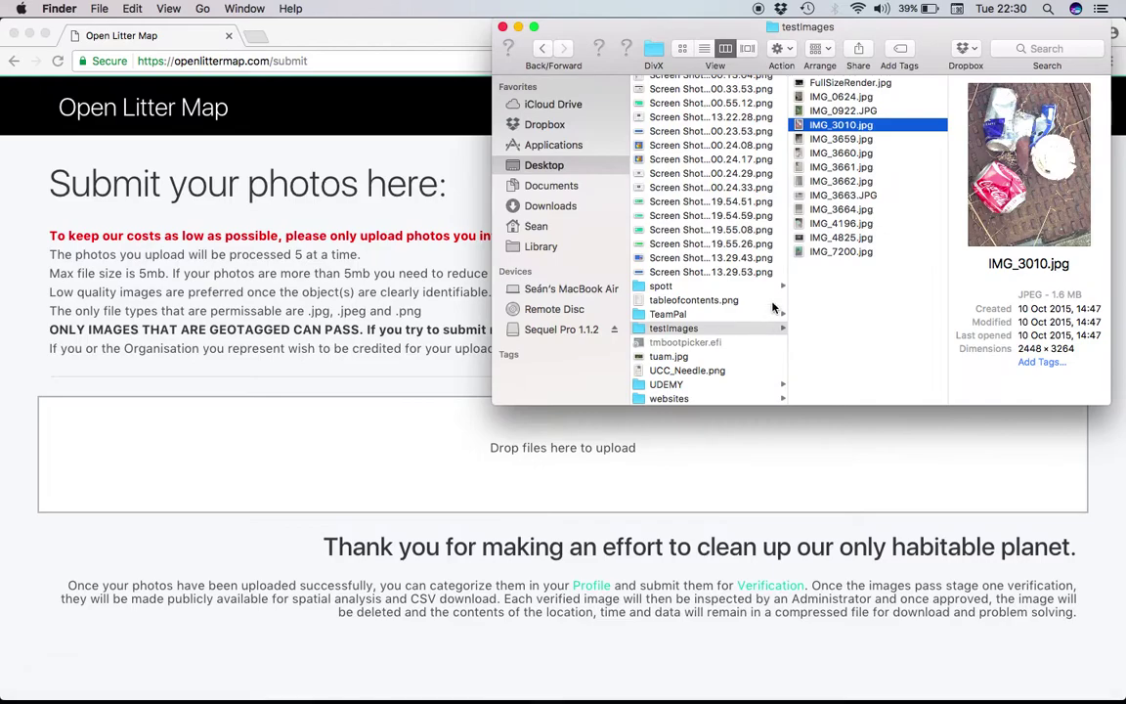
key("space")
key("space")
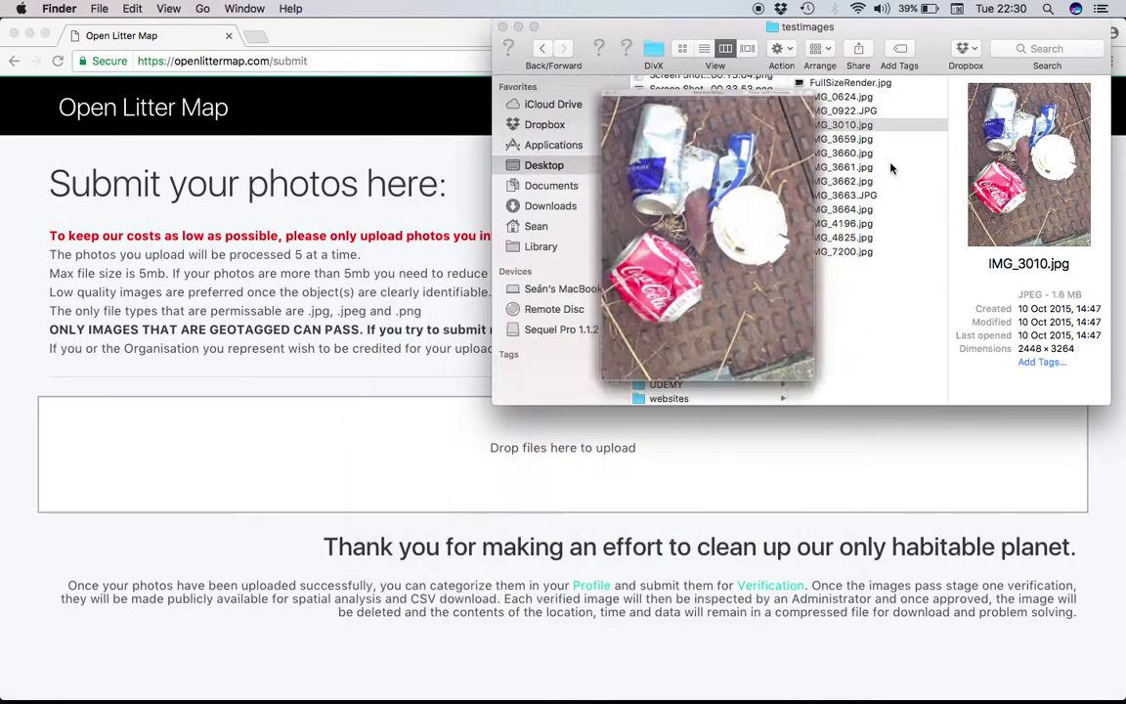
left_click_drag(836, 125, 402, 448)
left_click(364, 342)
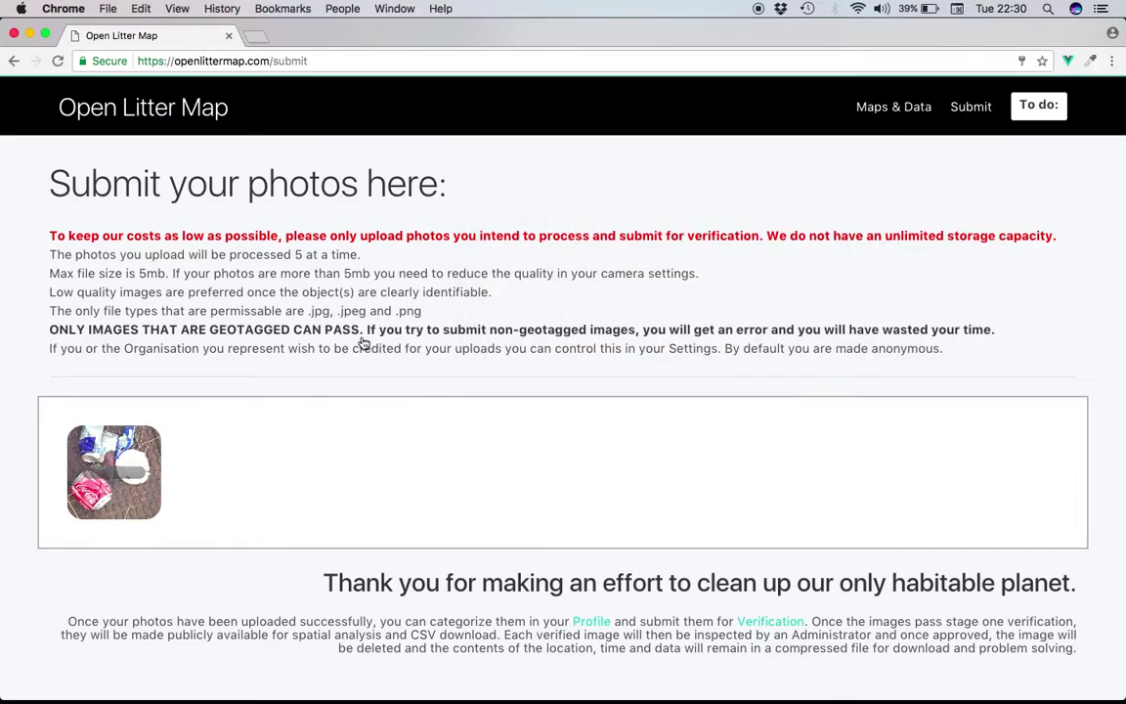
- Open the profile page and highlight Level 1, Current XP 17 and XP to next level 20
mouse_move(98, 481)
left_click(1043, 117)
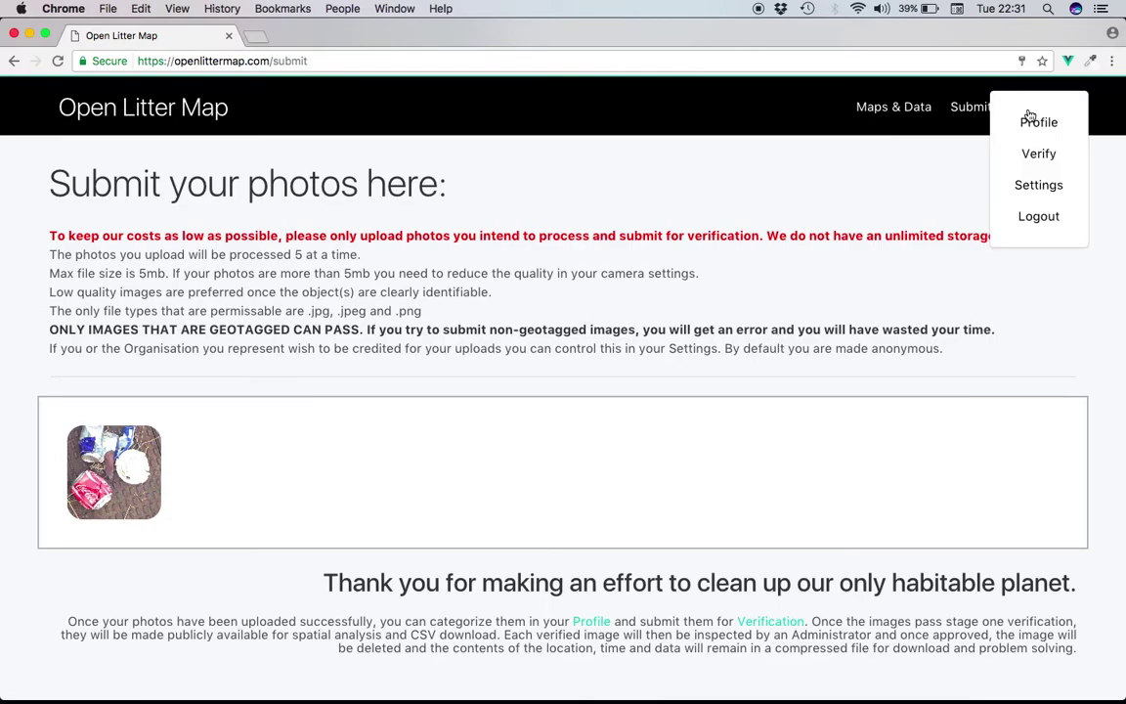
left_click(1038, 119)
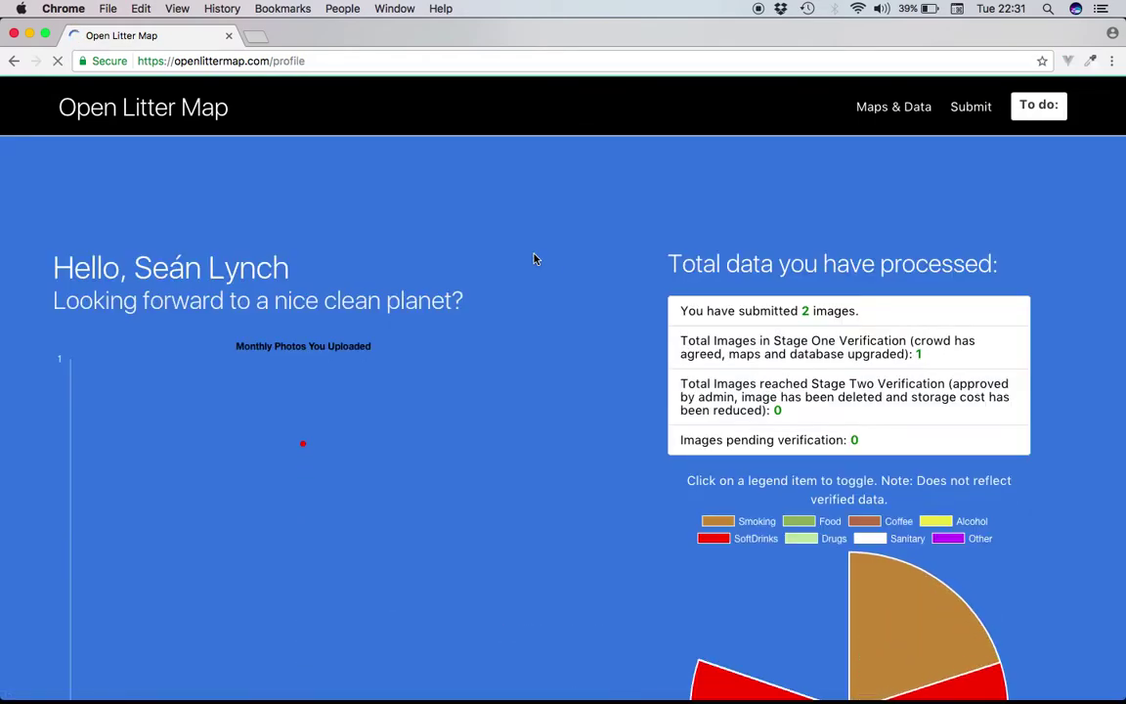
scroll(534, 258, "down", 3)
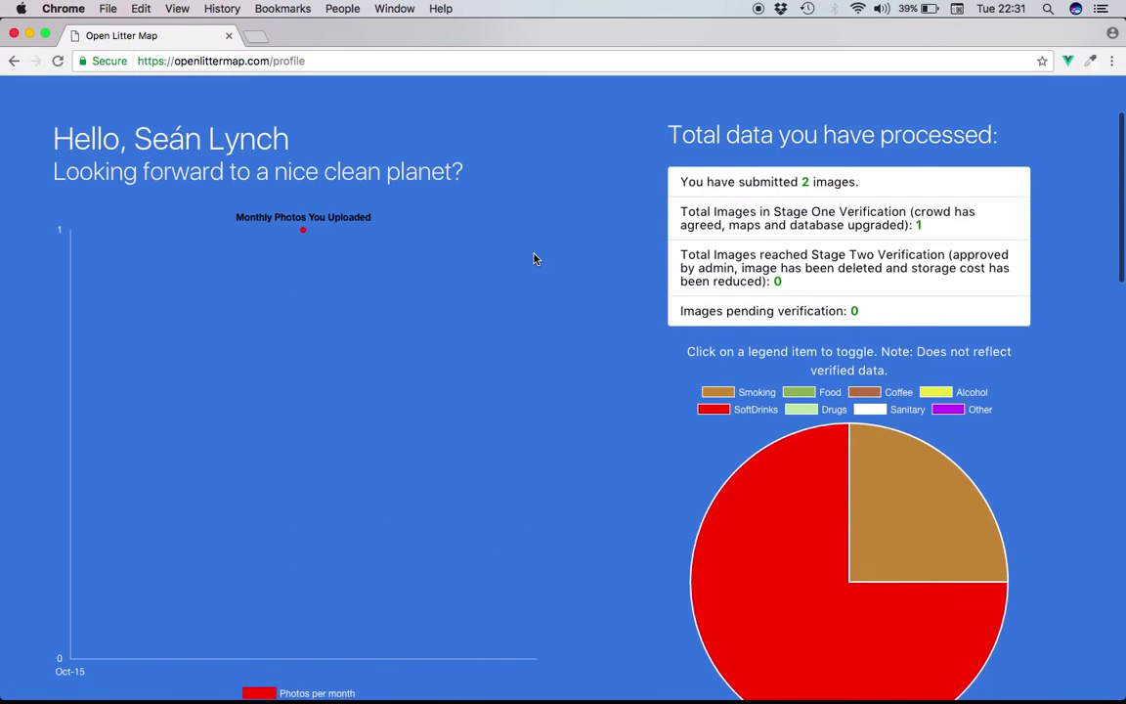
scroll(534, 258, "down", 1)
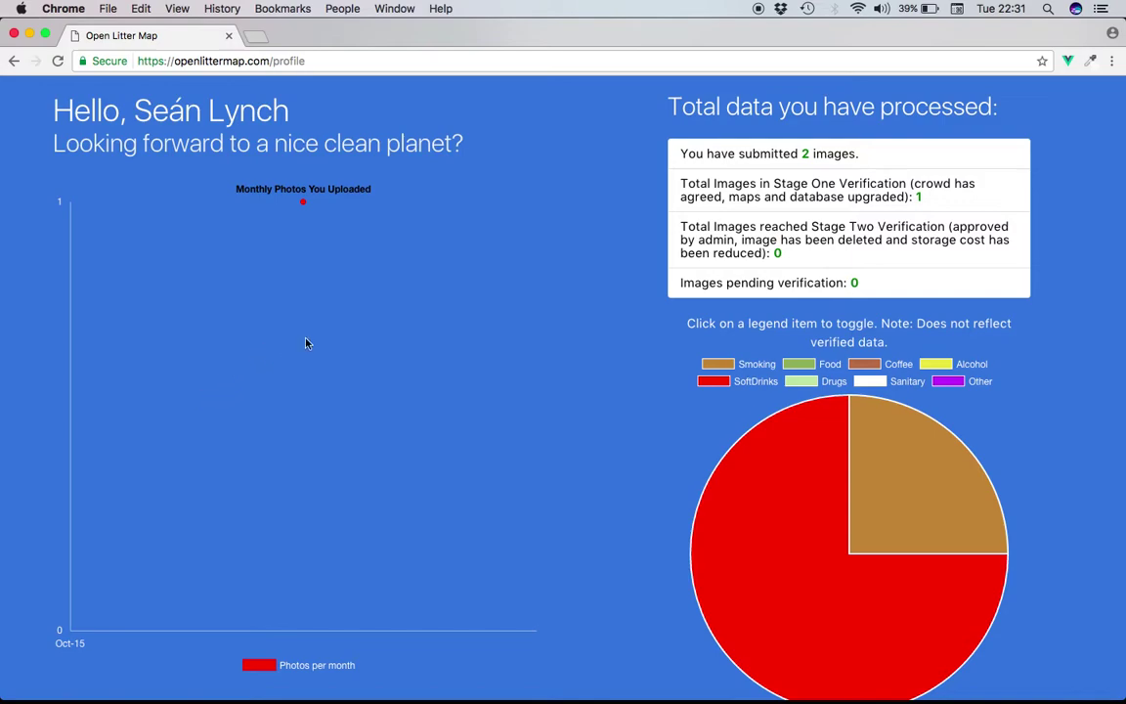
scroll(396, 362, "down", 5)
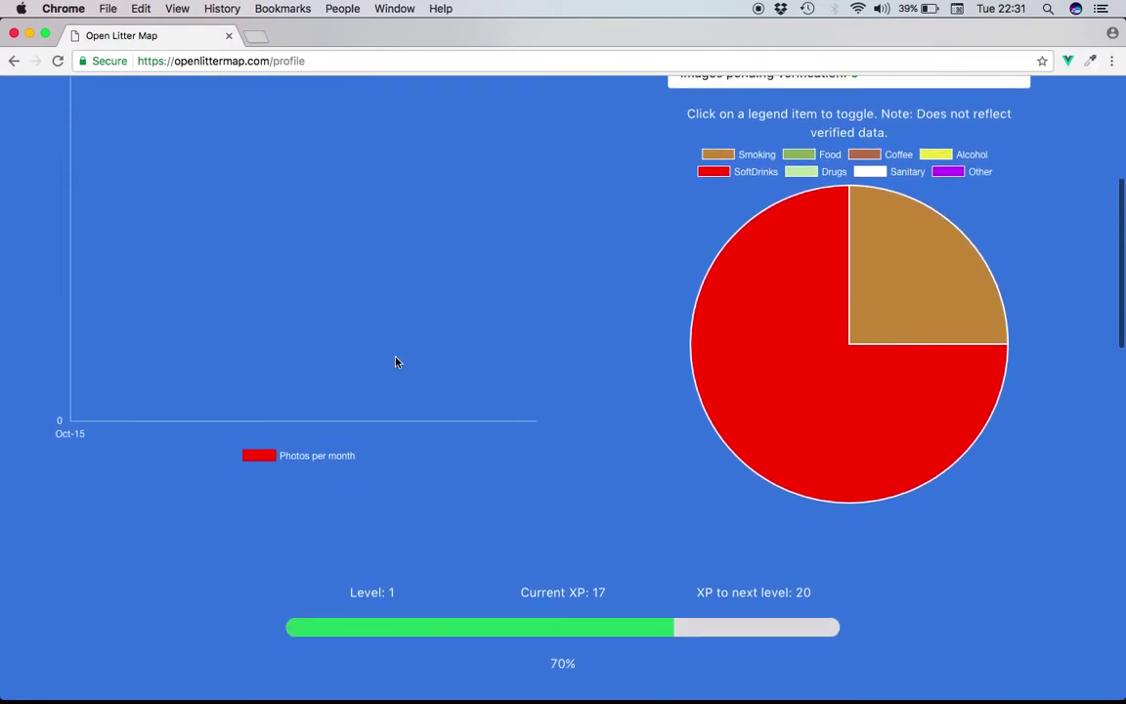
scroll(396, 363, "down", 2)
left_click_drag(344, 373, 405, 375)
left_click(416, 382)
left_click_drag(515, 361, 609, 362)
left_click(620, 363)
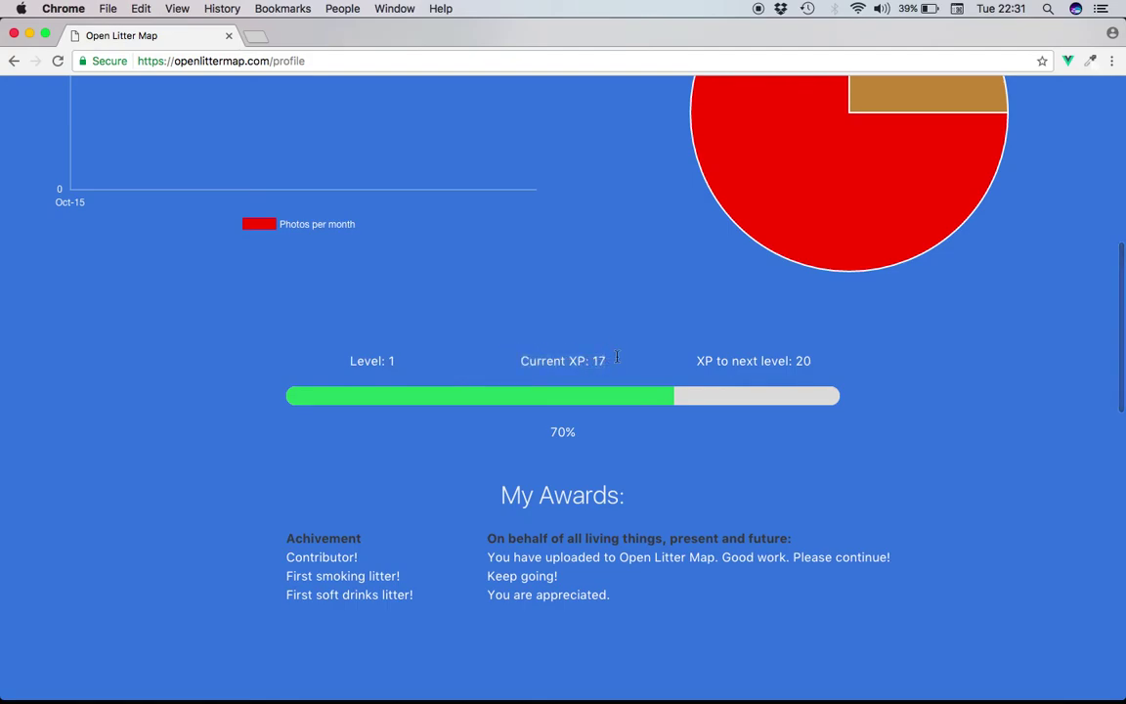
left_click_drag(684, 367, 829, 360)
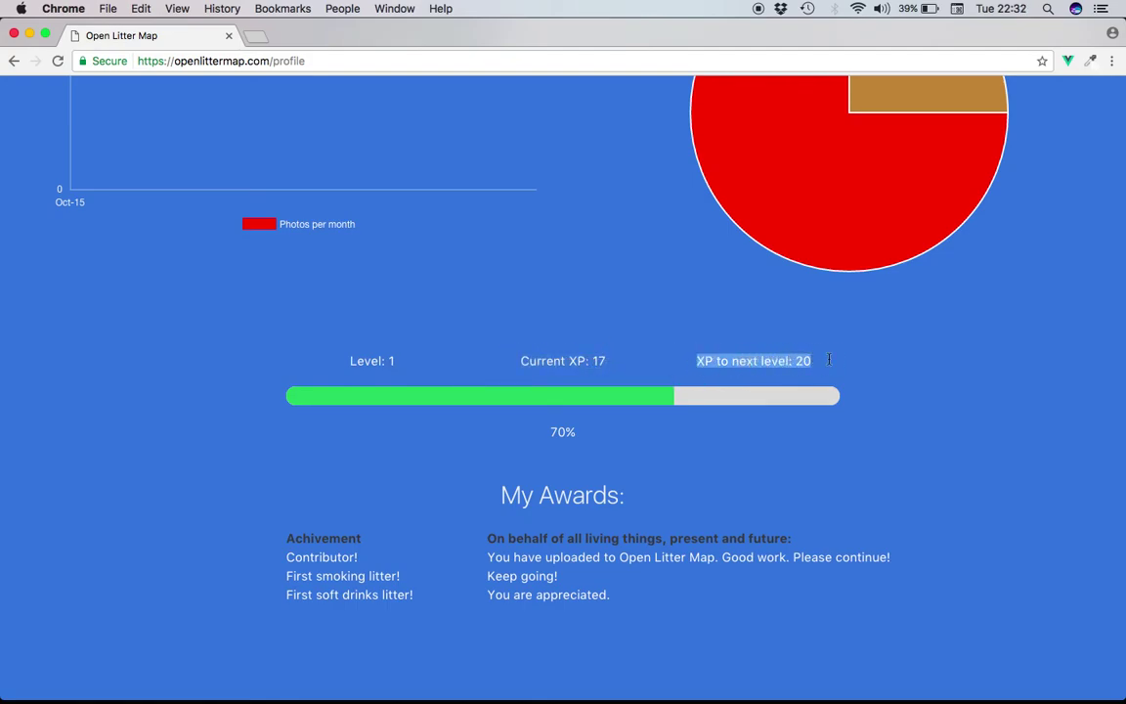
left_click(685, 372)
- Scroll through awards and stats, highlighting the Free subscription, 0 uploads remaining and 1 verified image
scroll(625, 367, "down", 1)
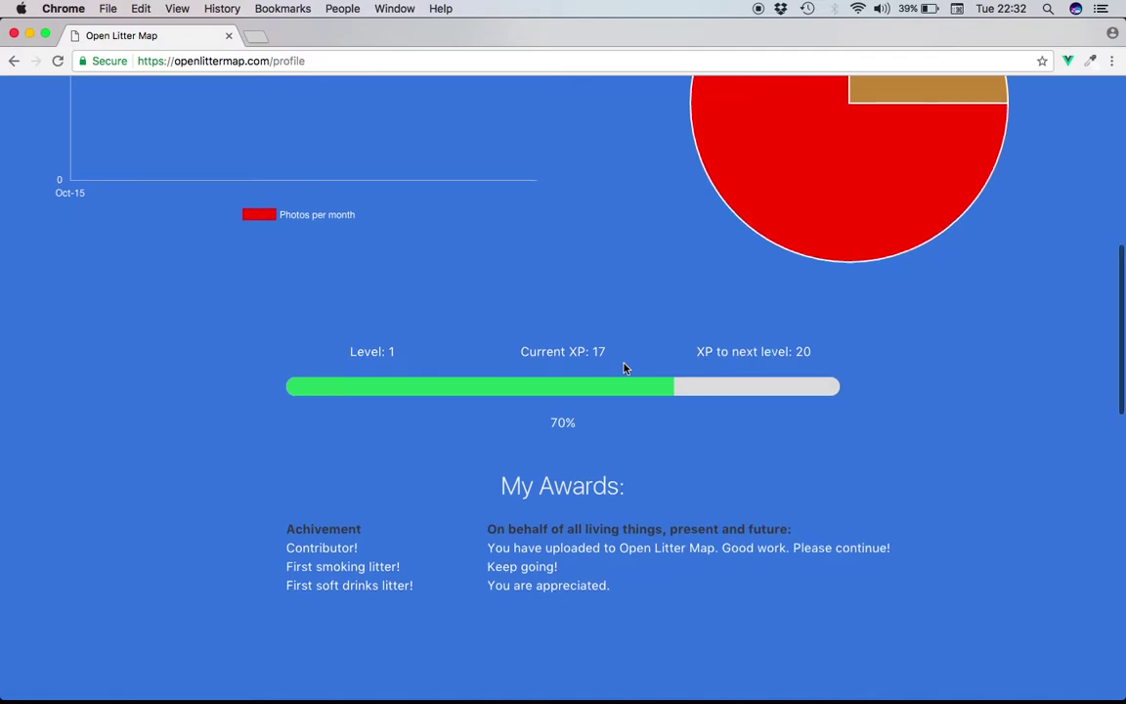
left_click_drag(532, 417, 207, 402)
left_click(593, 415)
scroll(592, 415, "down", 5)
left_click(204, 405)
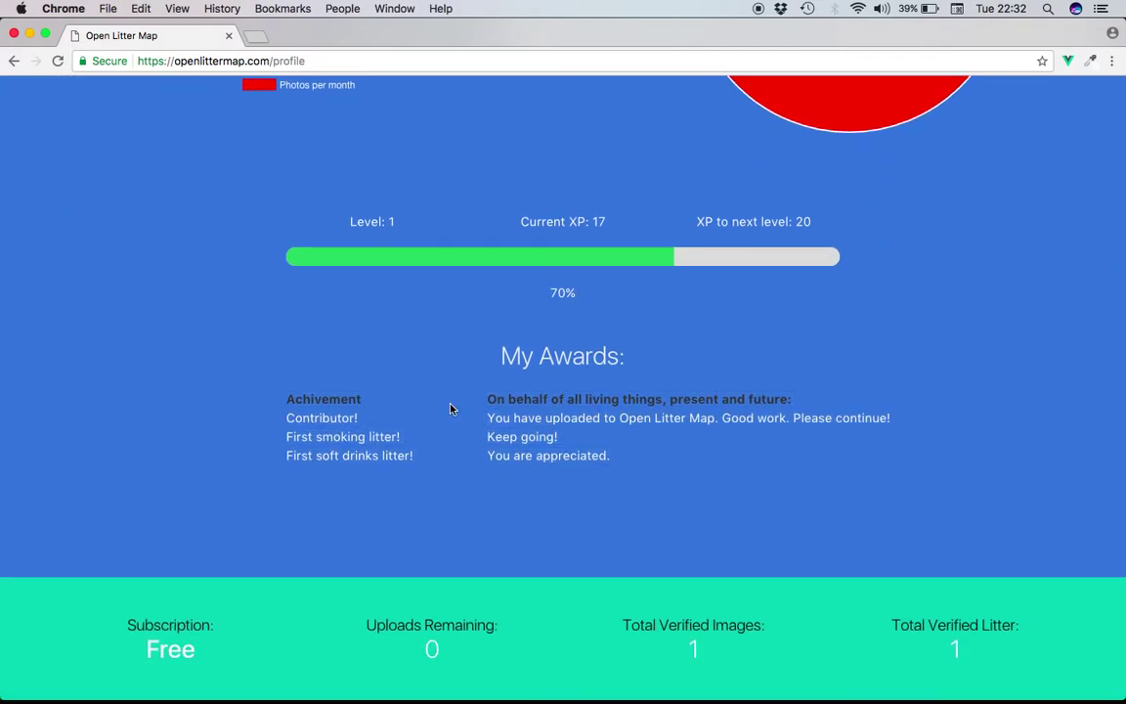
scroll(205, 401, "down", 5)
left_click_drag(125, 399, 206, 423)
left_click(207, 422)
double_click(444, 416)
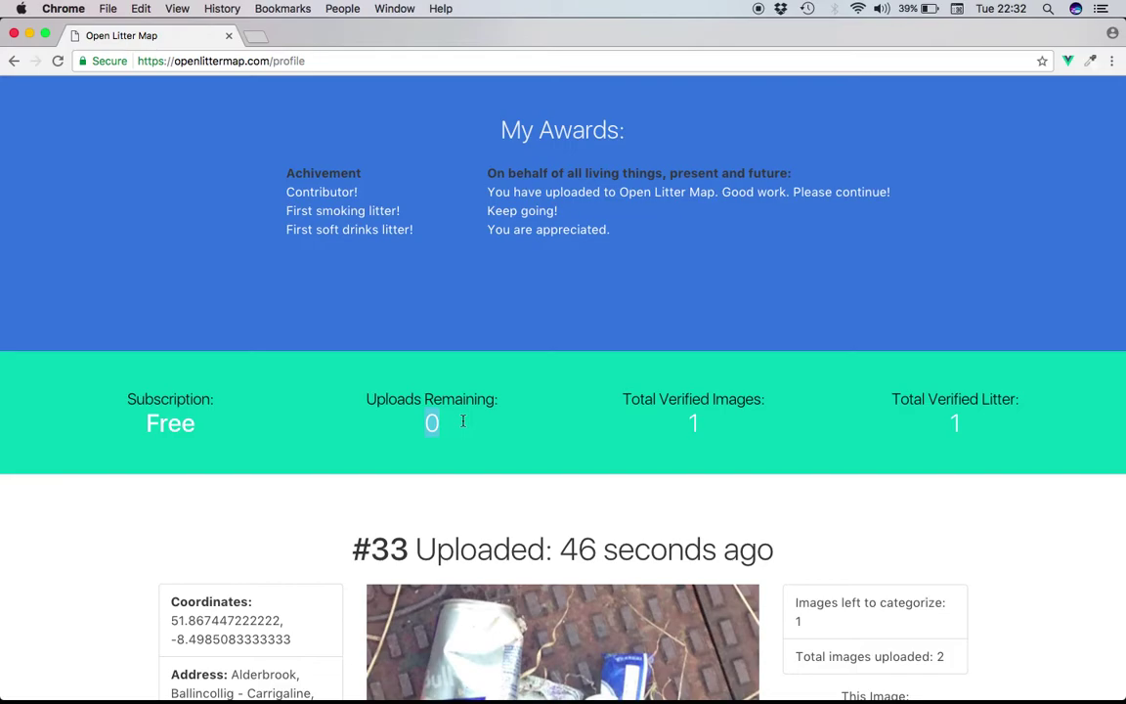
double_click(684, 421)
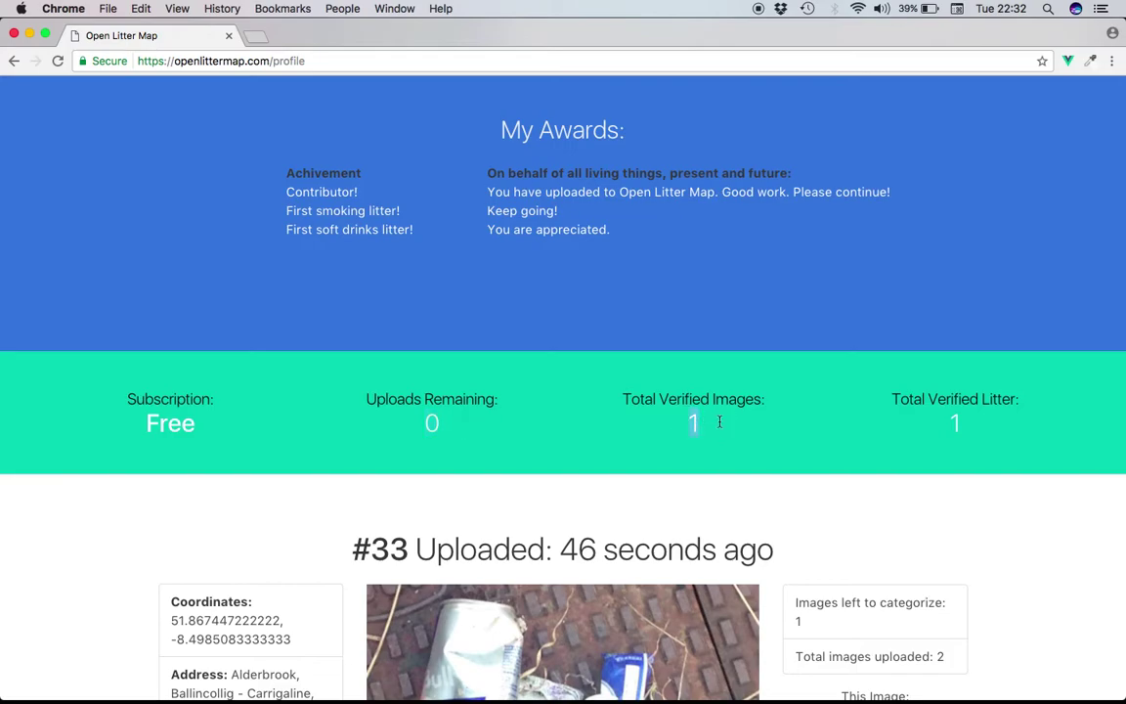
scroll(720, 423, "down", 10)
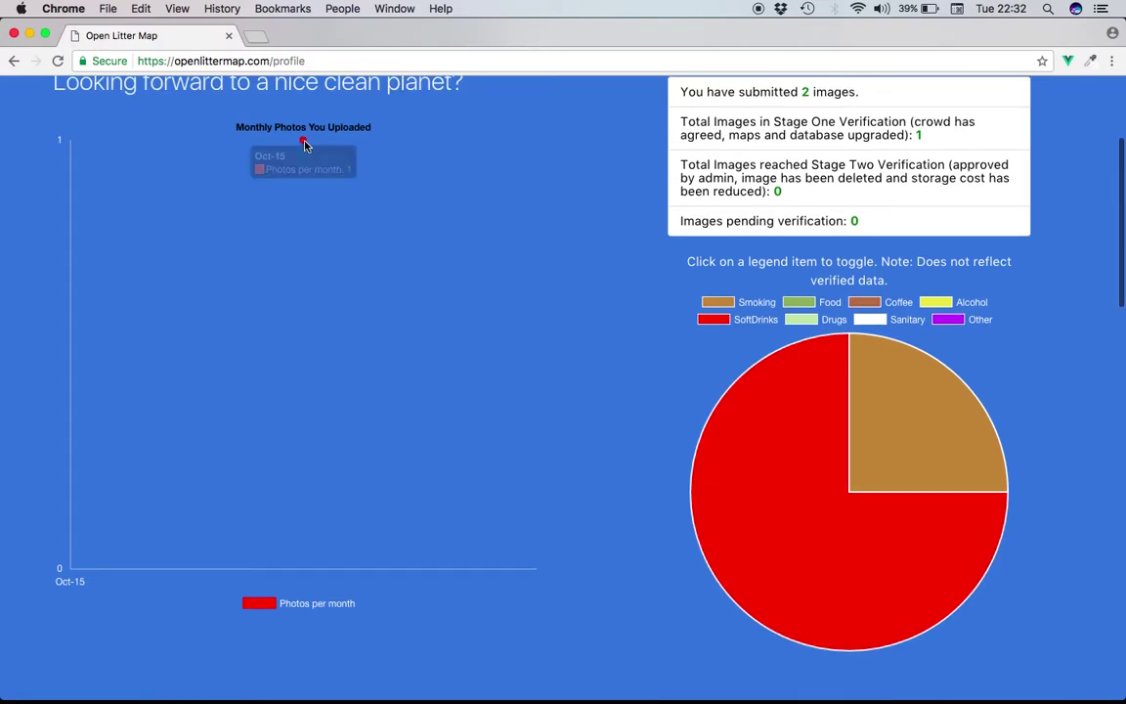
scroll(515, 226, "down", 15)
scroll(926, 227, "up", 5)
left_click(1013, 219)
left_click_drag(949, 248, 970, 244)
scroll(690, 319, "down", 5)
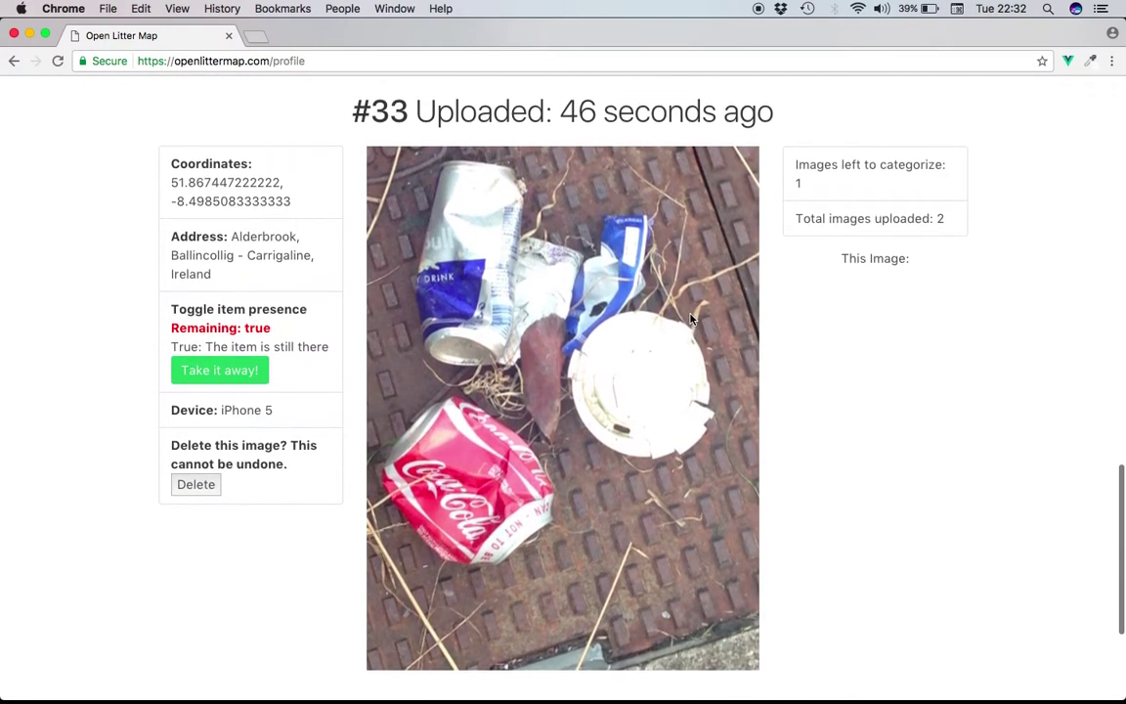
scroll(690, 320, "down", 3)
scroll(690, 319, "up", 4)
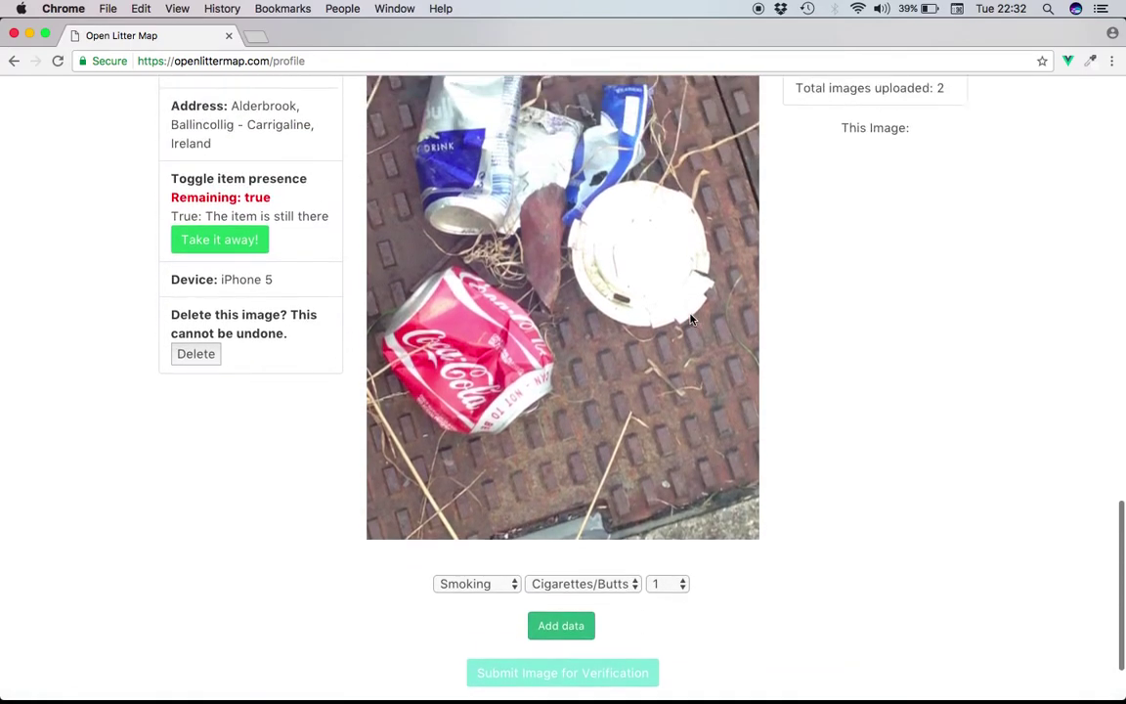
left_click_drag(352, 164, 809, 176)
left_click(409, 164)
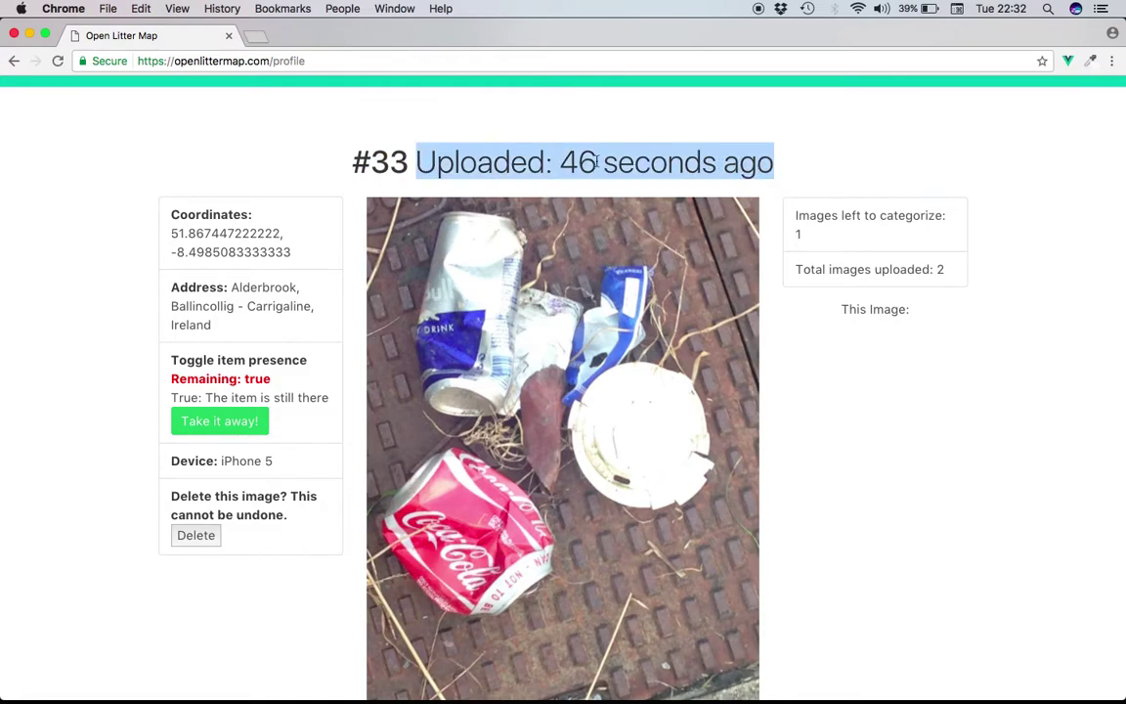
left_click(491, 157)
scroll(491, 156, "down", 1)
left_click_drag(174, 214, 292, 225)
left_click_drag(231, 268, 241, 317)
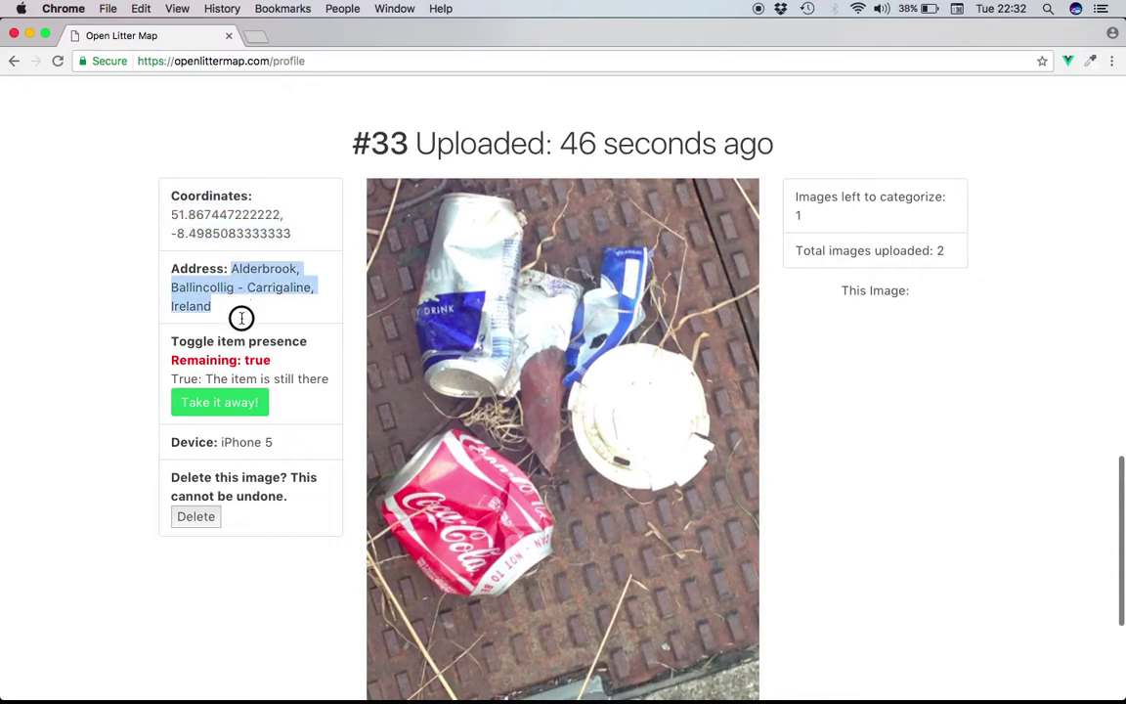
scroll(329, 323, "down", 1)
left_click(302, 311)
left_click_drag(166, 304, 300, 334)
left_click(299, 340)
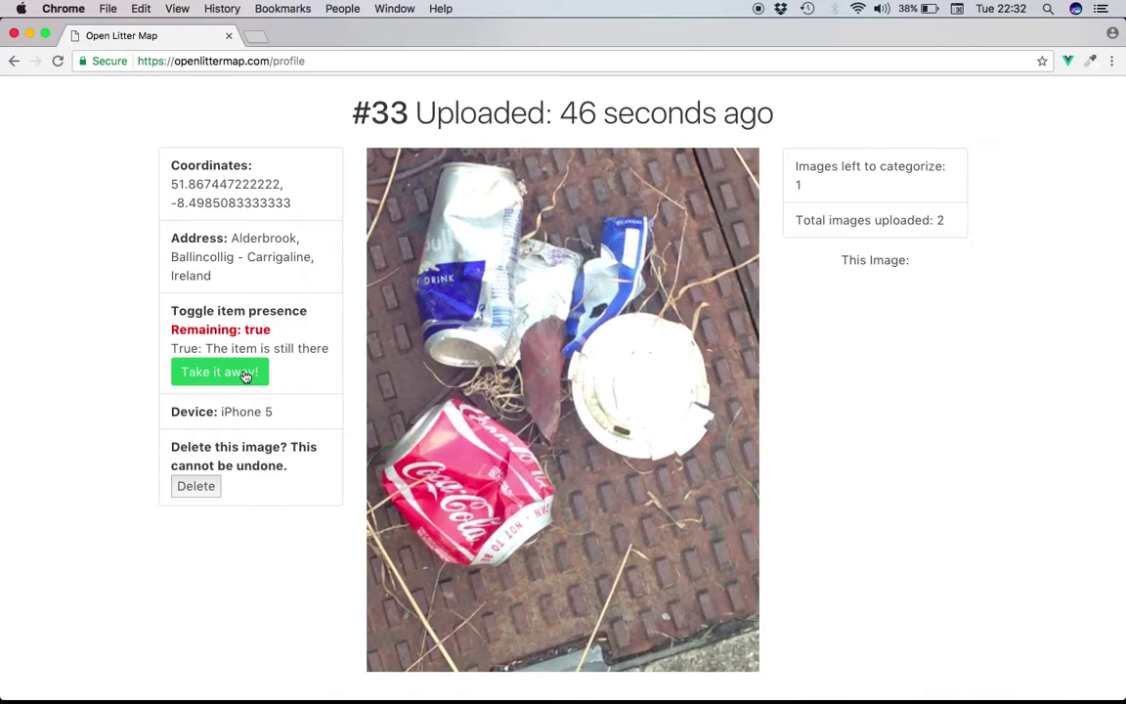
left_click(245, 376)
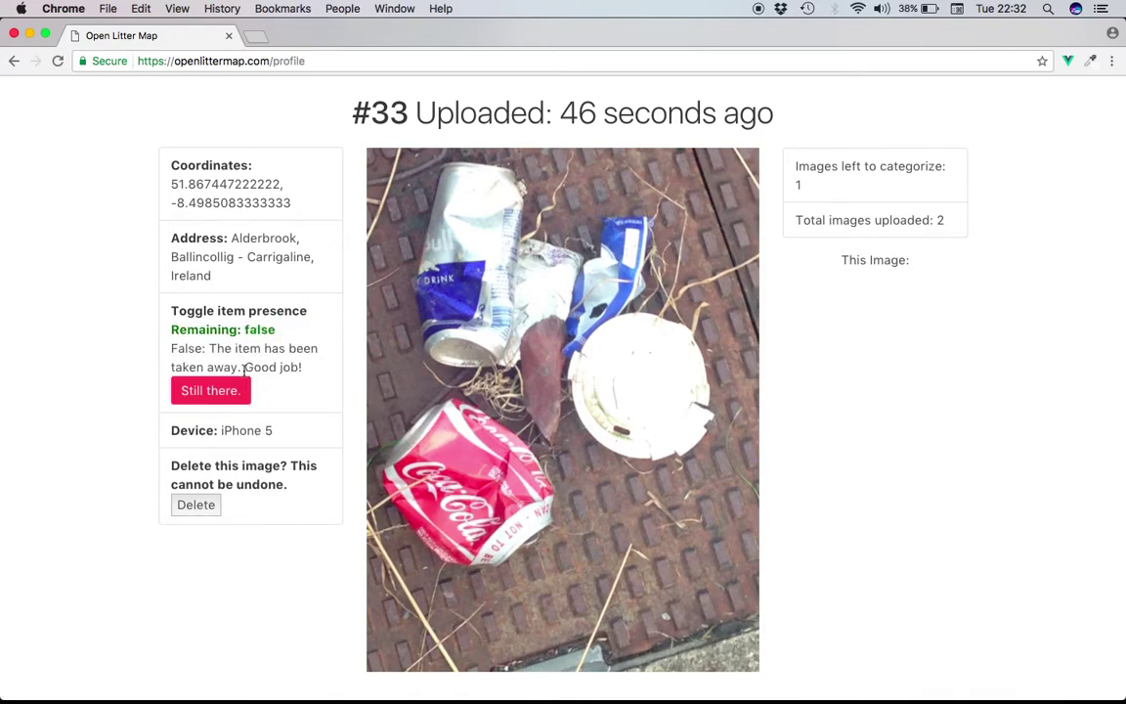
left_click_drag(171, 330, 284, 335)
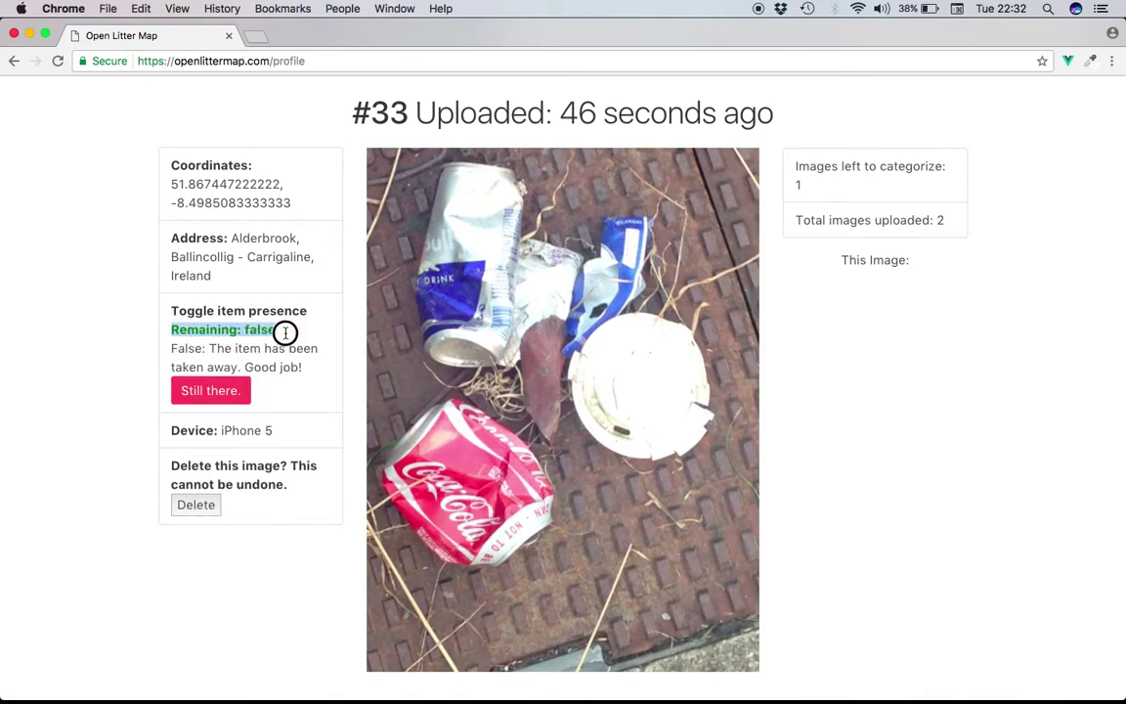
left_click(241, 362)
left_click(184, 395)
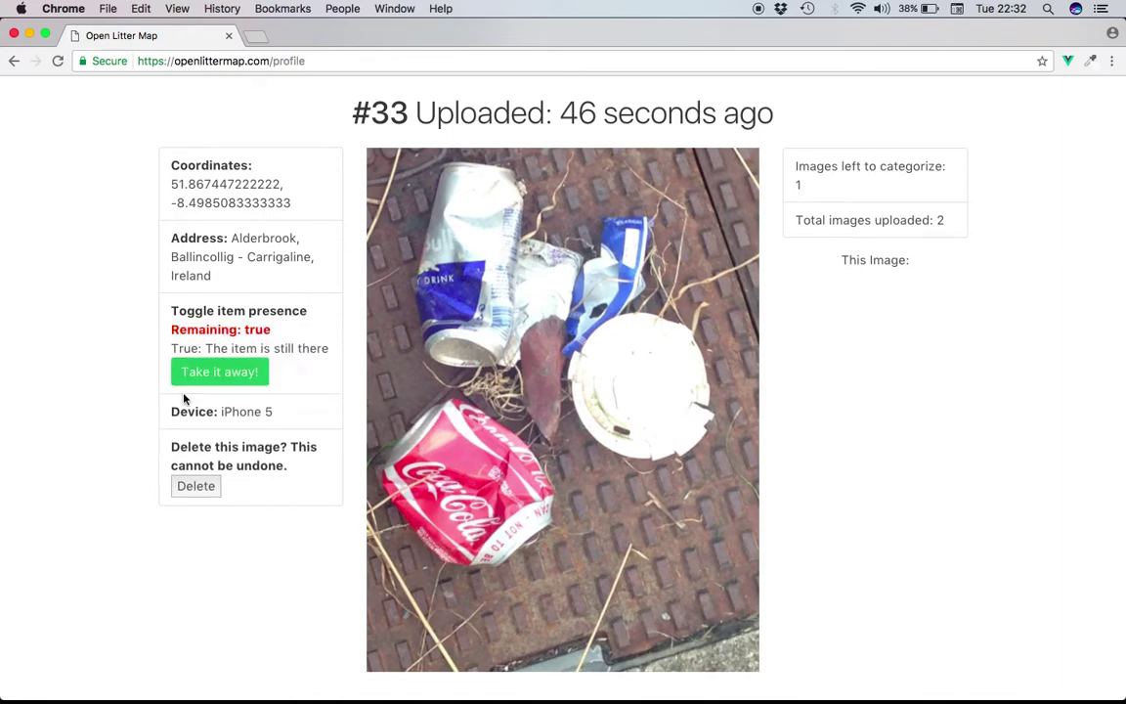
left_click(190, 374)
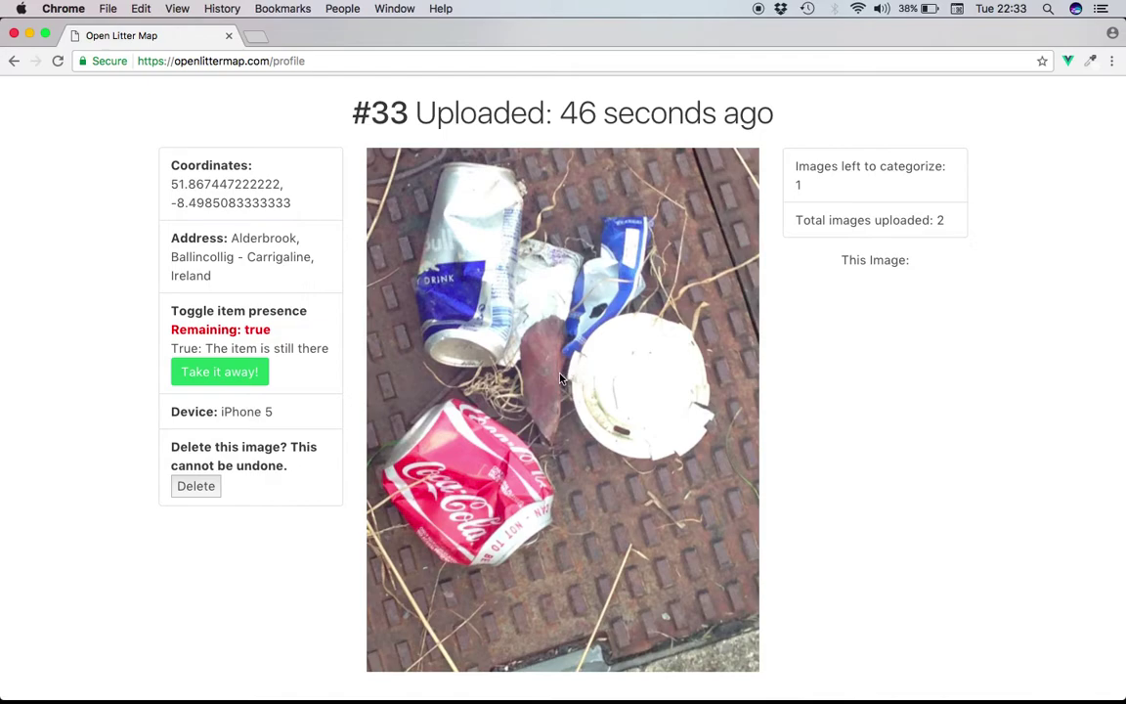
triple_click(289, 330)
left_click(290, 329)
- Tag the photo with Soft-Drinks > Tin can (fizzy drink)
scroll(616, 342, "down", 3)
left_click(511, 559)
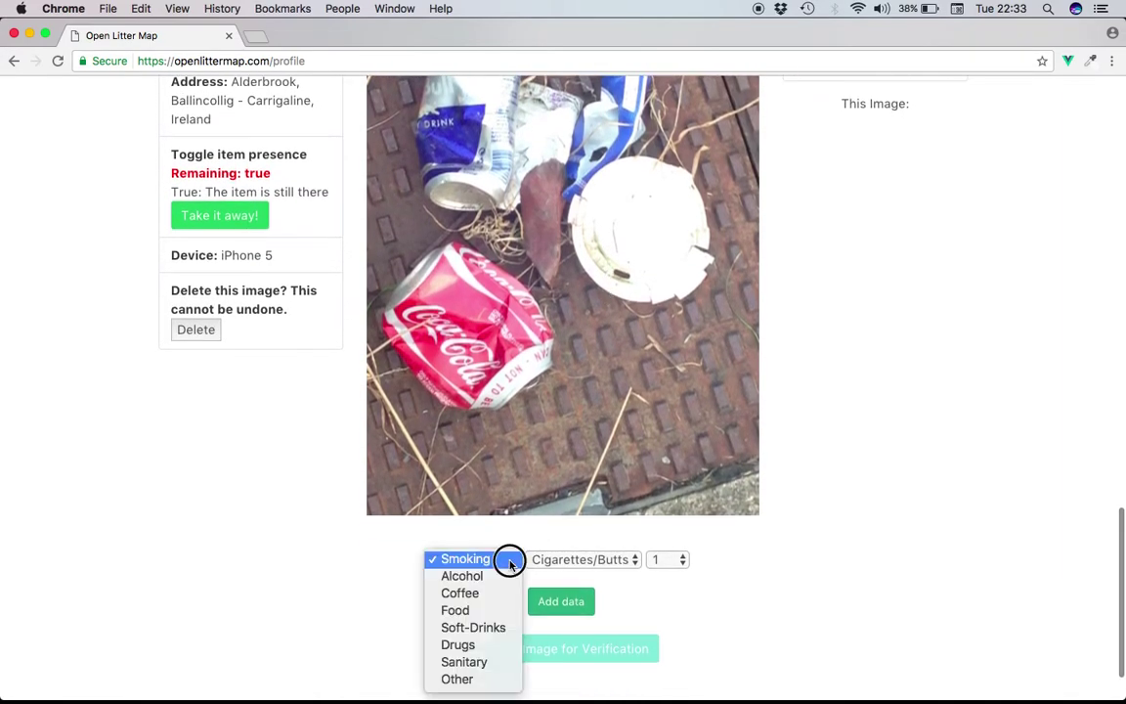
left_click(510, 559)
left_click(579, 560)
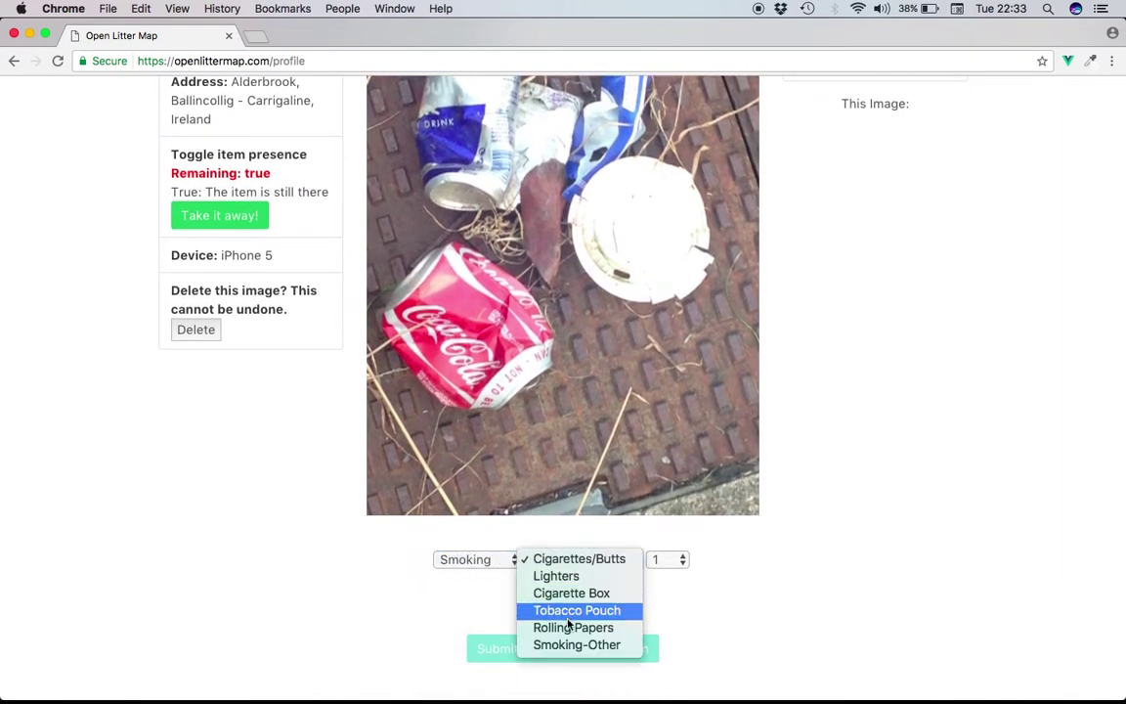
left_click(568, 556)
scroll(538, 557, "up", 1)
left_click(511, 580)
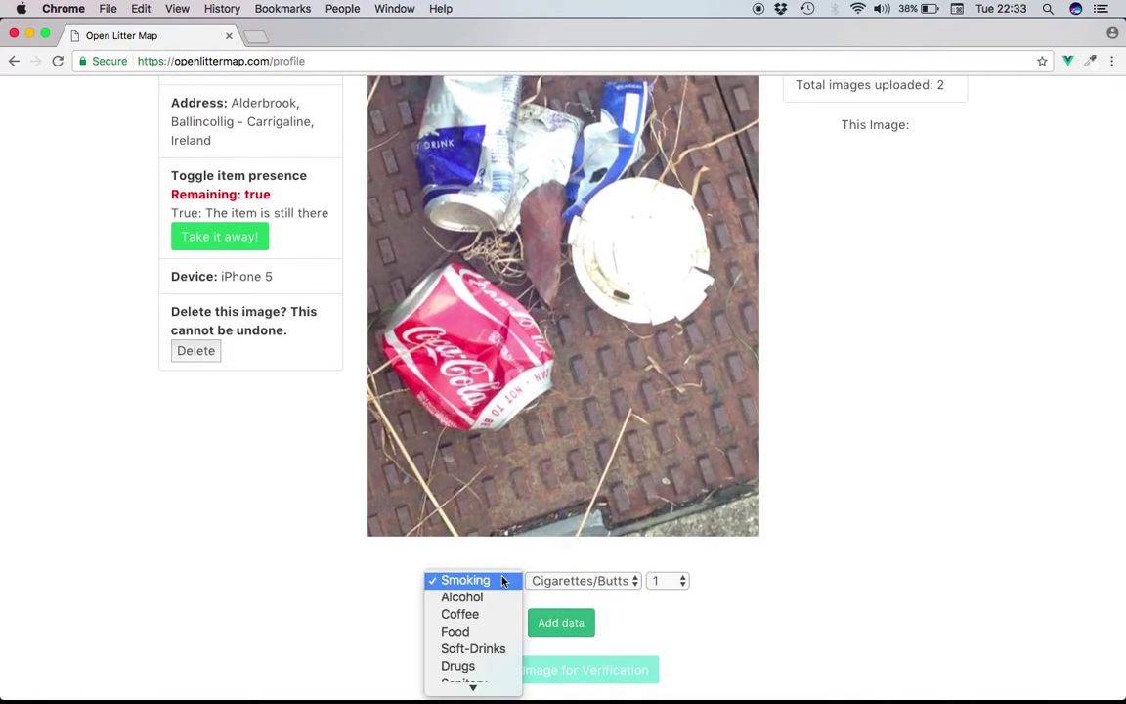
left_click(487, 648)
left_click(573, 580)
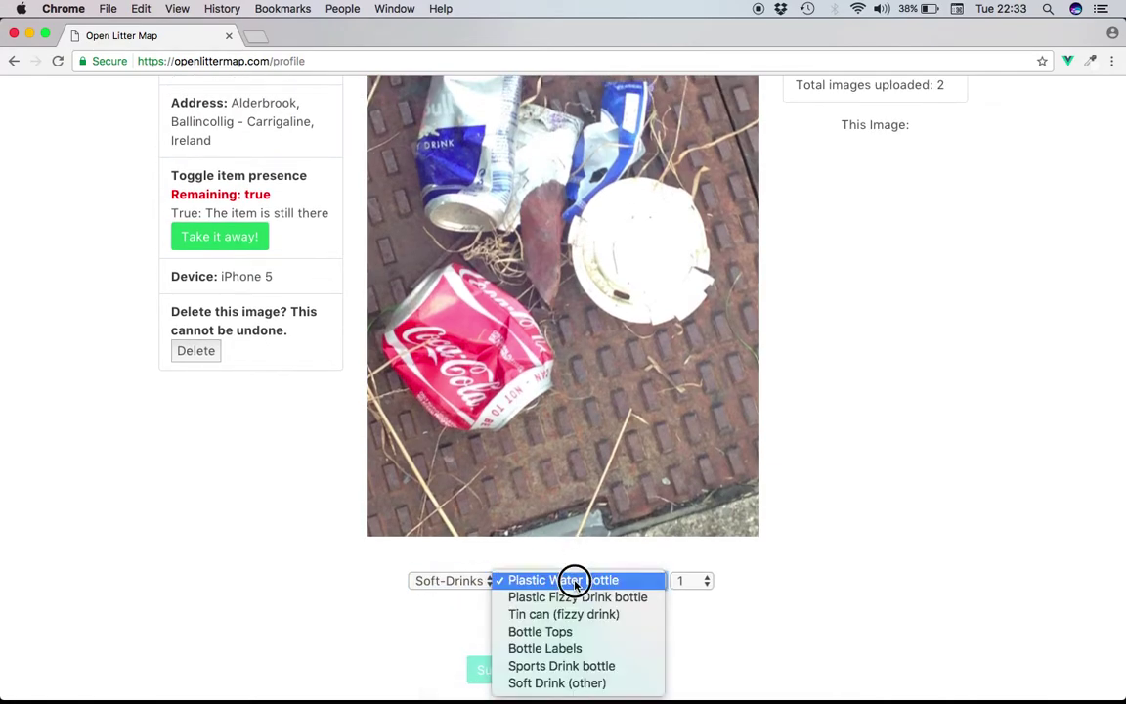
left_click(572, 614)
left_click(577, 622)
- Redo the Tin can (fizzy drink) tag so its quantity is 2
scroll(917, 286, "up", 2)
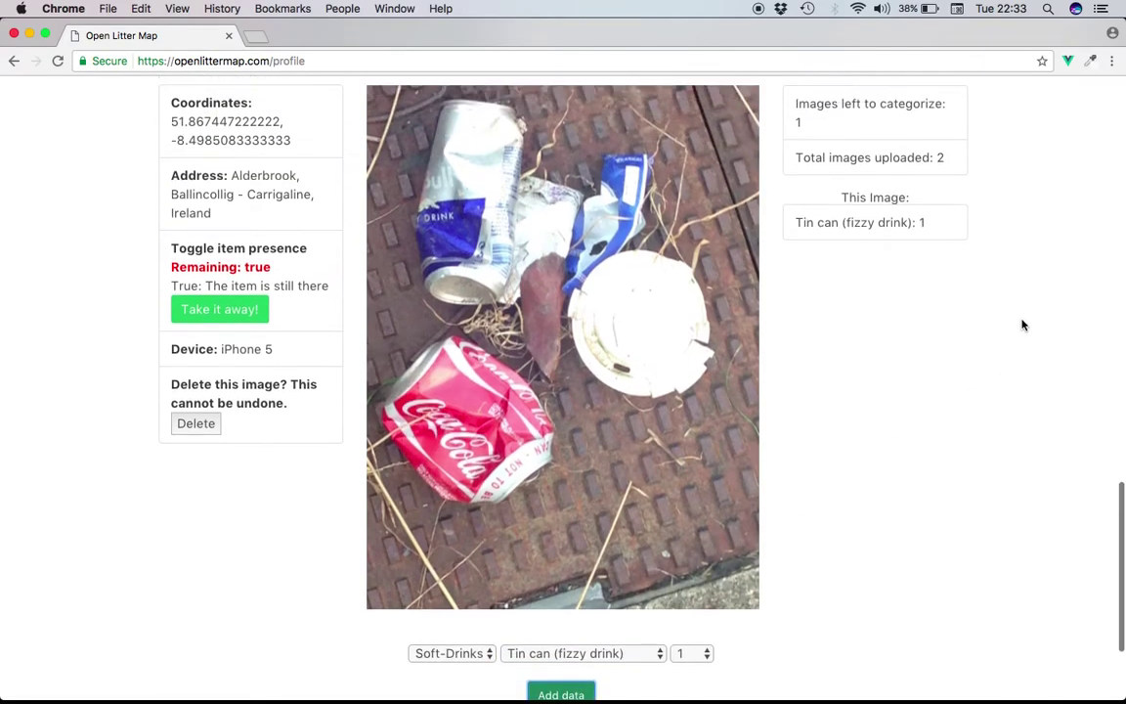
left_click(860, 223)
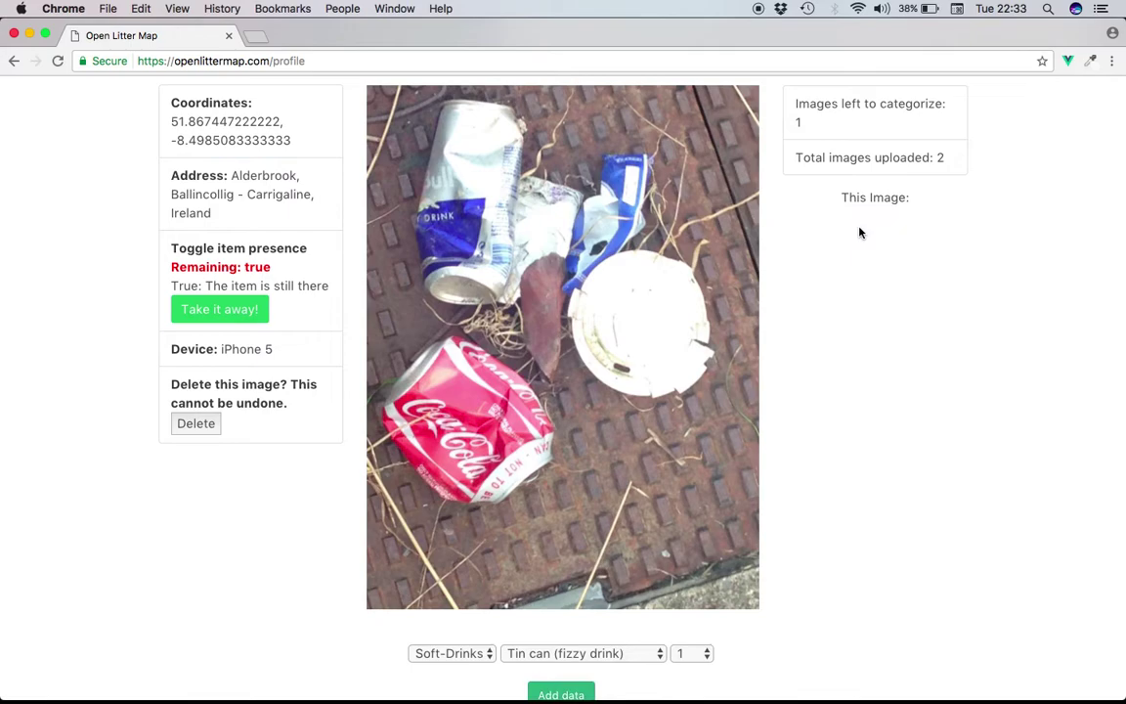
scroll(772, 202, "down", 1)
left_click(566, 649)
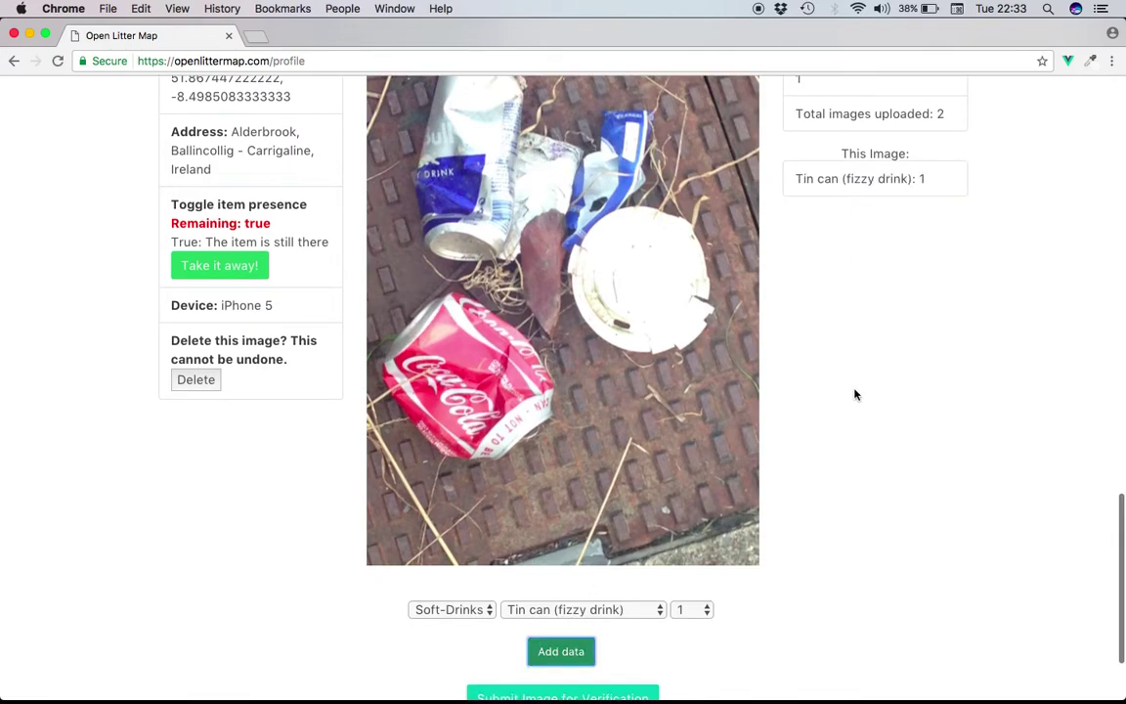
scroll(477, 205, "down", 1)
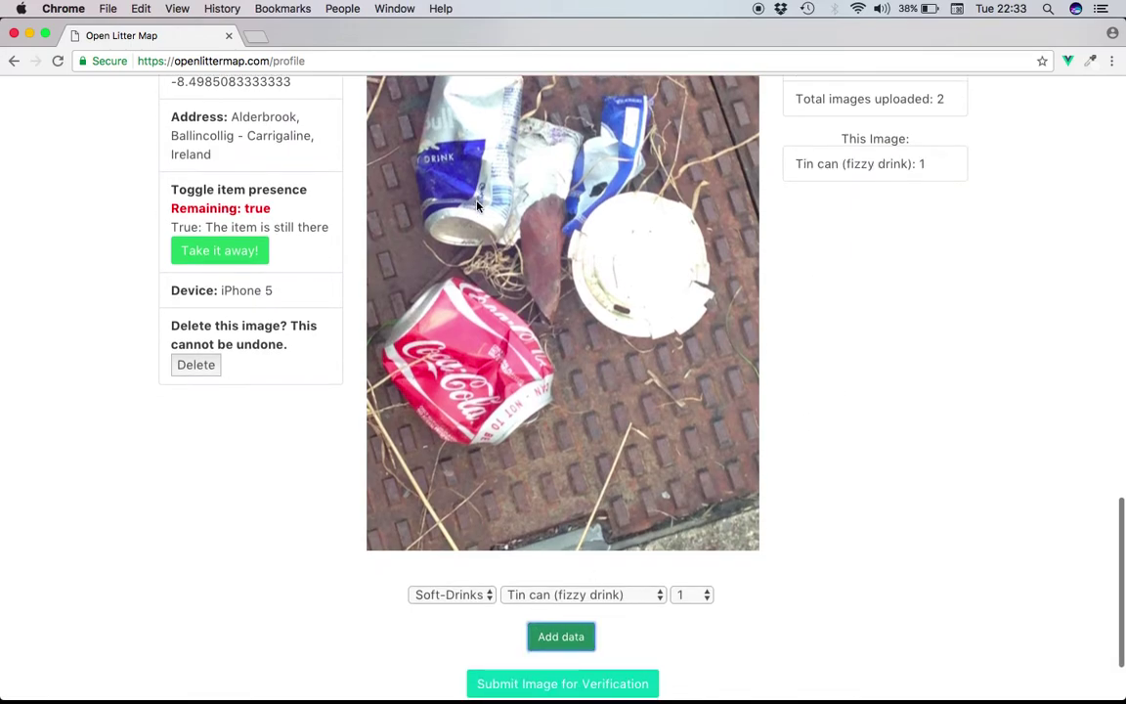
scroll(478, 205, "down", 1)
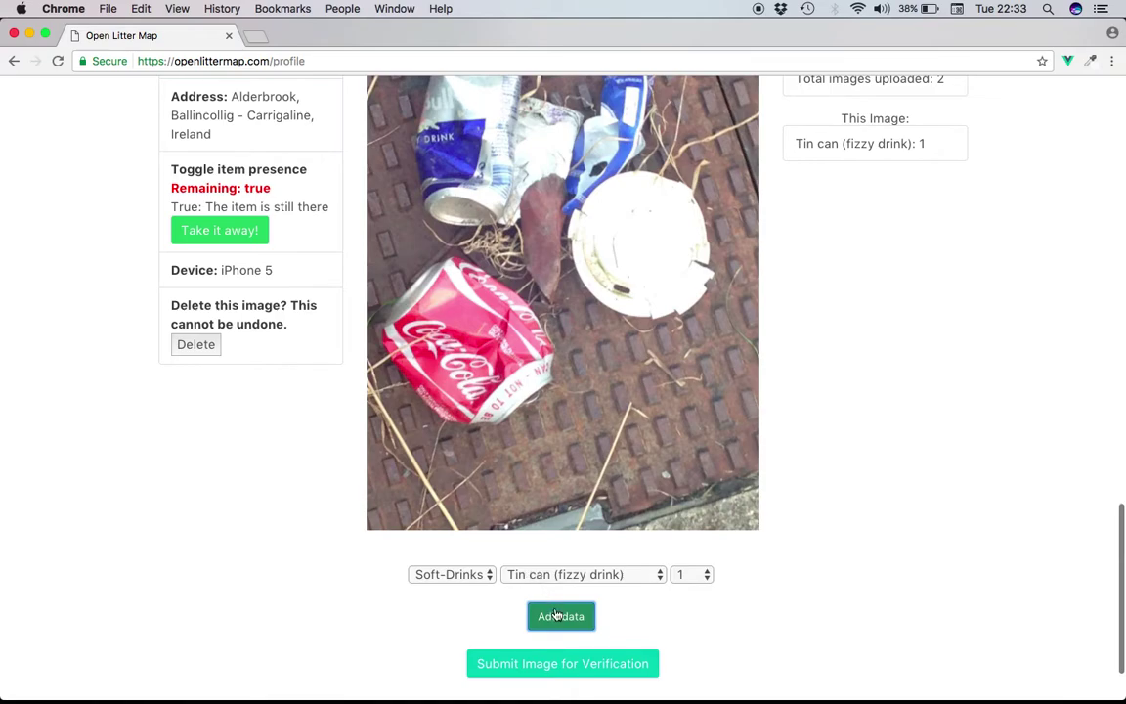
left_click(689, 574)
left_click(685, 590)
left_click(582, 619)
left_click(923, 145)
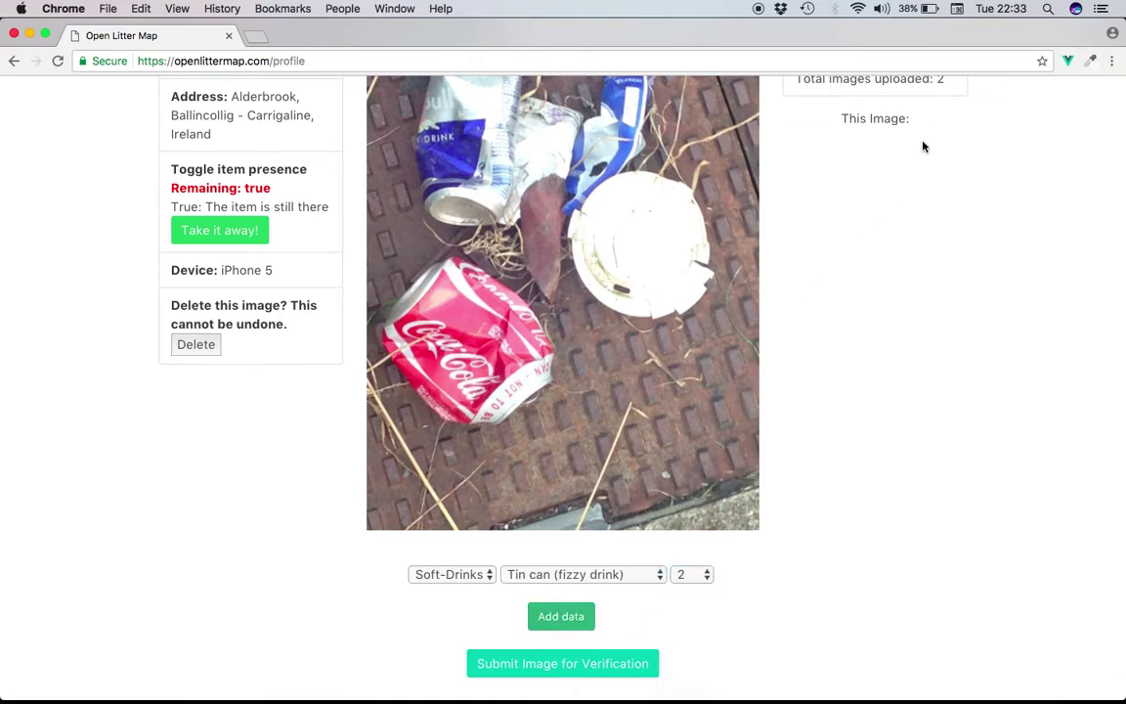
left_click(569, 624)
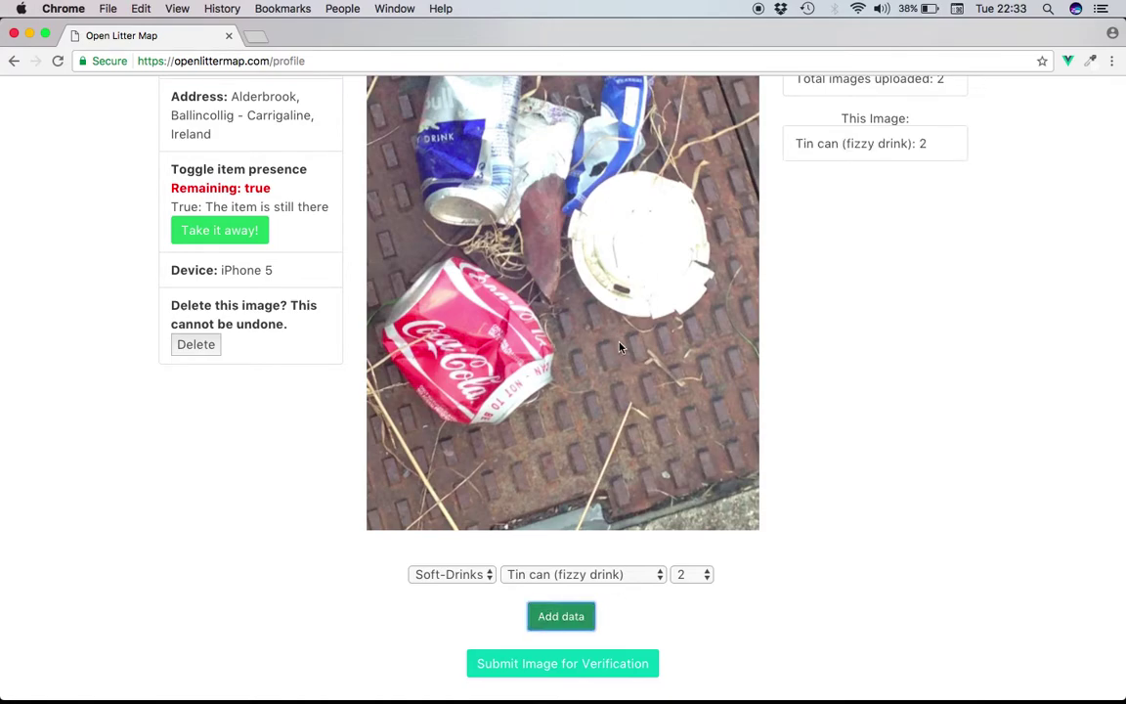
- Add a Coffee > Coffee Lids tag with quantity 1
left_click(455, 574)
left_click(448, 535)
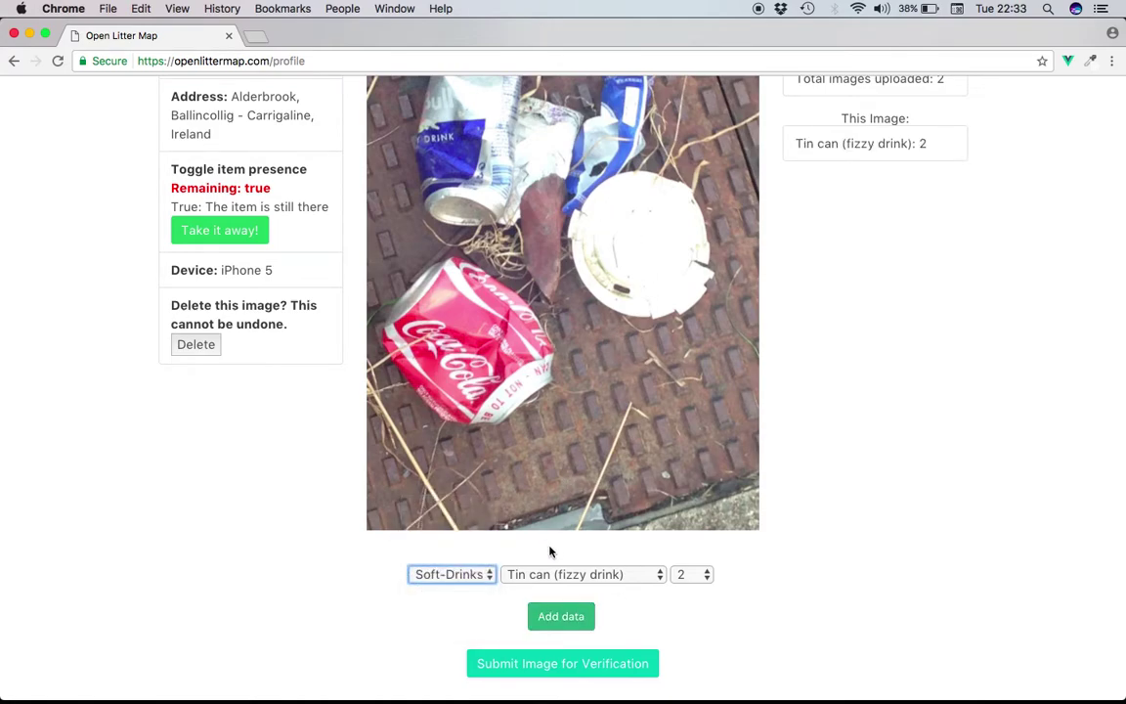
left_click(559, 575)
left_click(575, 594)
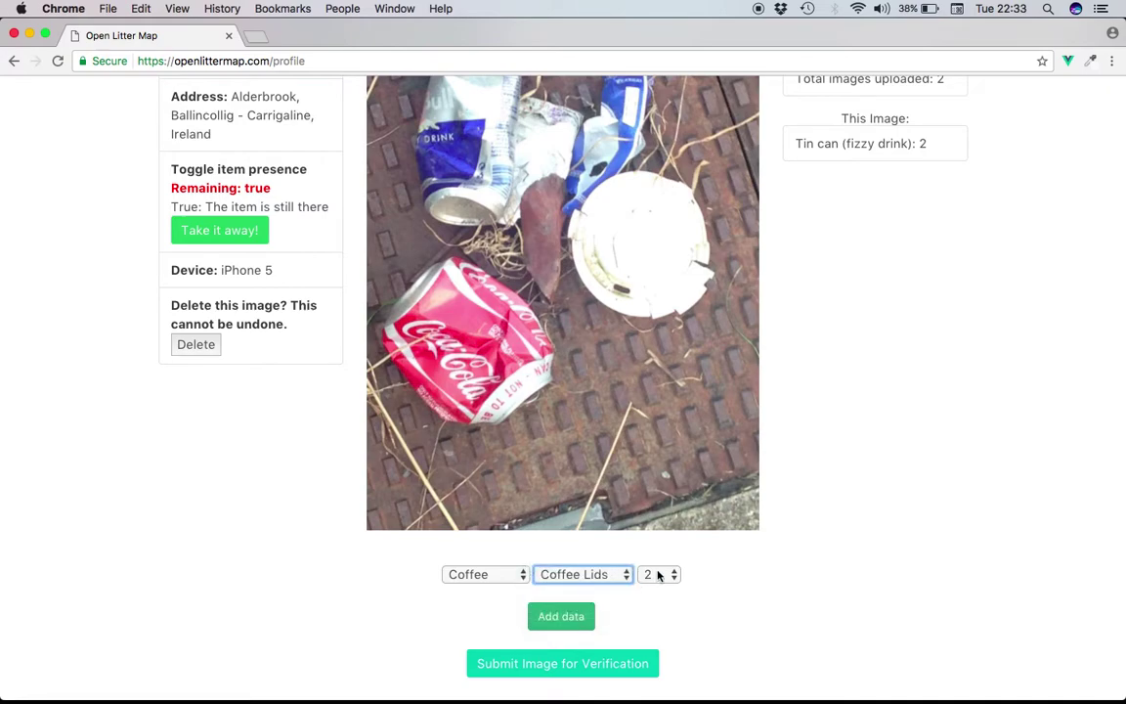
left_click(659, 575)
left_click(666, 560)
left_click(562, 617)
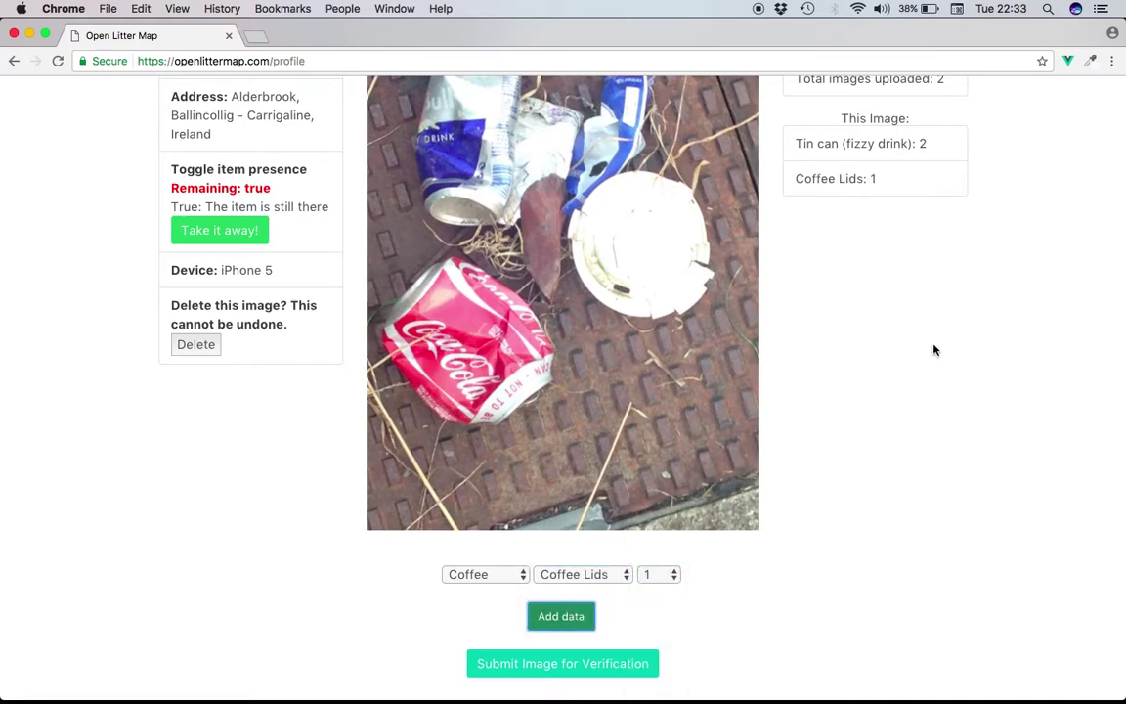
- Add a Food > Sweet Wrappers tag with quantity 2
scroll(506, 469, "down", 1)
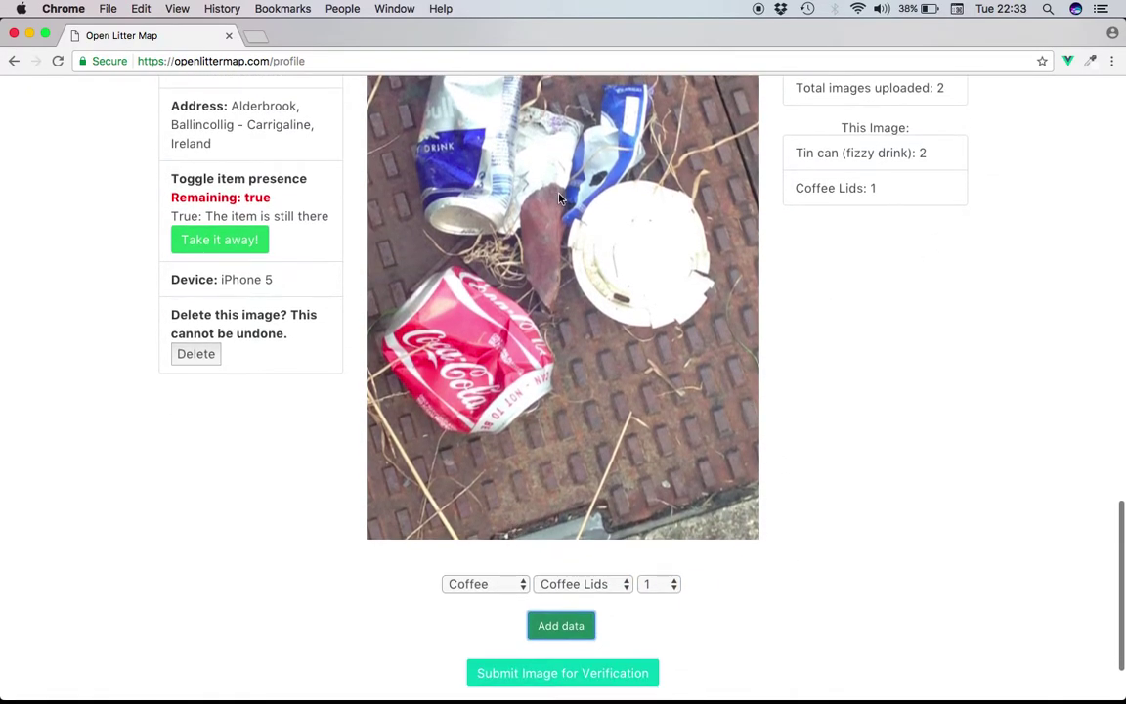
scroll(549, 153, "down", 1)
scroll(550, 152, "down", 1)
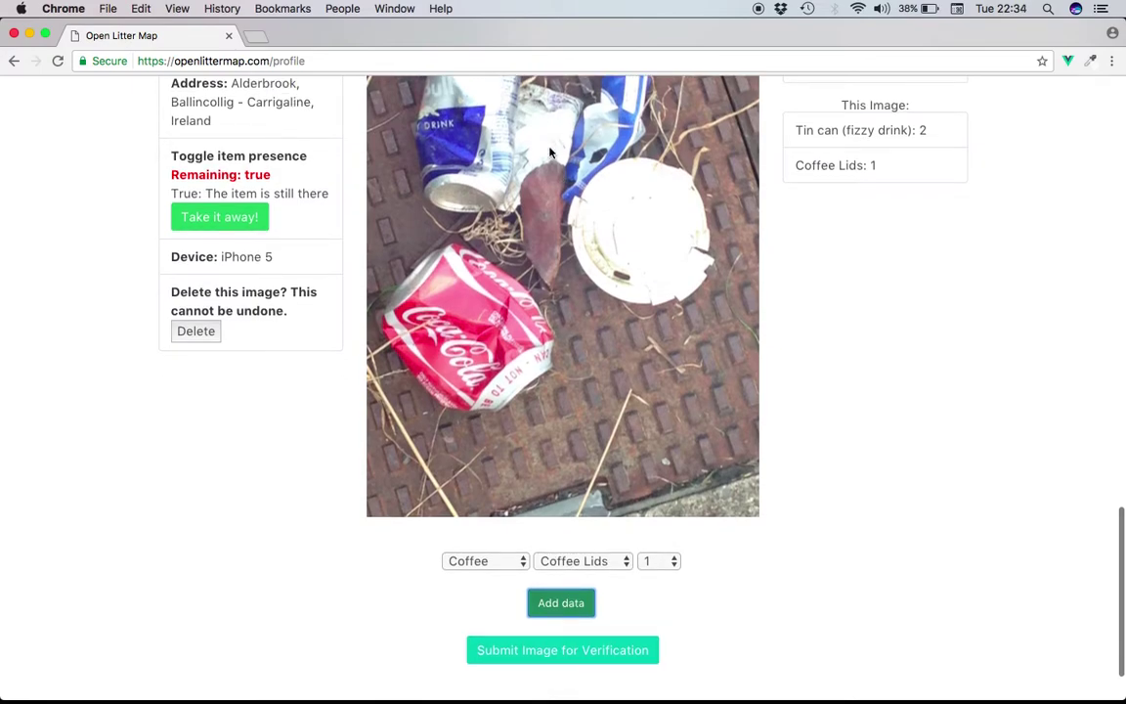
left_click(479, 562)
left_click(480, 578)
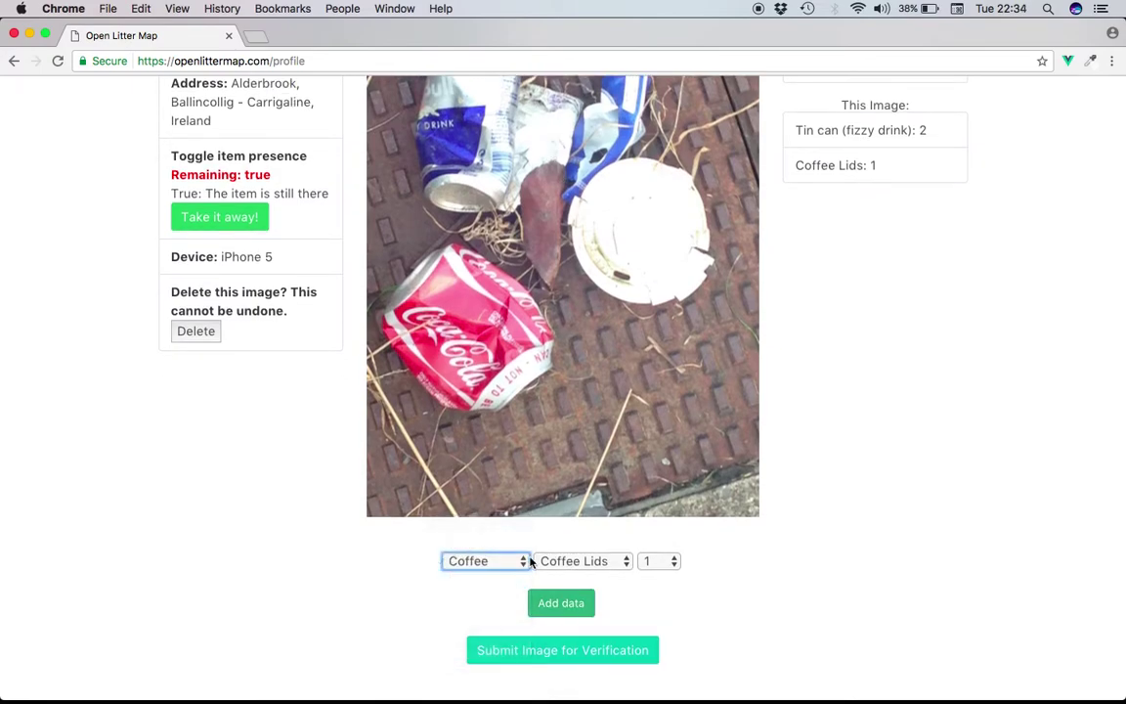
left_click(547, 562)
left_click(547, 560)
left_click(692, 559)
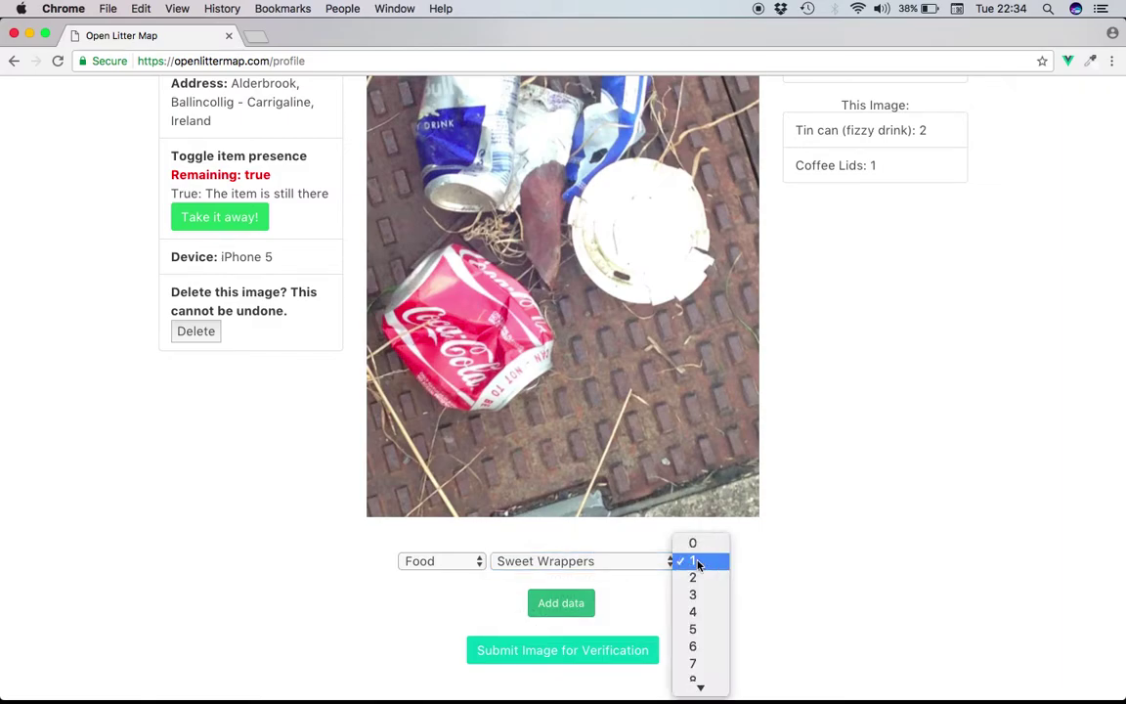
left_click(696, 579)
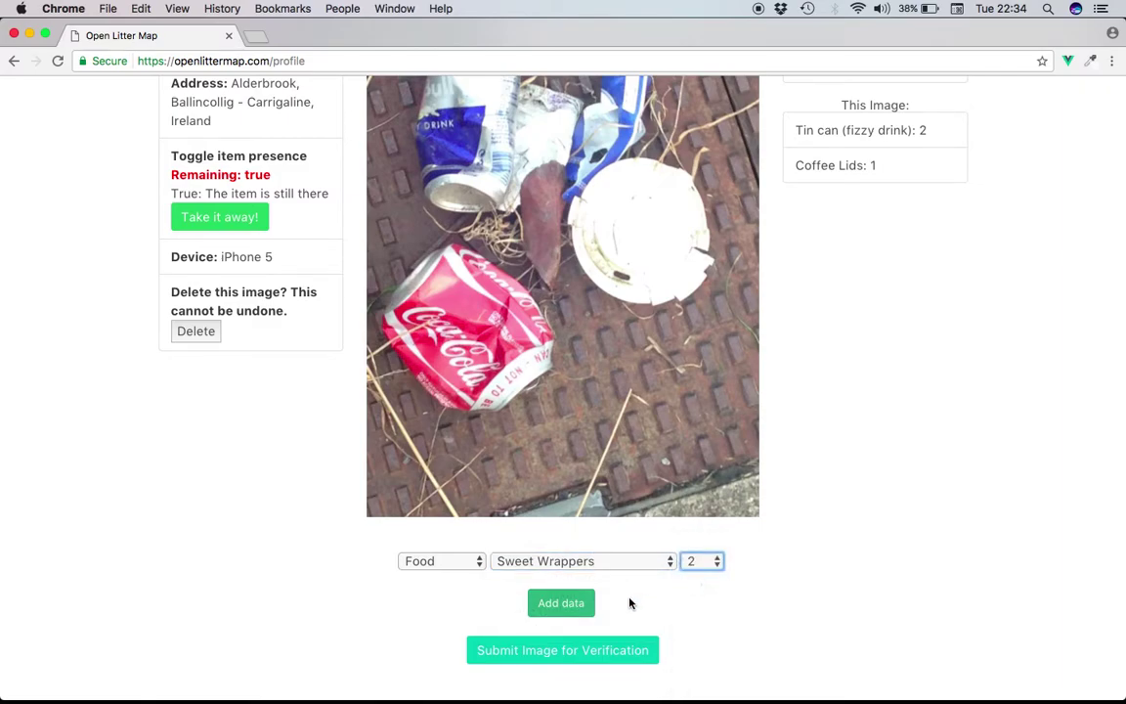
left_click(580, 605)
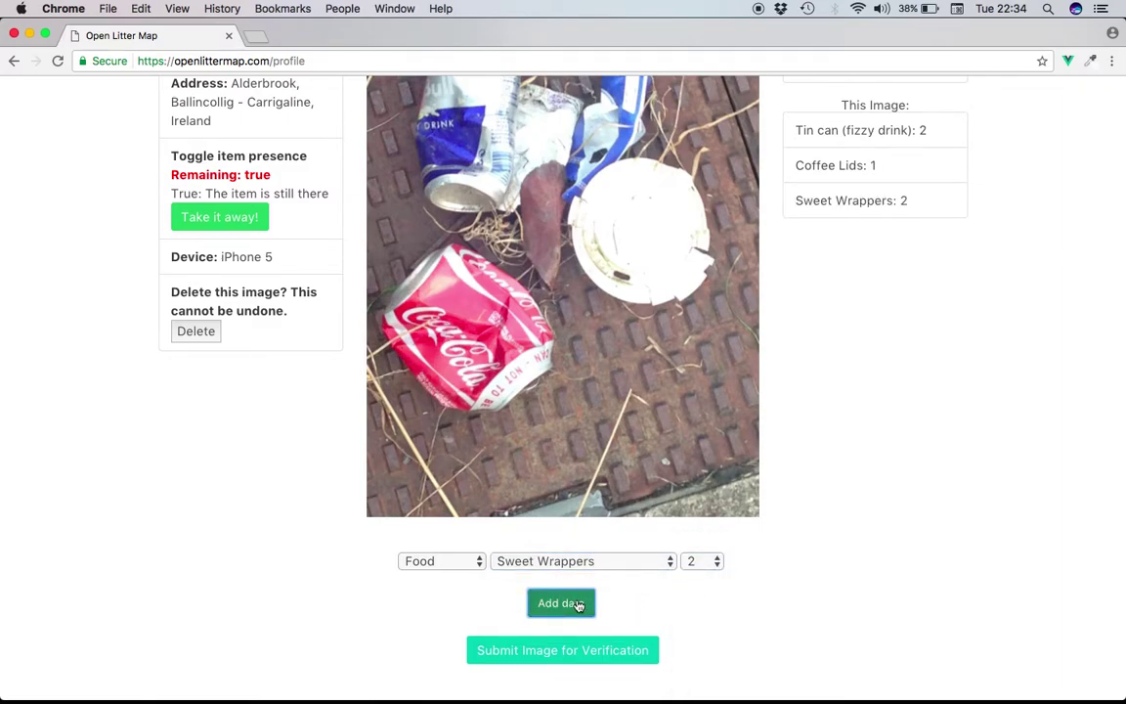
- Submit the tagged image for verification and dismiss the confirmation alert
scroll(646, 603, "up", 2)
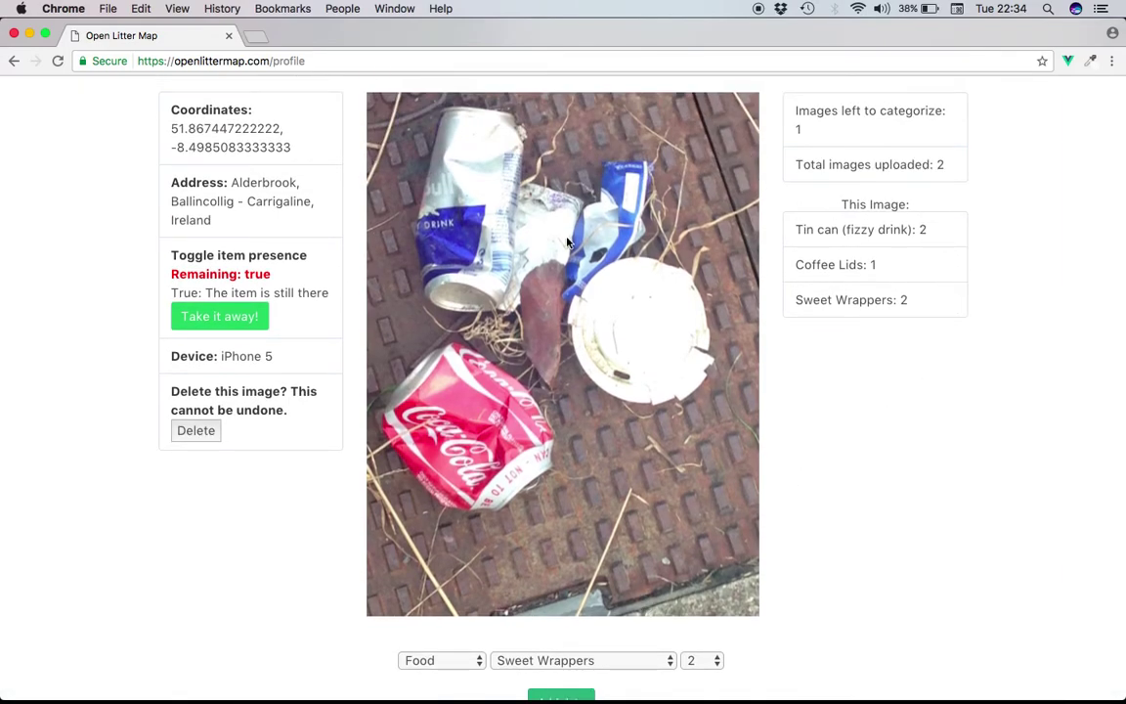
scroll(567, 243, "down", 3)
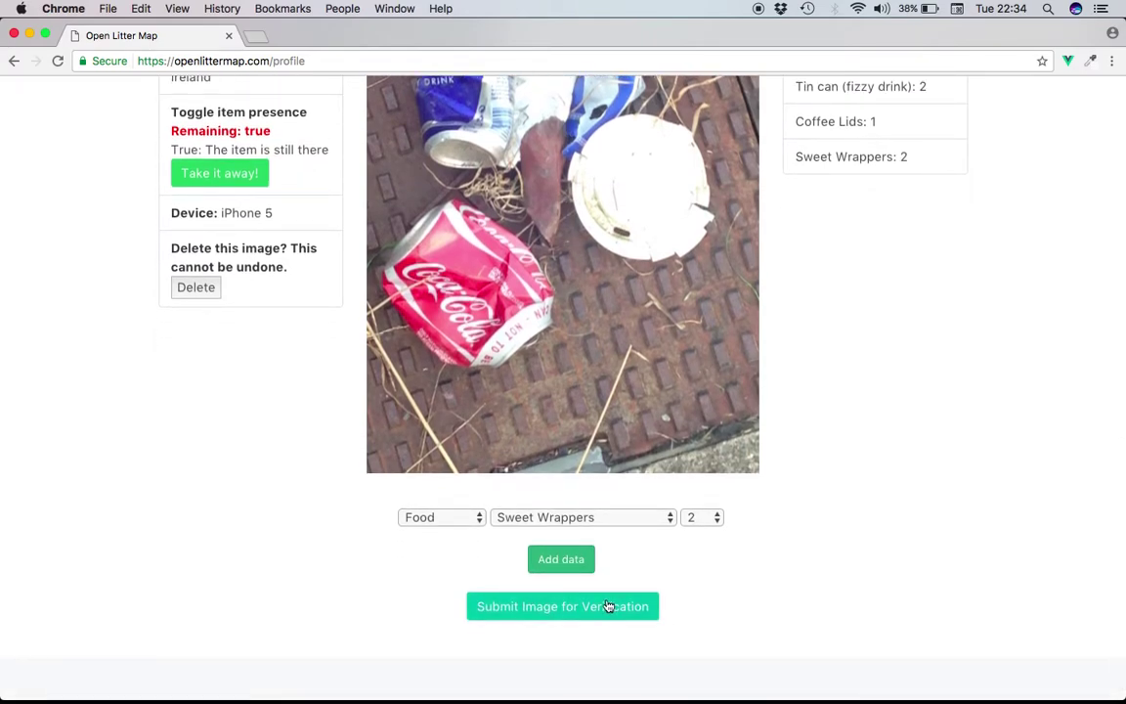
scroll(606, 611, "up", 1)
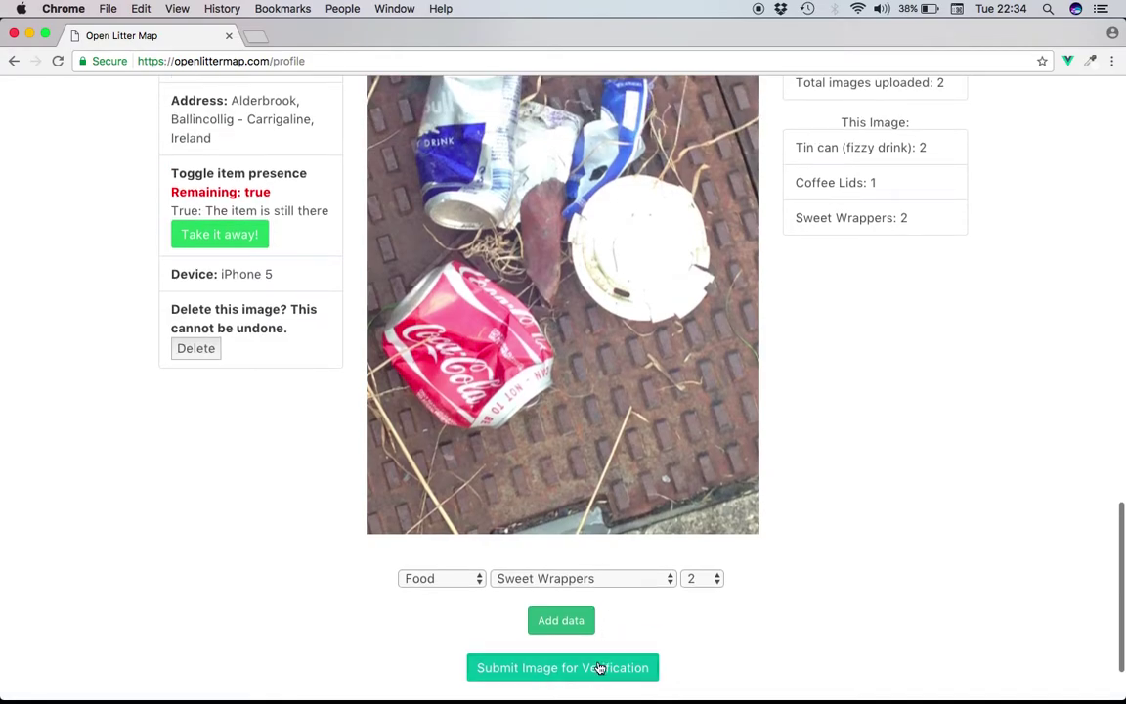
left_click(595, 666)
left_click_drag(544, 212, 601, 238)
left_click(601, 237)
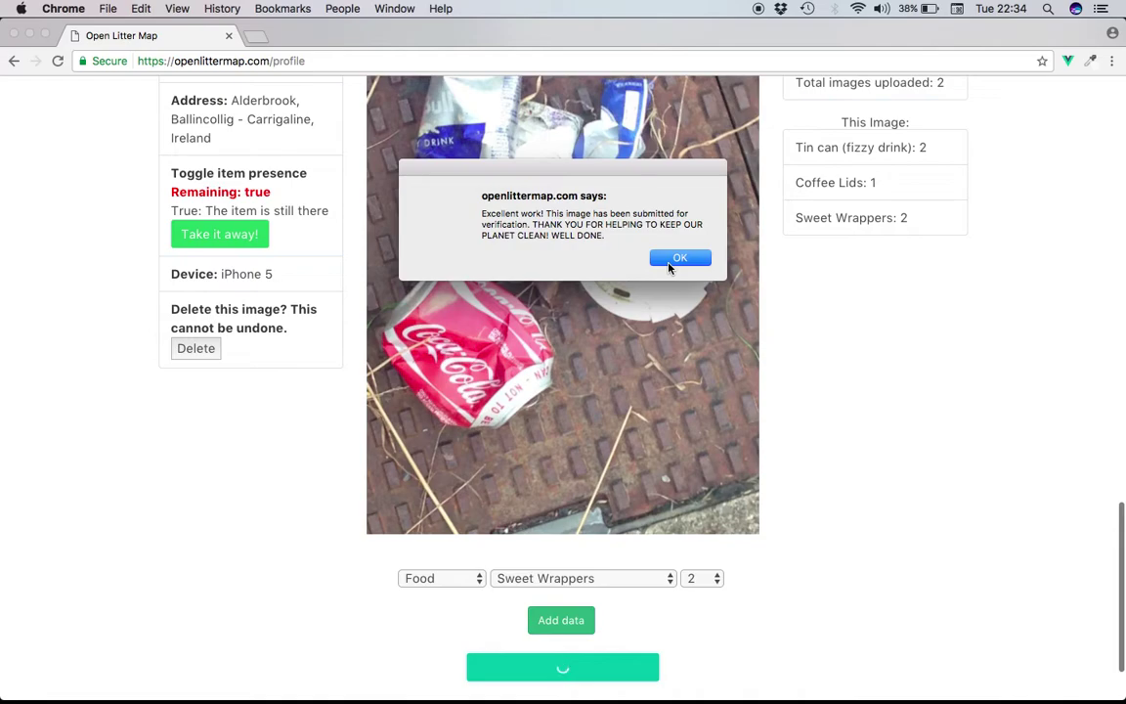
left_click(674, 258)
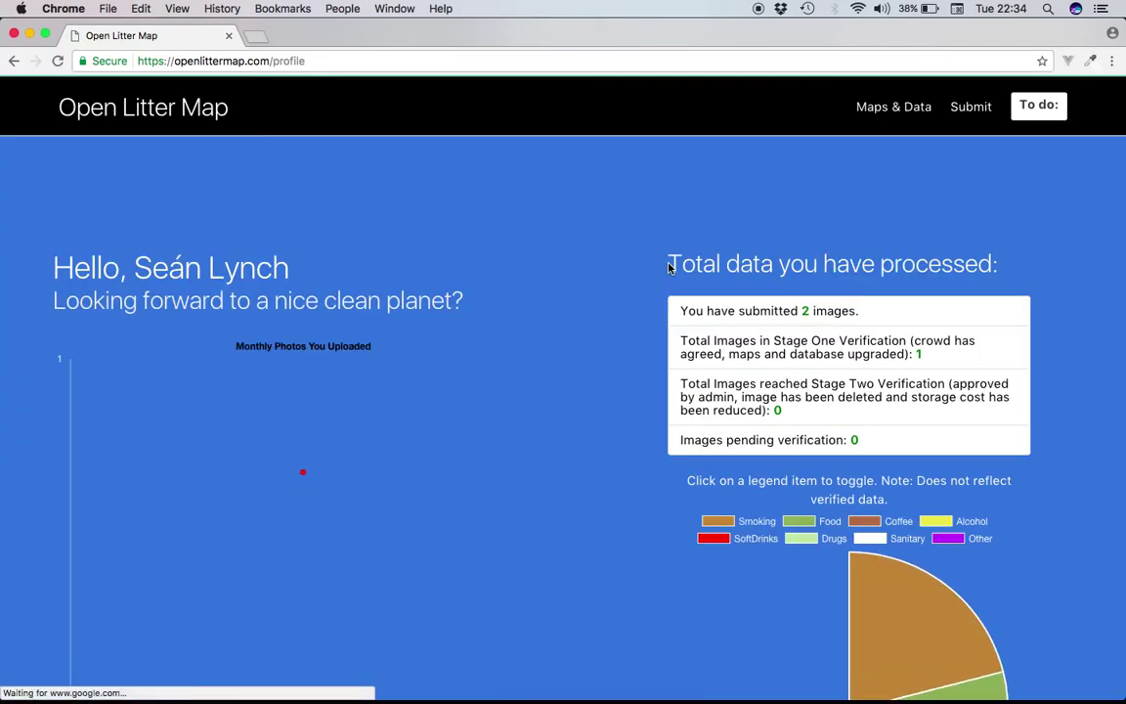
- Check the profile's 0 uploads remaining notice, then go to the verifying images page
scroll(669, 268, "down", 10)
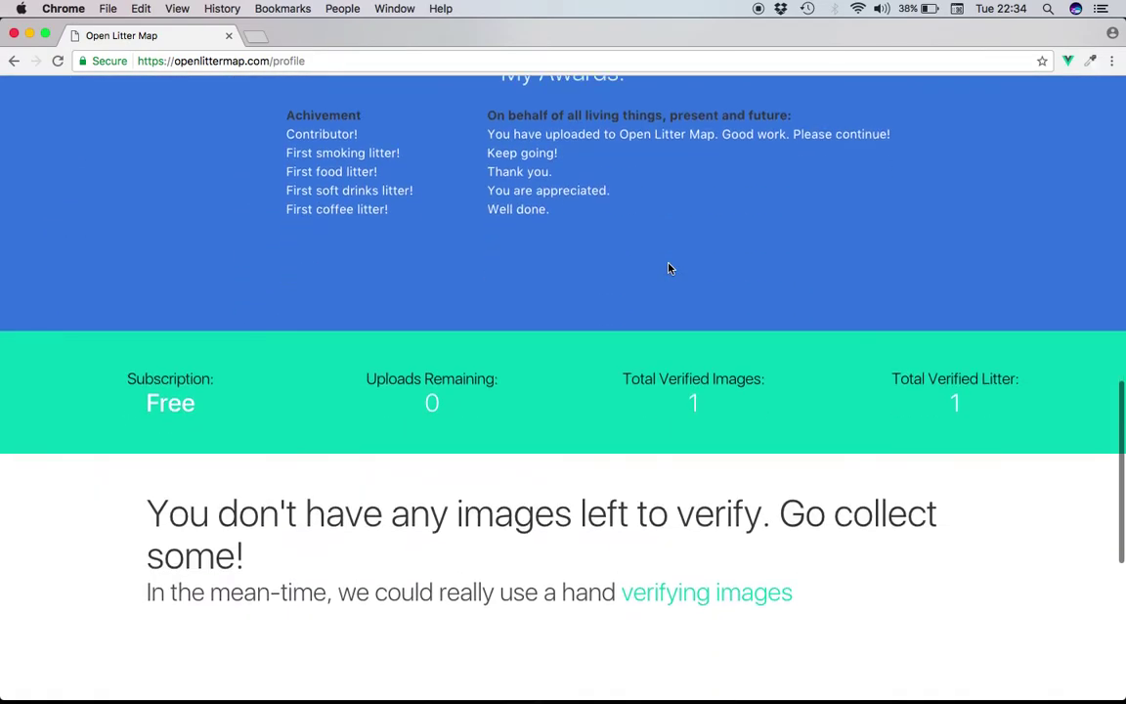
scroll(670, 268, "down", 3)
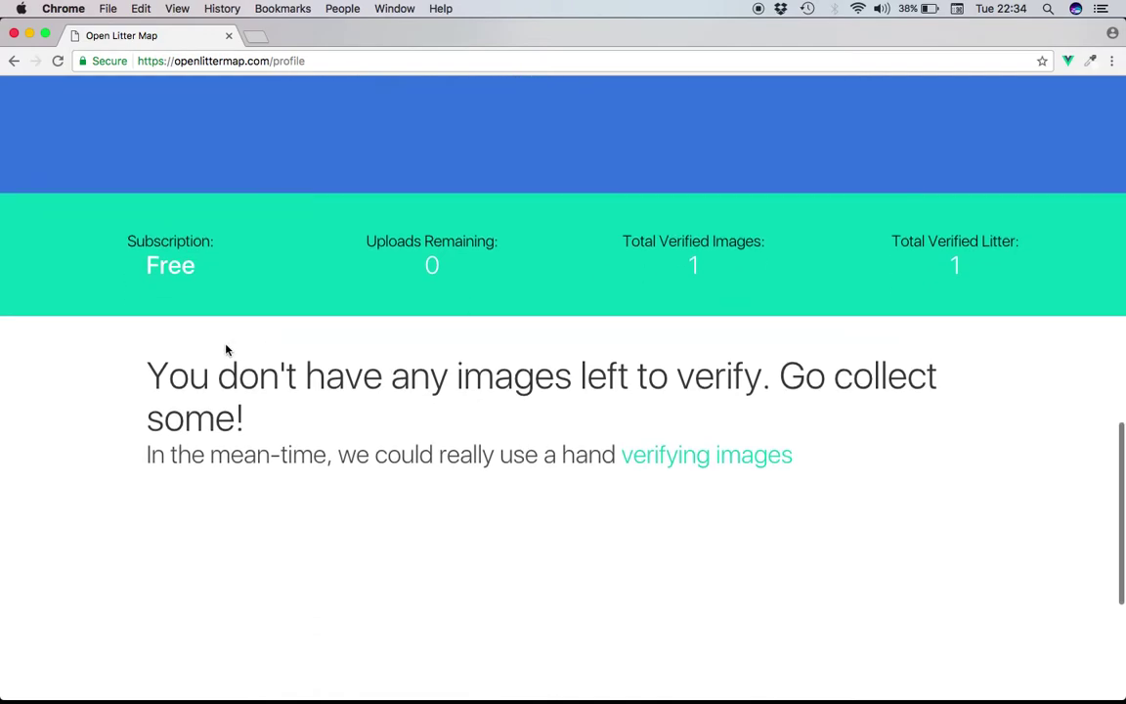
left_click_drag(152, 373, 283, 422)
left_click(289, 430)
left_click_drag(377, 279, 507, 253)
left_click(485, 289)
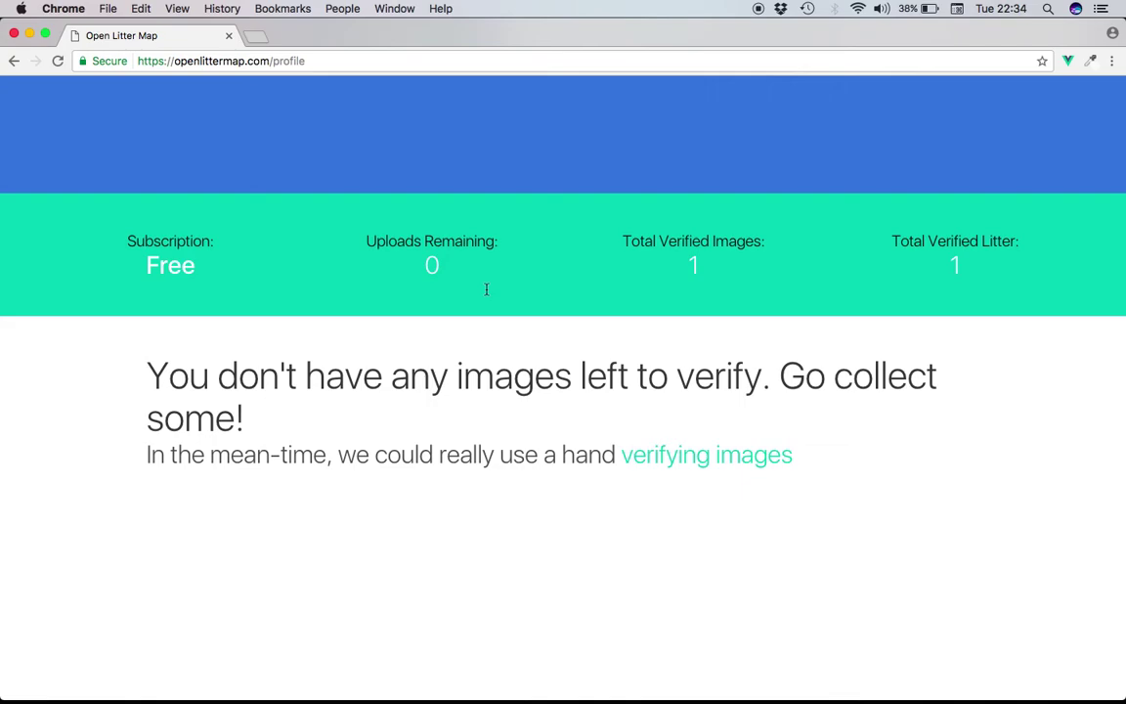
left_click(702, 471)
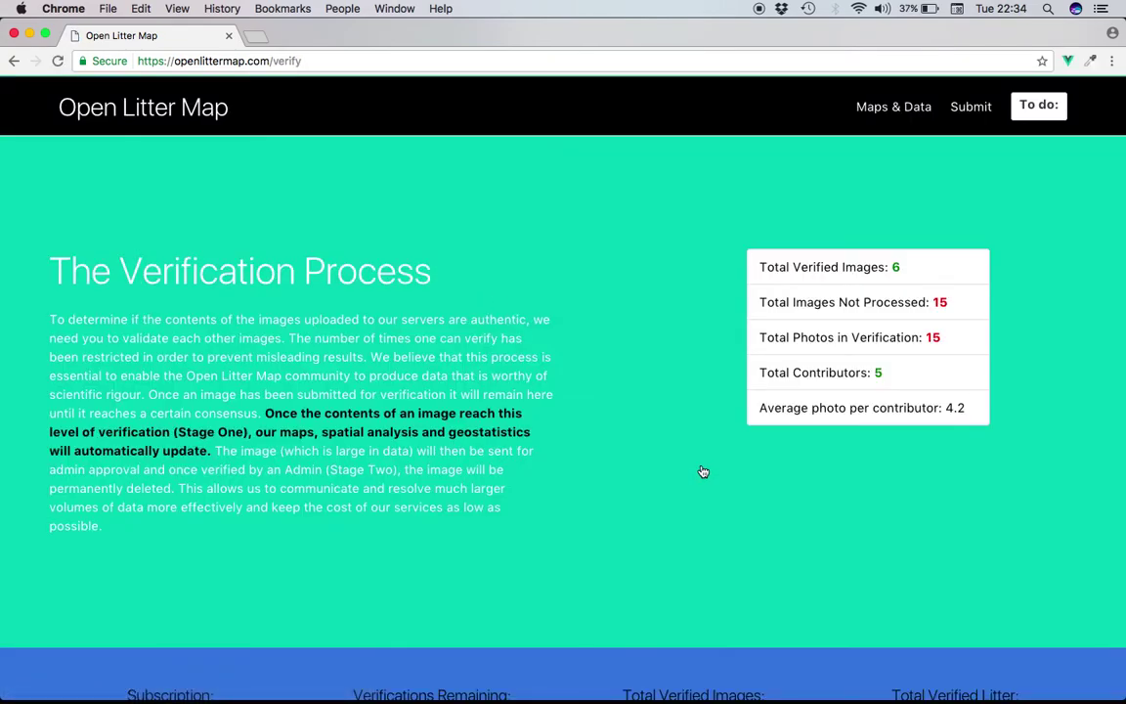
- Review image #9's uploader name and its 0.2 verification status
scroll(702, 471, "down", 5)
scroll(702, 471, "down", 2)
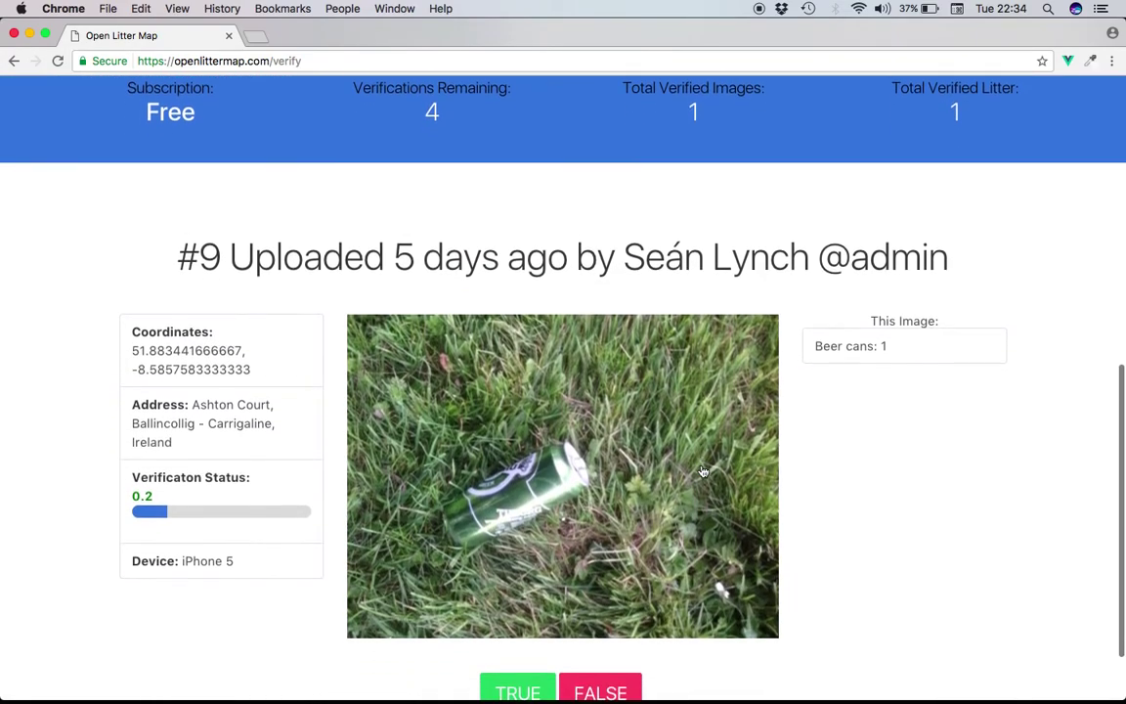
left_click_drag(626, 244, 923, 261)
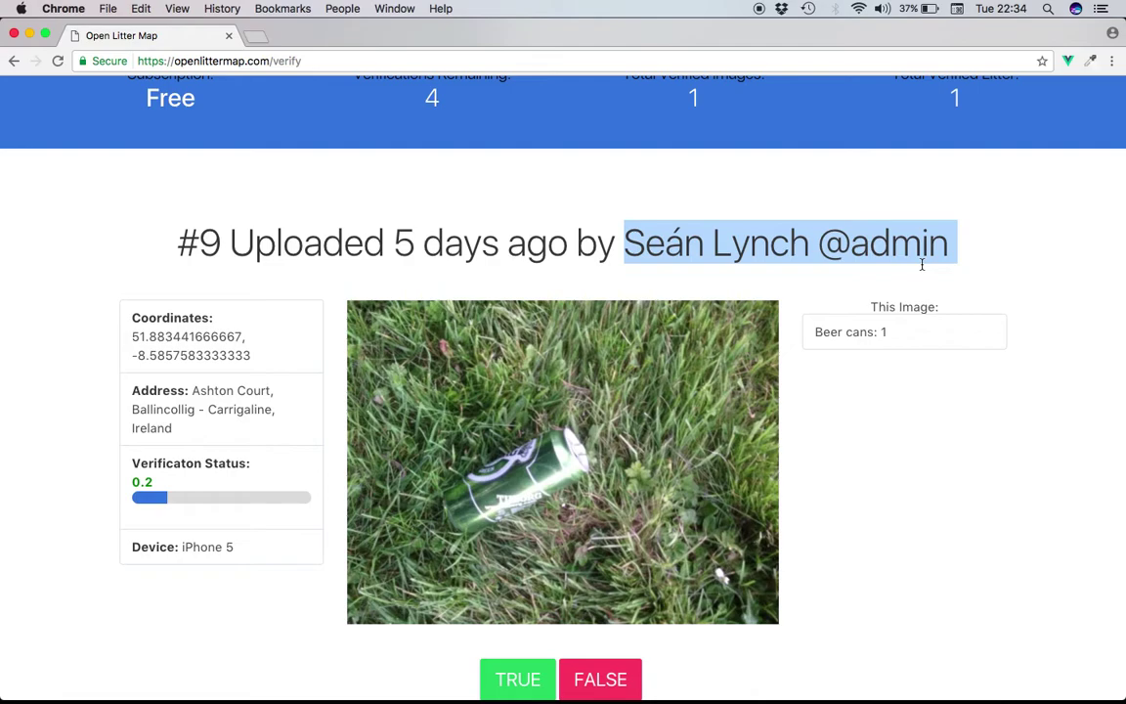
left_click(921, 264)
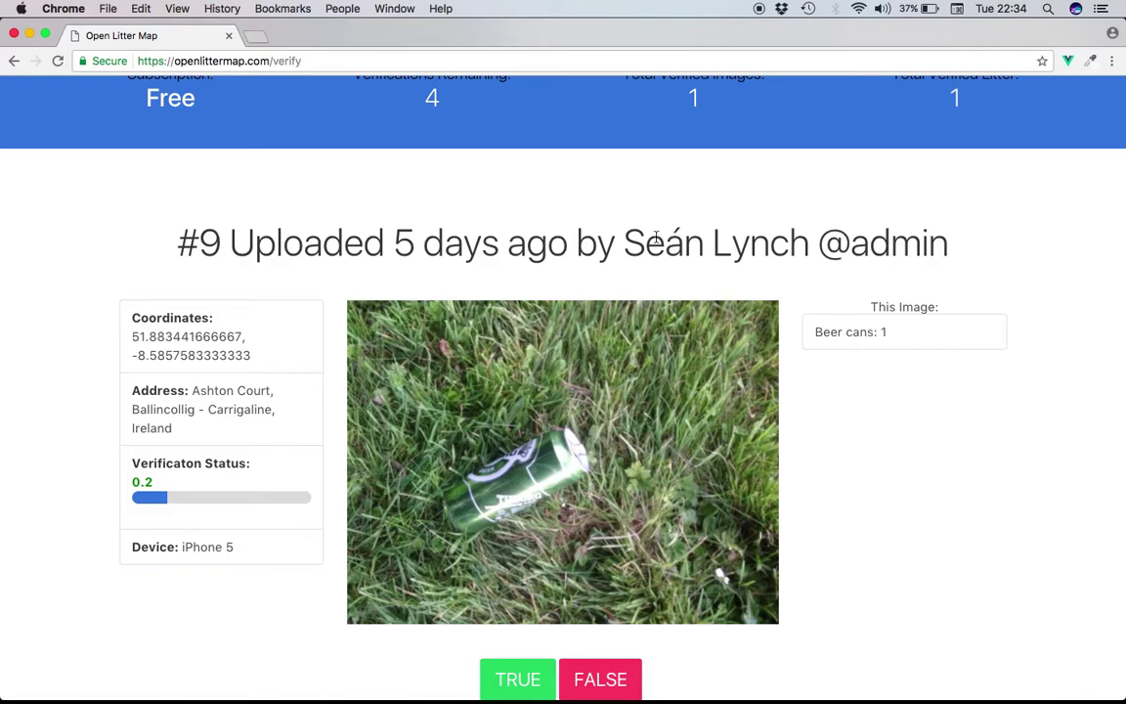
left_click_drag(629, 243, 927, 259)
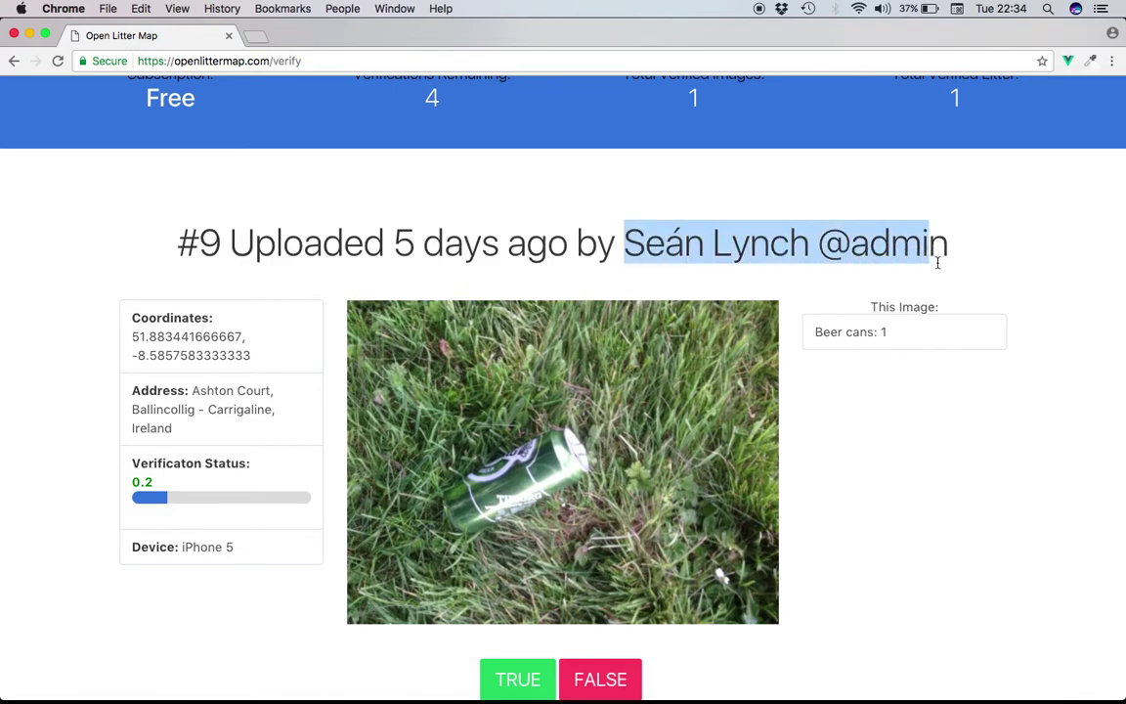
left_click(936, 262)
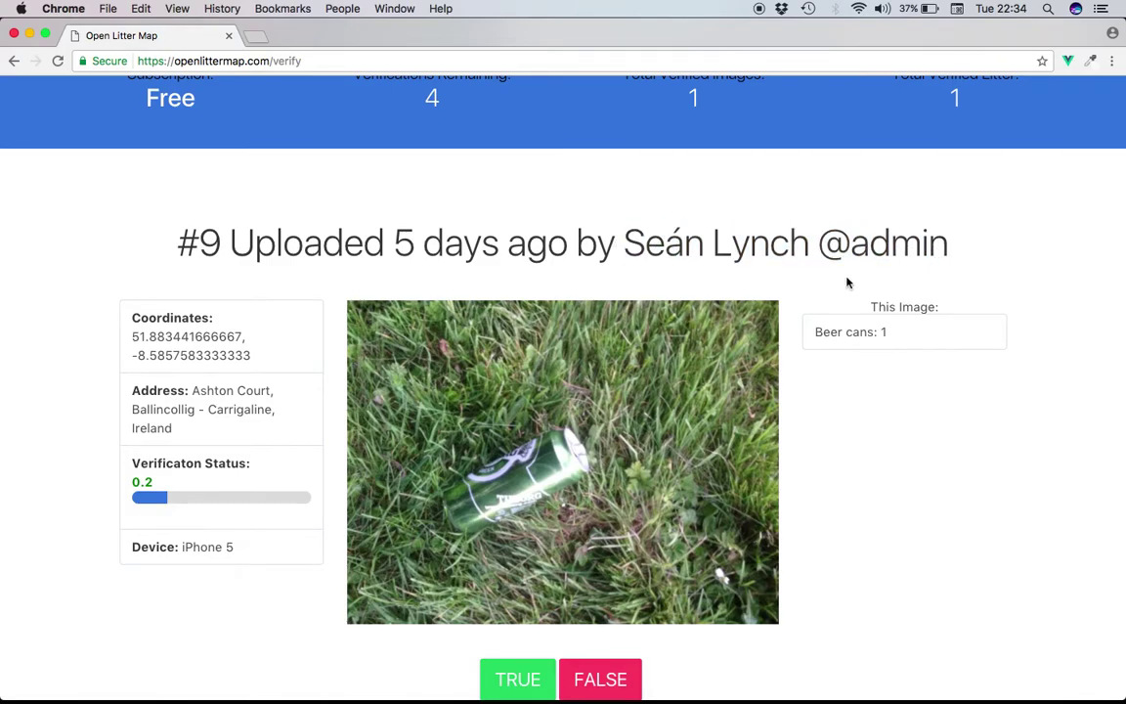
scroll(847, 283, "down", 3)
left_click_drag(132, 393, 156, 409)
left_click(140, 413)
left_click(151, 409)
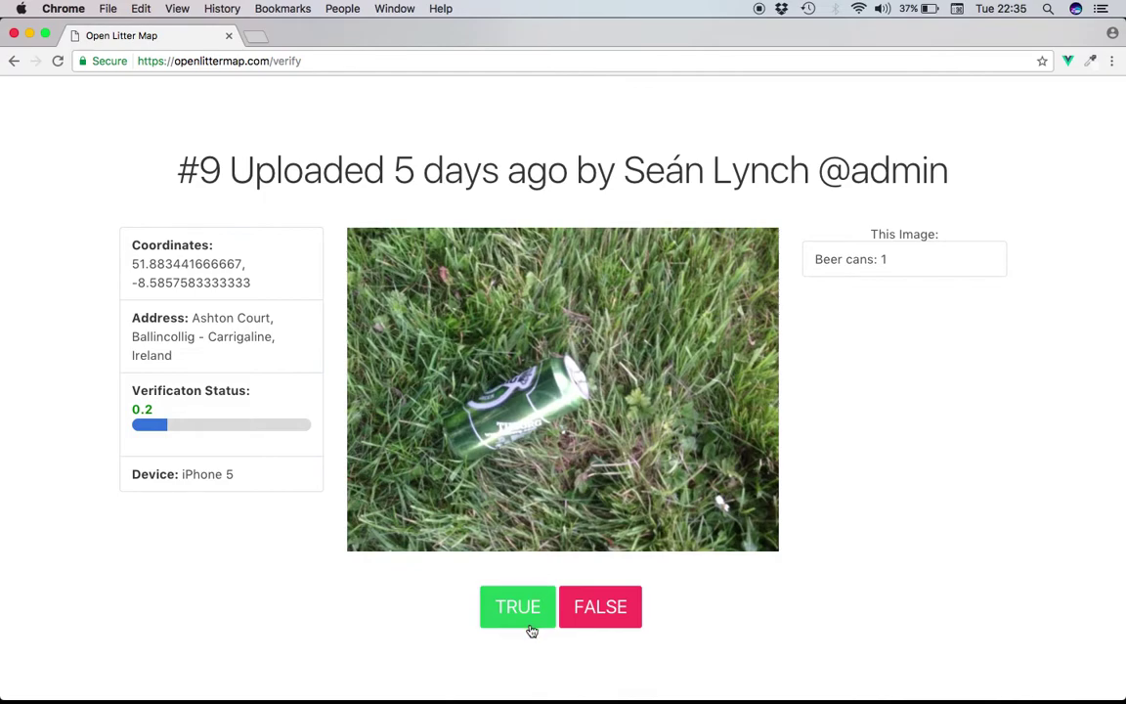
- Mark image #9 (Beer cans: 1) as correctly tagged and dismiss the update confirmation
left_click_drag(813, 259, 900, 257)
left_click(900, 257)
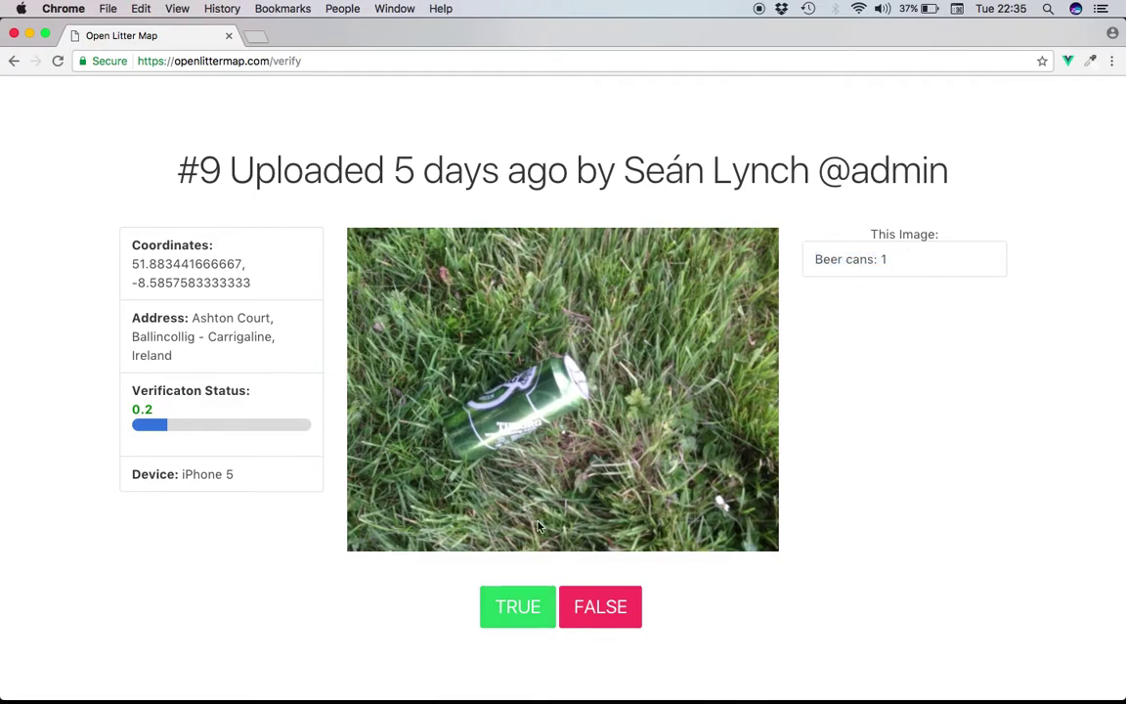
left_click(518, 608)
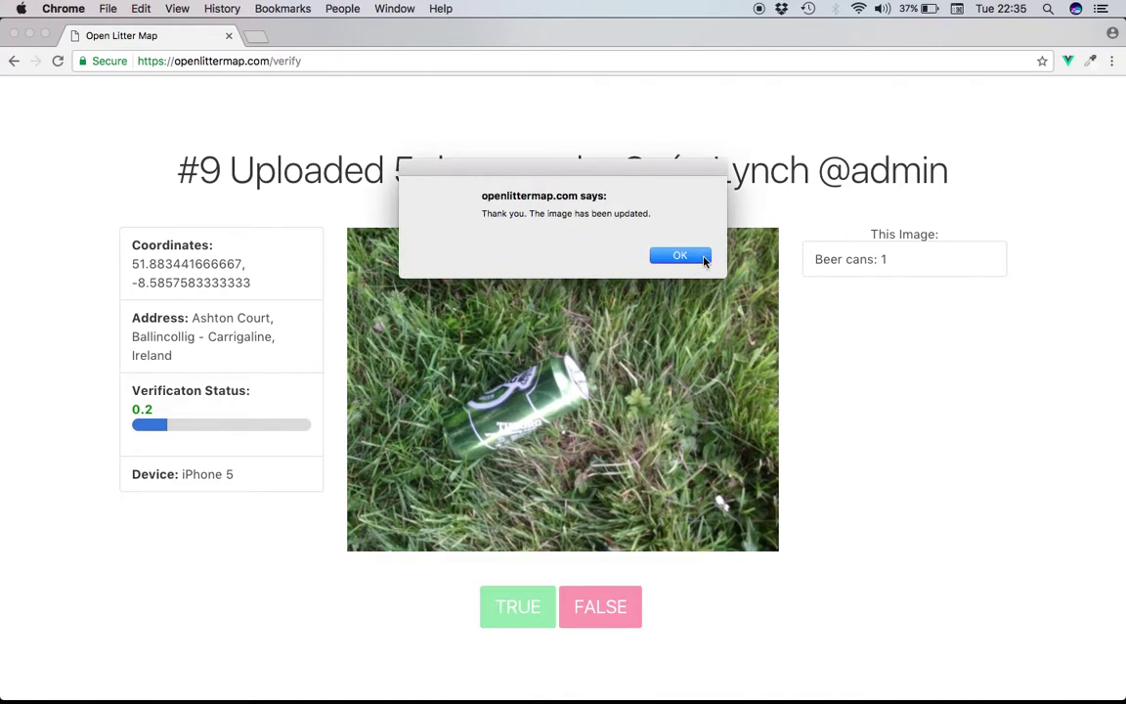
left_click(696, 258)
- Confirm soft drink image #24 (Soft Drink (other): 1) and beer can image #9 as correctly tagged
scroll(701, 262, "down", 10)
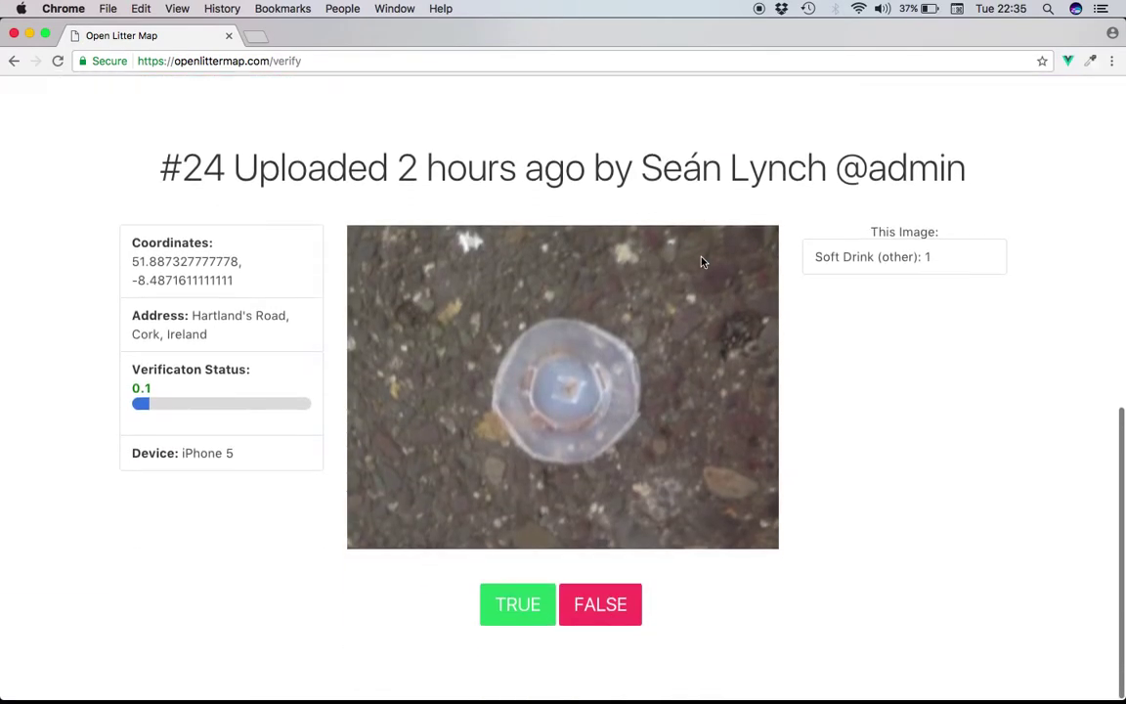
left_click_drag(814, 259, 958, 261)
left_click(513, 606)
left_click(697, 260)
scroll(540, 314, "down", 10)
left_click(515, 605)
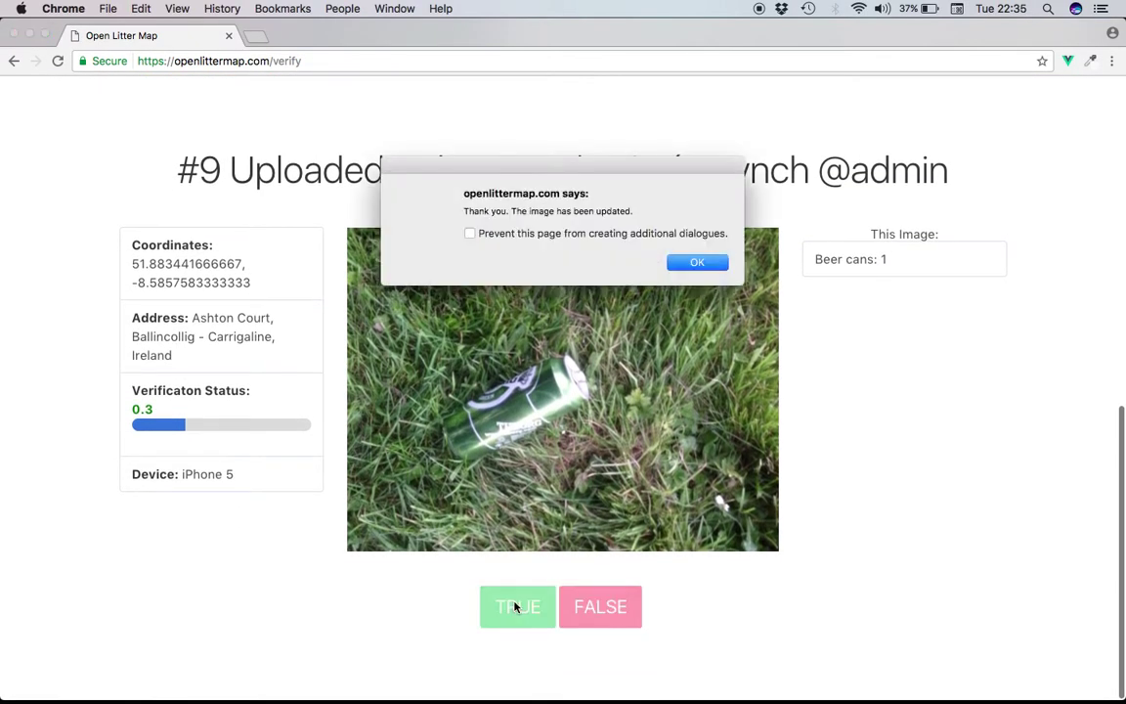
key("Return")
- Confirm the soft drink image as correct once more and dismiss the update alert
scroll(636, 383, "down", 10)
scroll(587, 333, "up", 3)
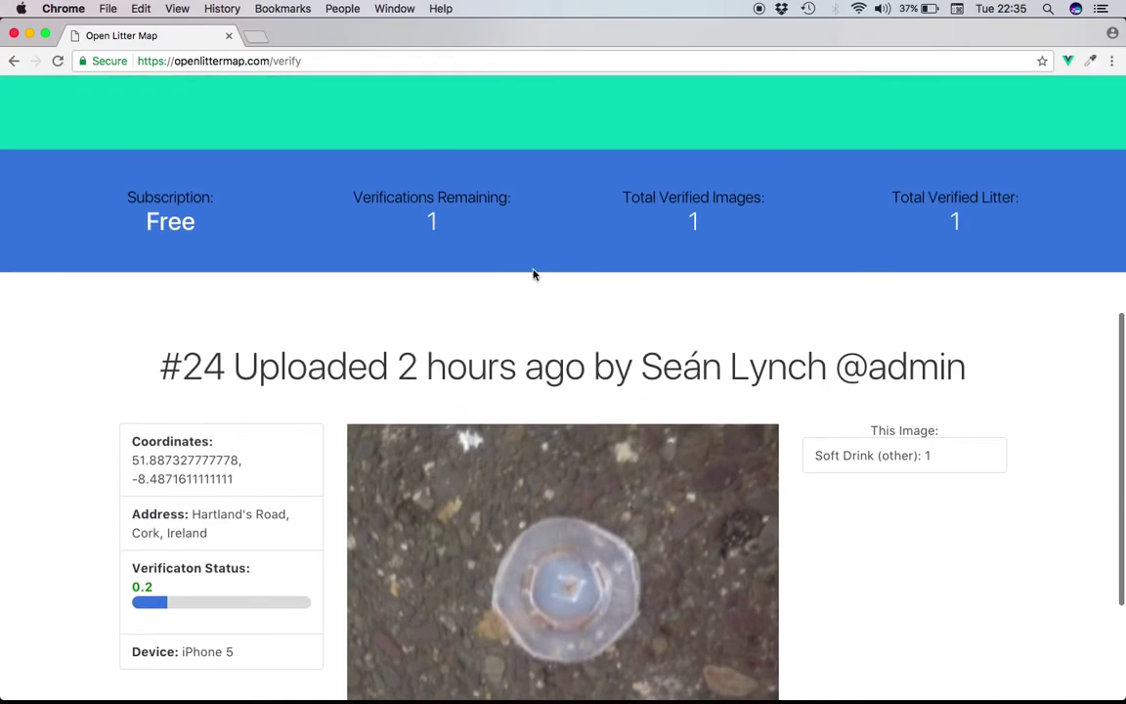
left_click_drag(355, 199, 468, 221)
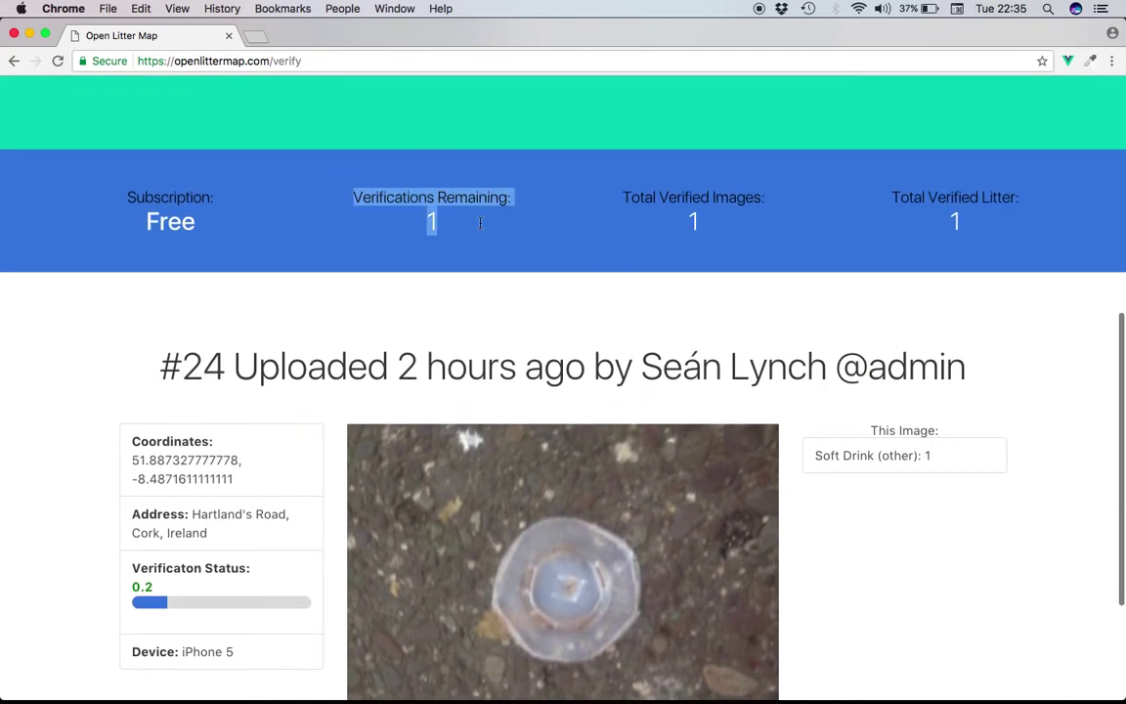
scroll(531, 594, "down", 3)
left_click(531, 593)
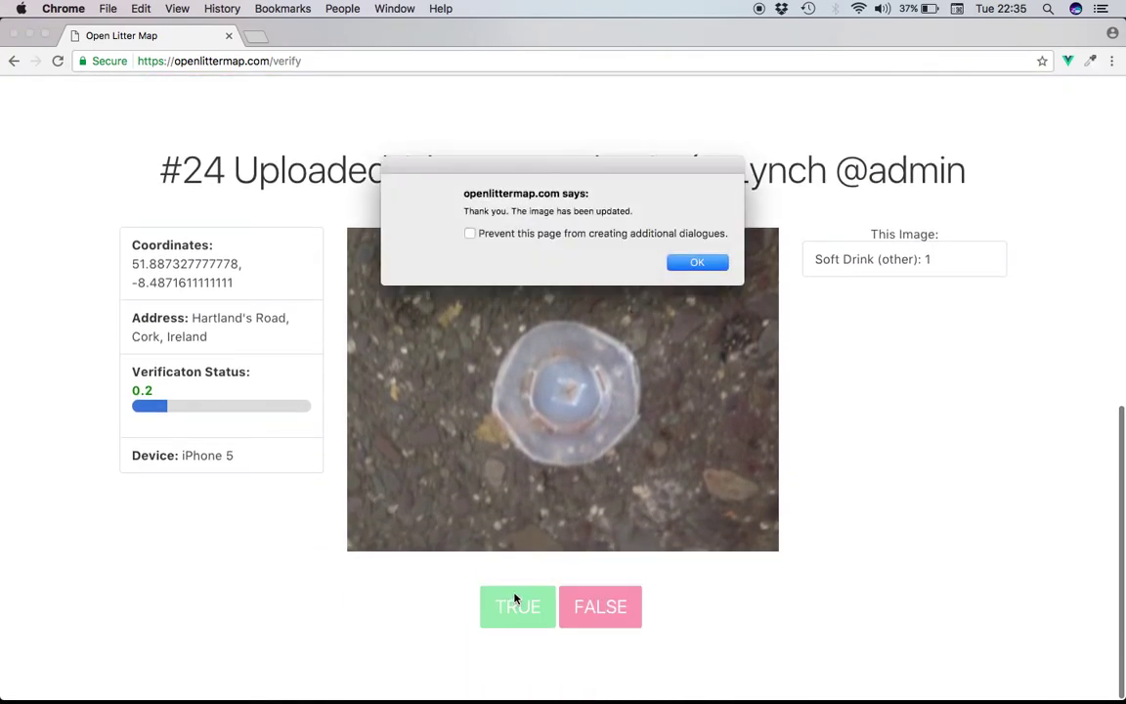
left_click(698, 260)
- Check that the Verify page reports 0 verifications remaining
scroll(701, 268, "down", 7)
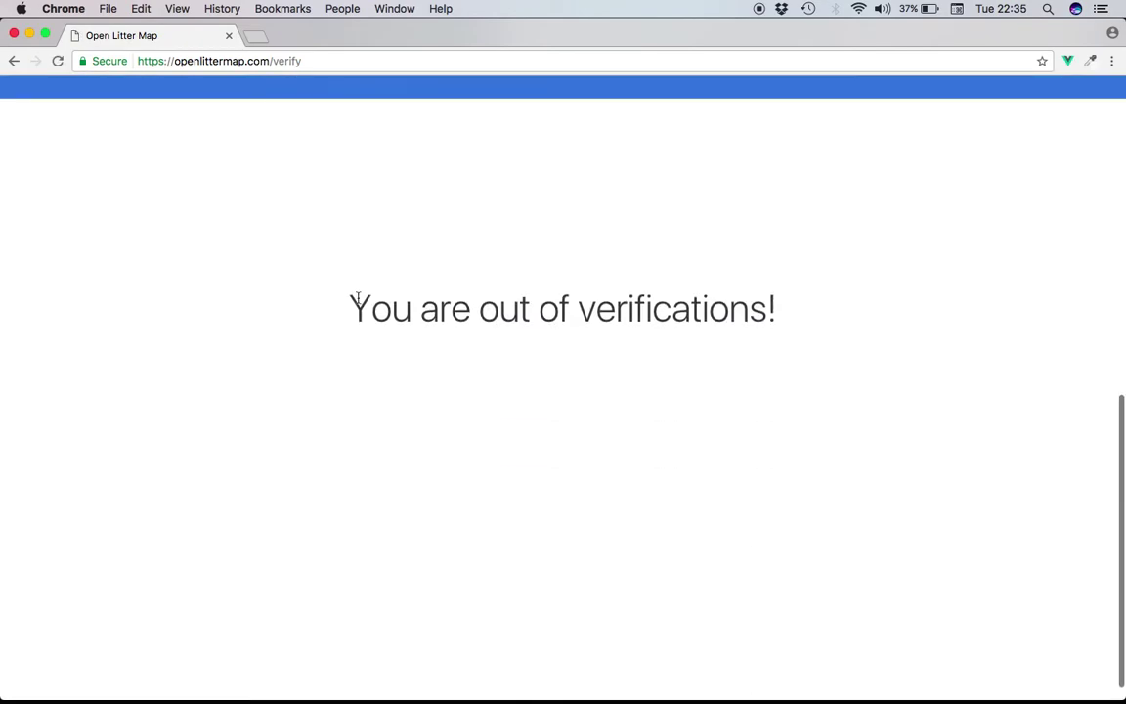
left_click_drag(357, 303, 865, 304)
scroll(626, 394, "up", 3)
left_click_drag(350, 280, 477, 330)
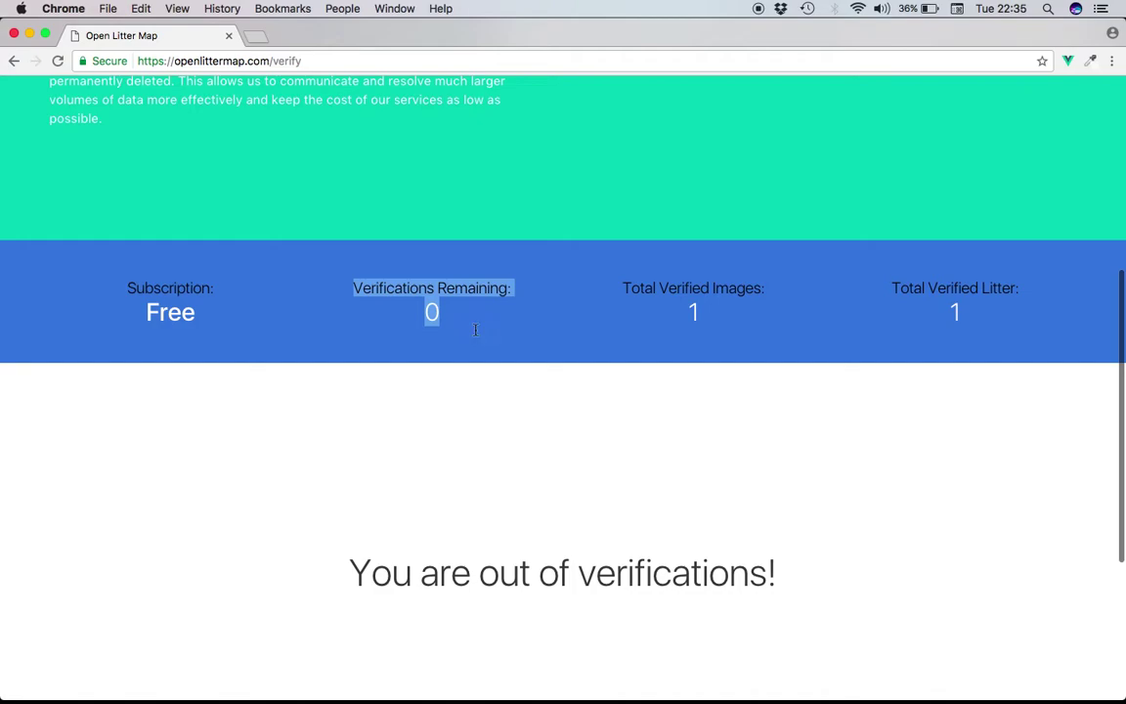
left_click(475, 332)
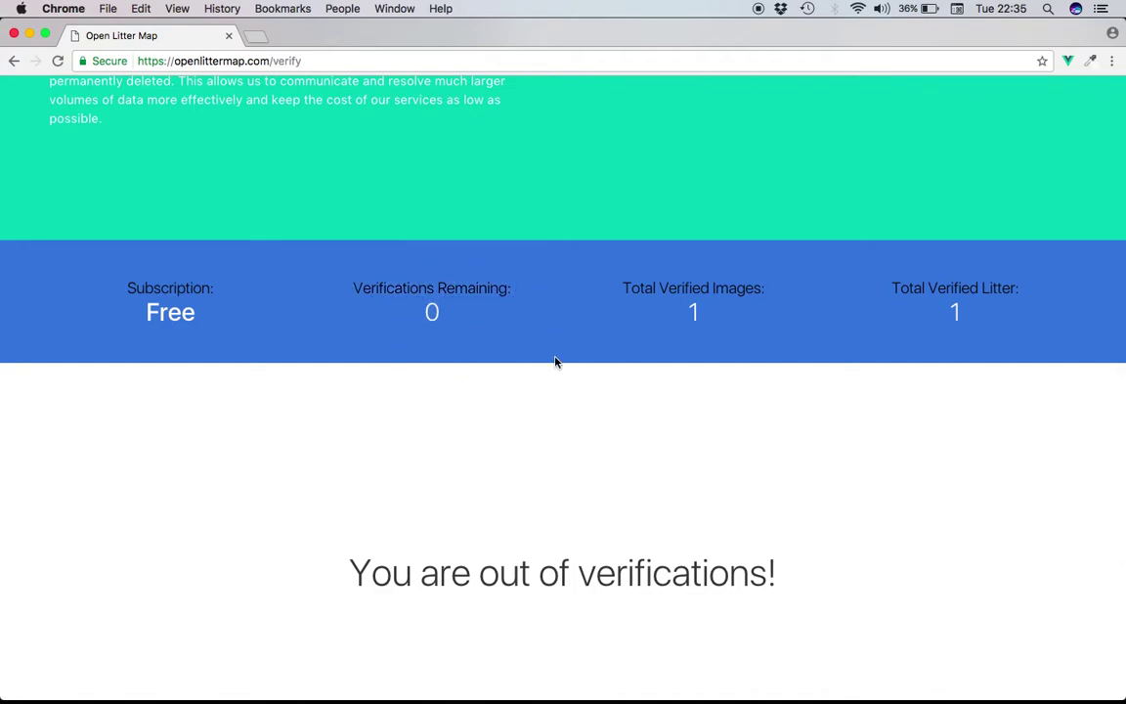
scroll(554, 362, "up", 5)
- Go through the Personal Details, My Account and My Payments settings pages, ending on Privacy
left_click(1044, 110)
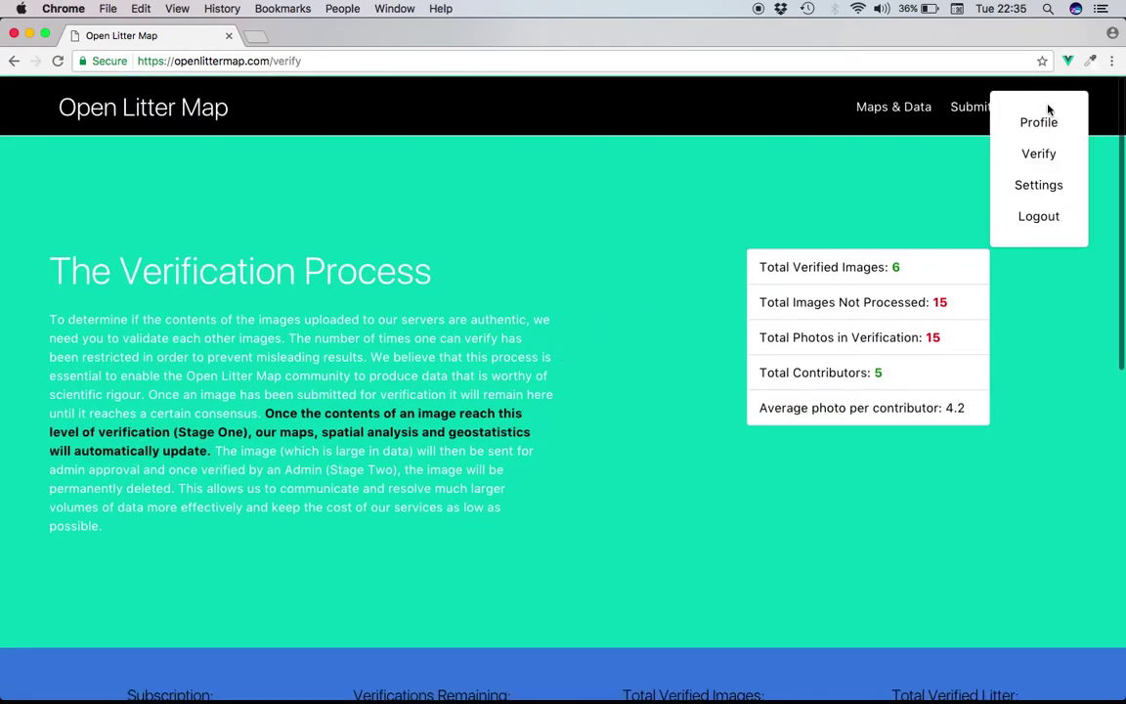
left_click(1029, 183)
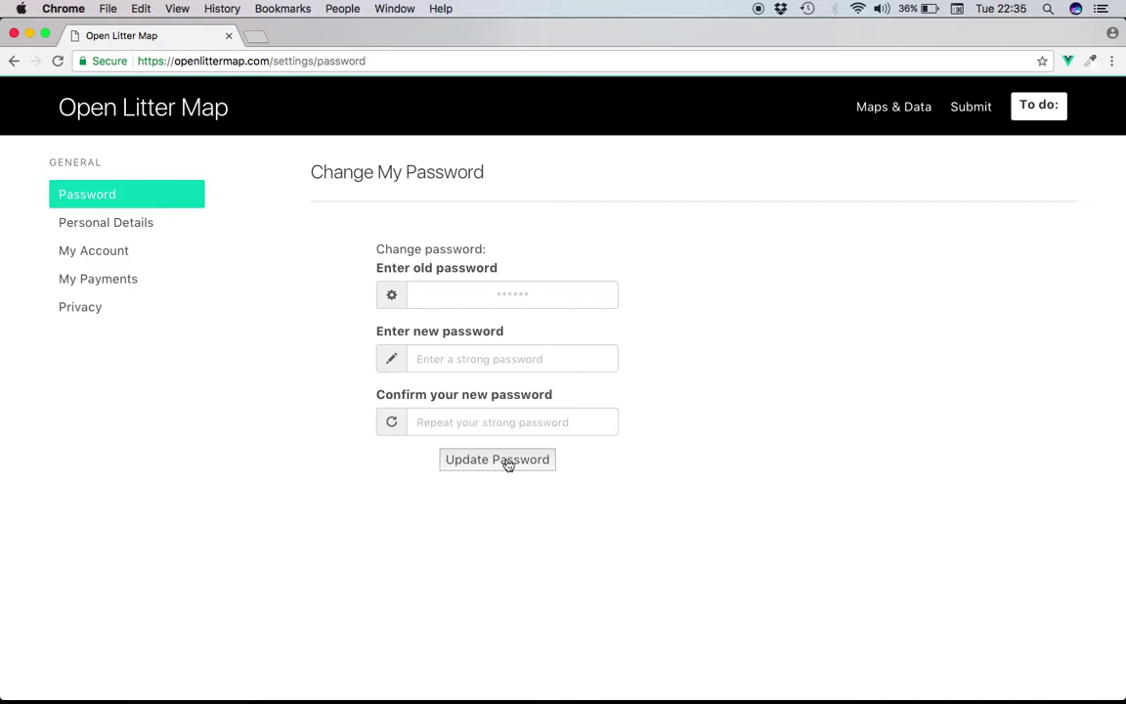
left_click(90, 229)
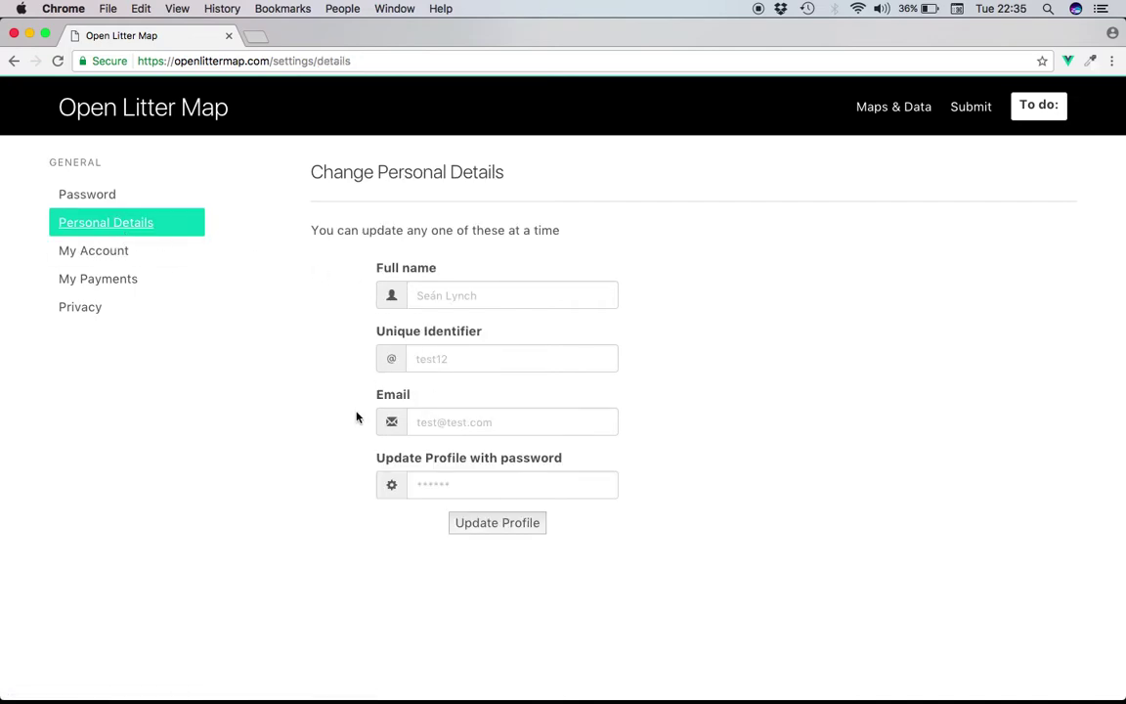
left_click(103, 254)
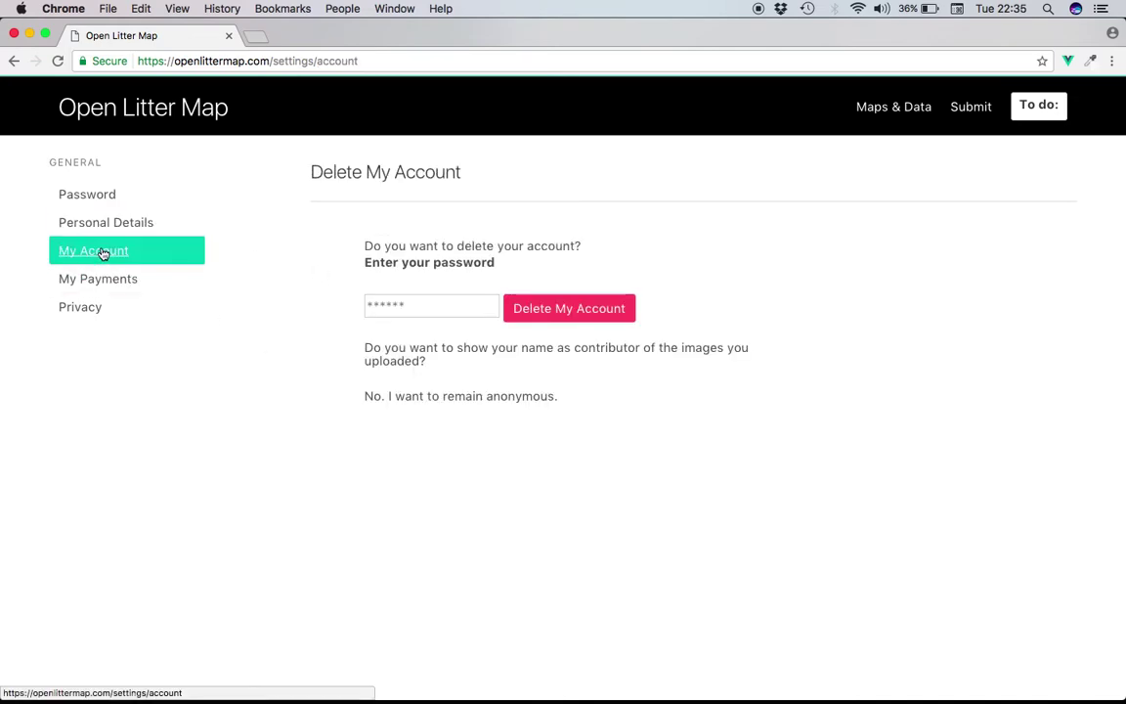
left_click_drag(528, 359, 322, 356)
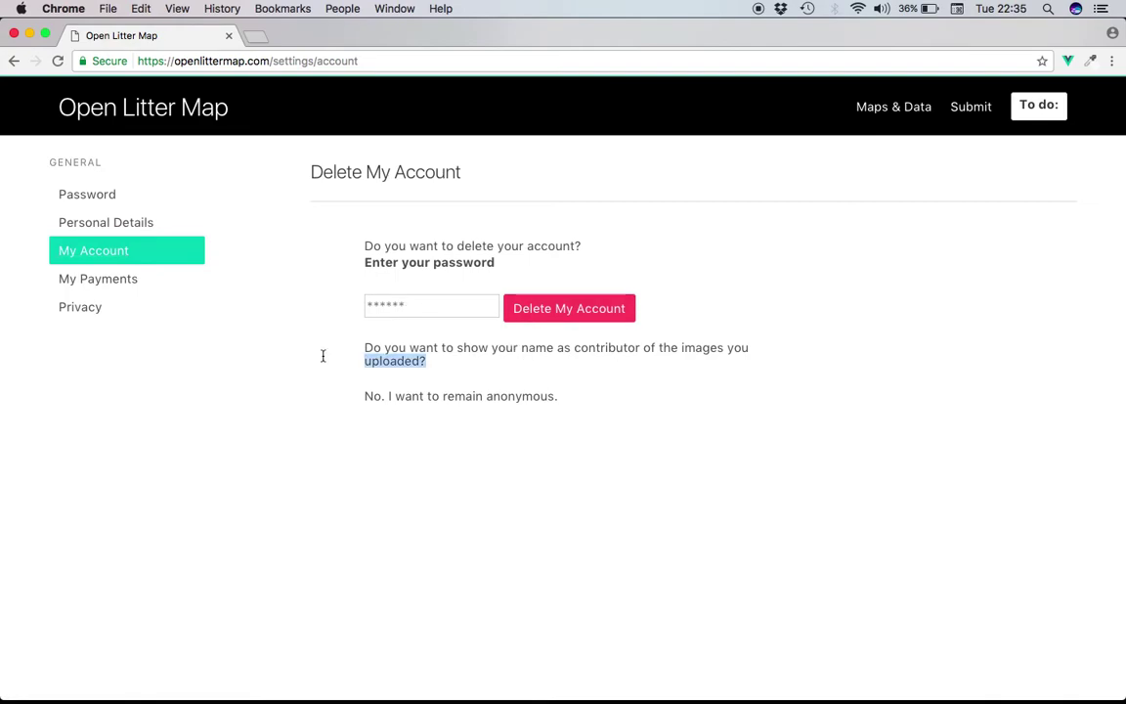
left_click(118, 281)
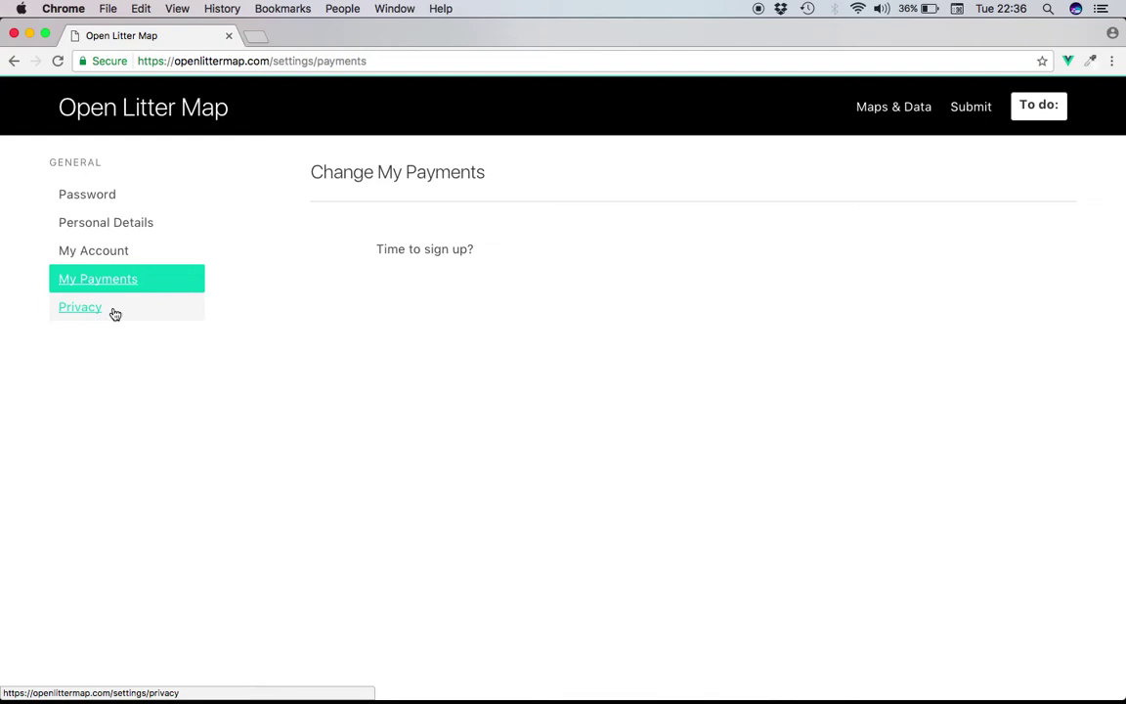
left_click(113, 311)
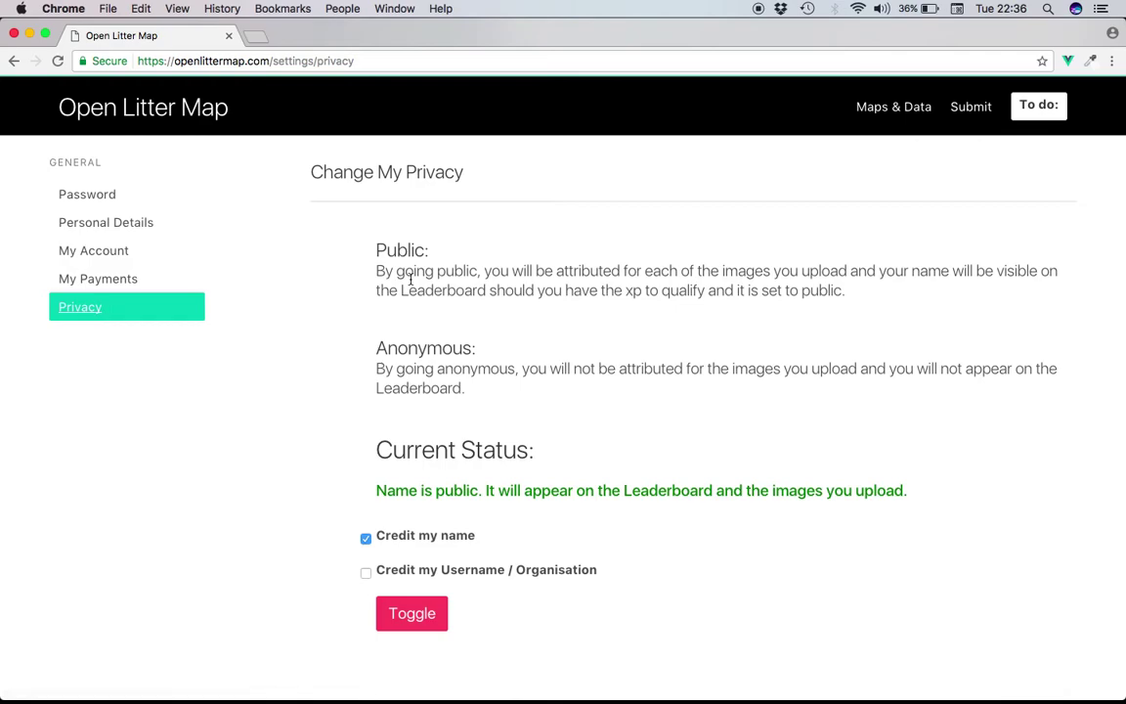
- Try anonymous crediting, then Username/Organisation crediting, applying each with Toggle
left_click(376, 492)
left_click_drag(375, 491, 941, 504)
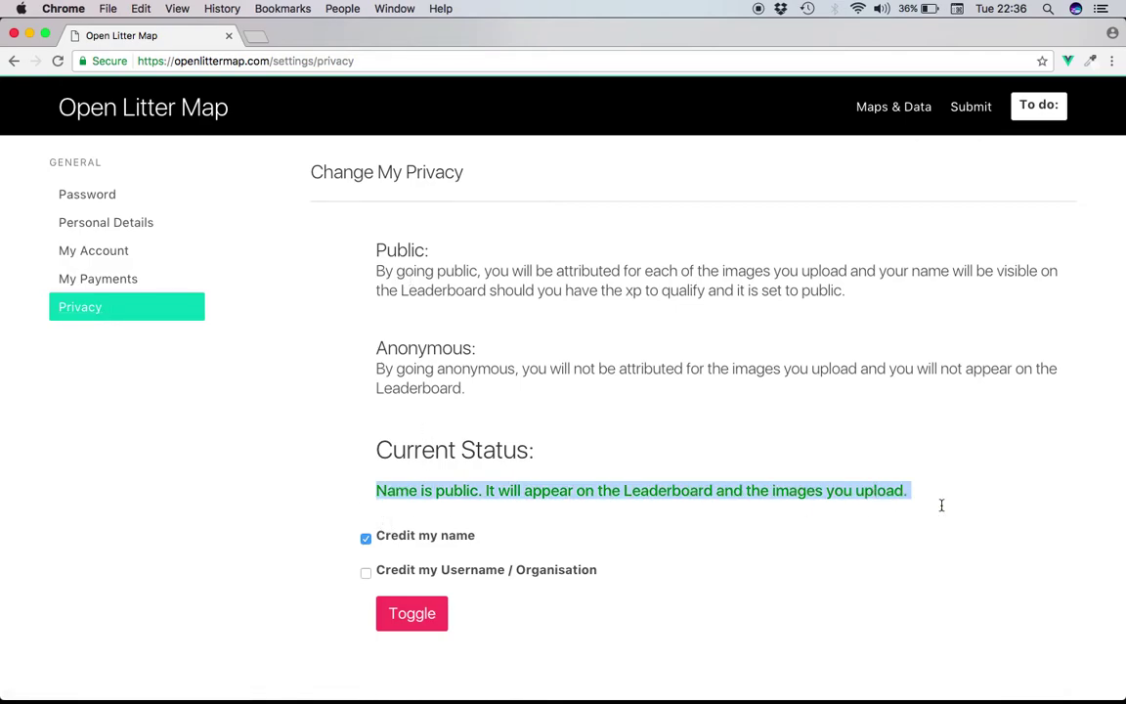
left_click(599, 449)
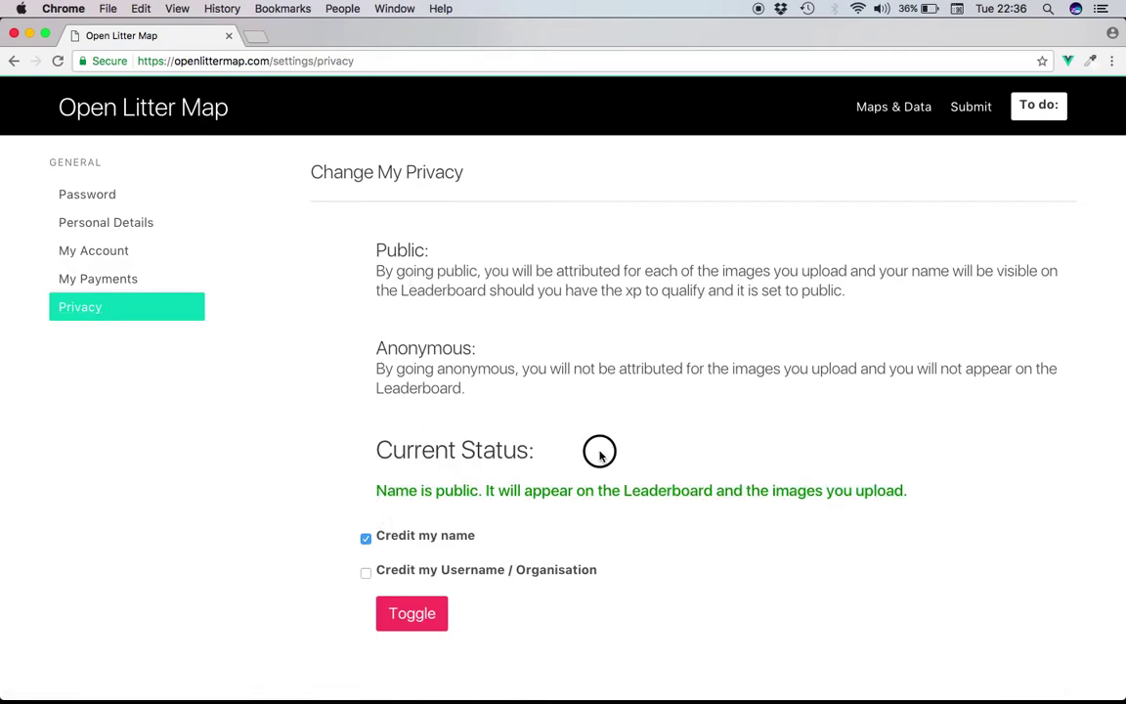
left_click(422, 546)
left_click(412, 613)
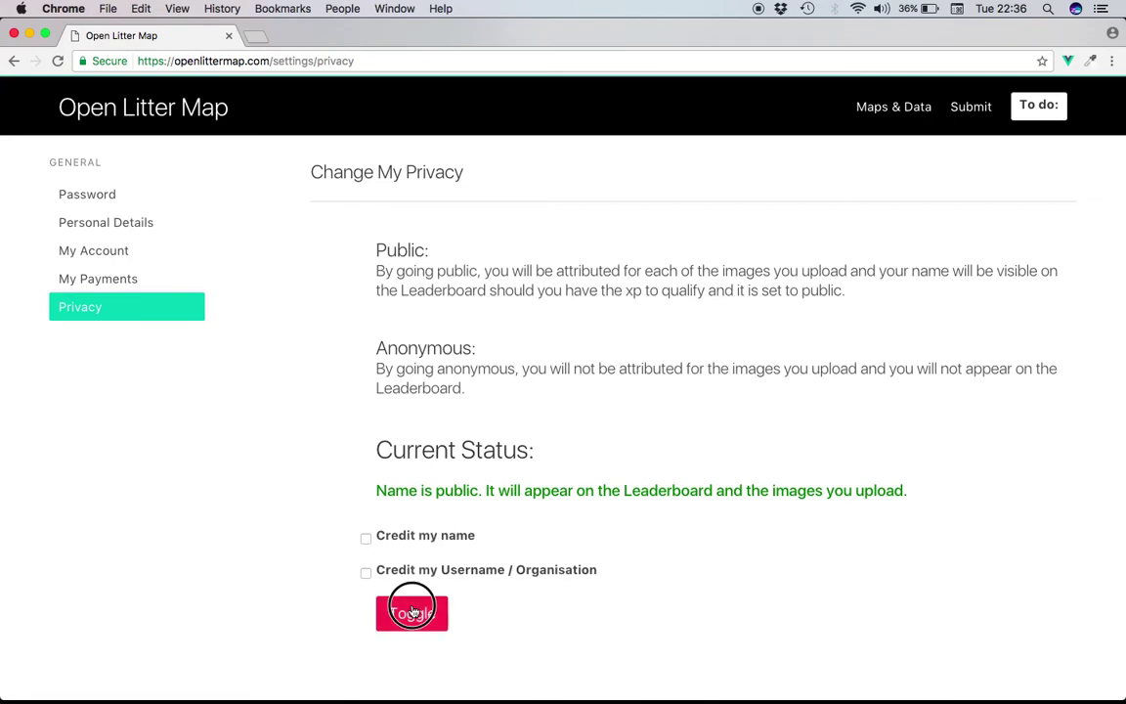
left_click(451, 592)
left_click(430, 637)
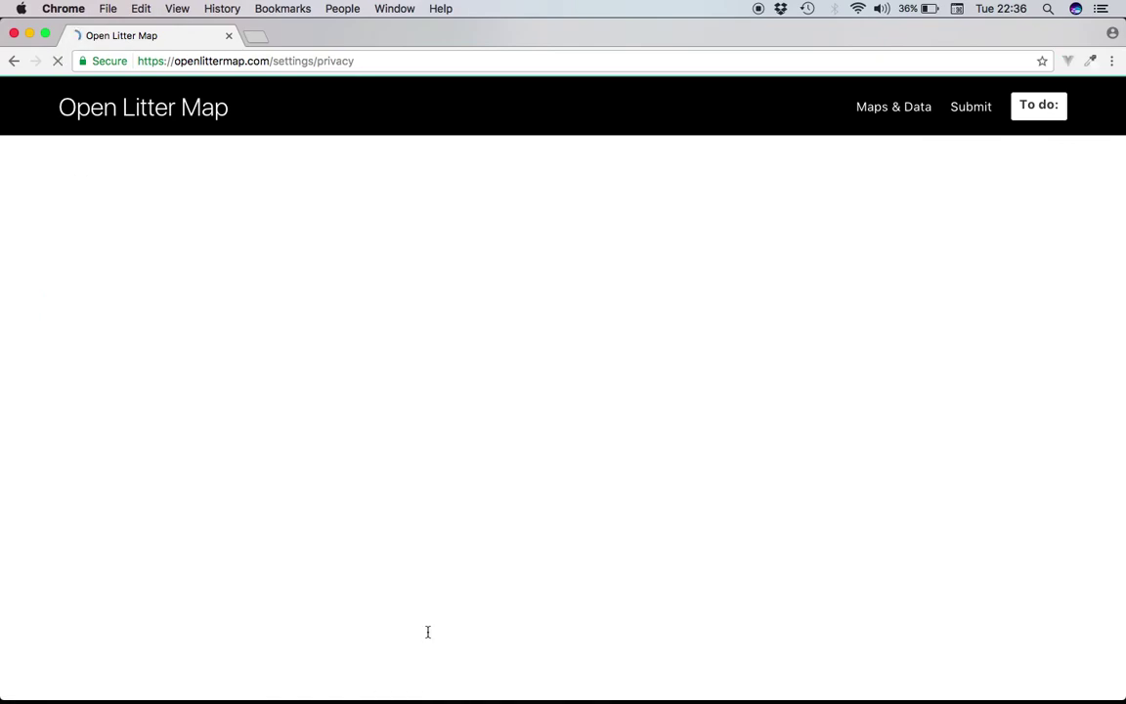
- Restore Credit my name so the status reads 'Name is public', then return home
left_click(411, 521)
left_click(410, 553)
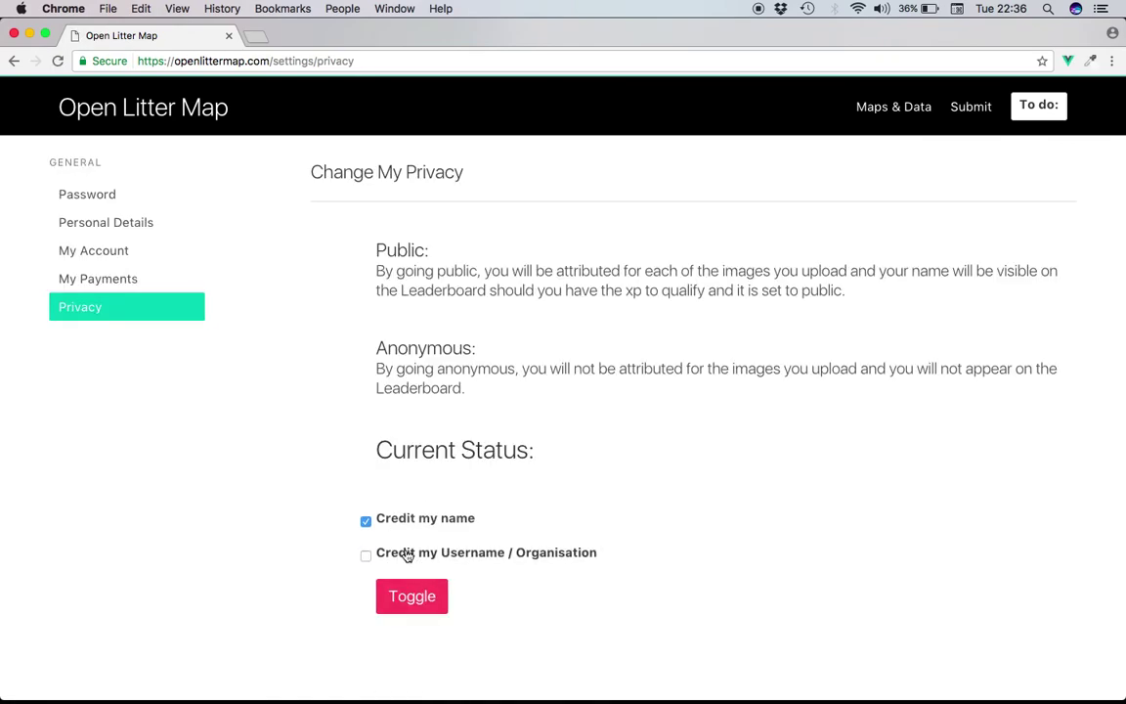
left_click(406, 600)
left_click_drag(374, 491, 1071, 483)
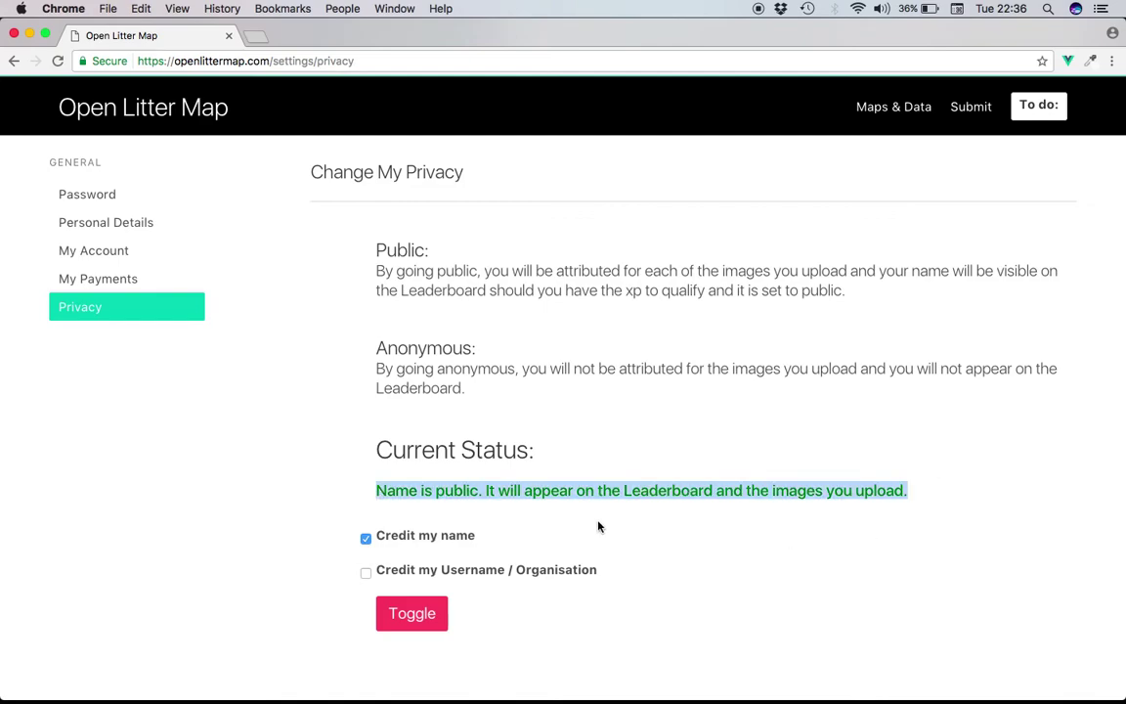
left_click(535, 492)
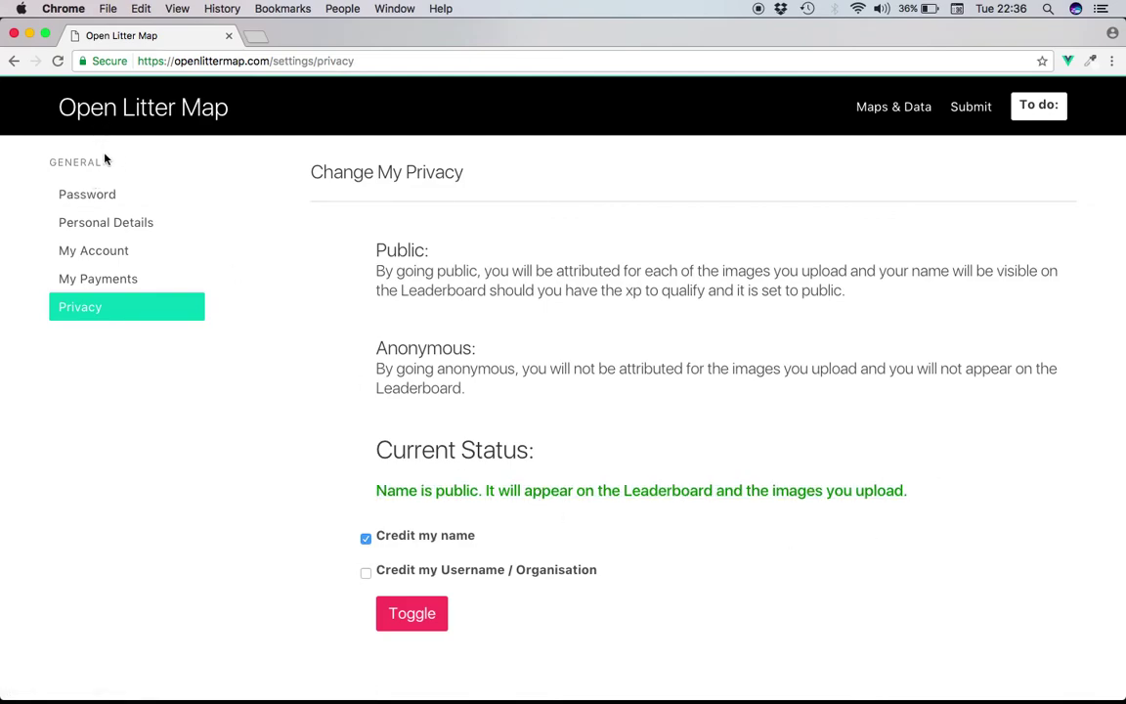
left_click(127, 130)
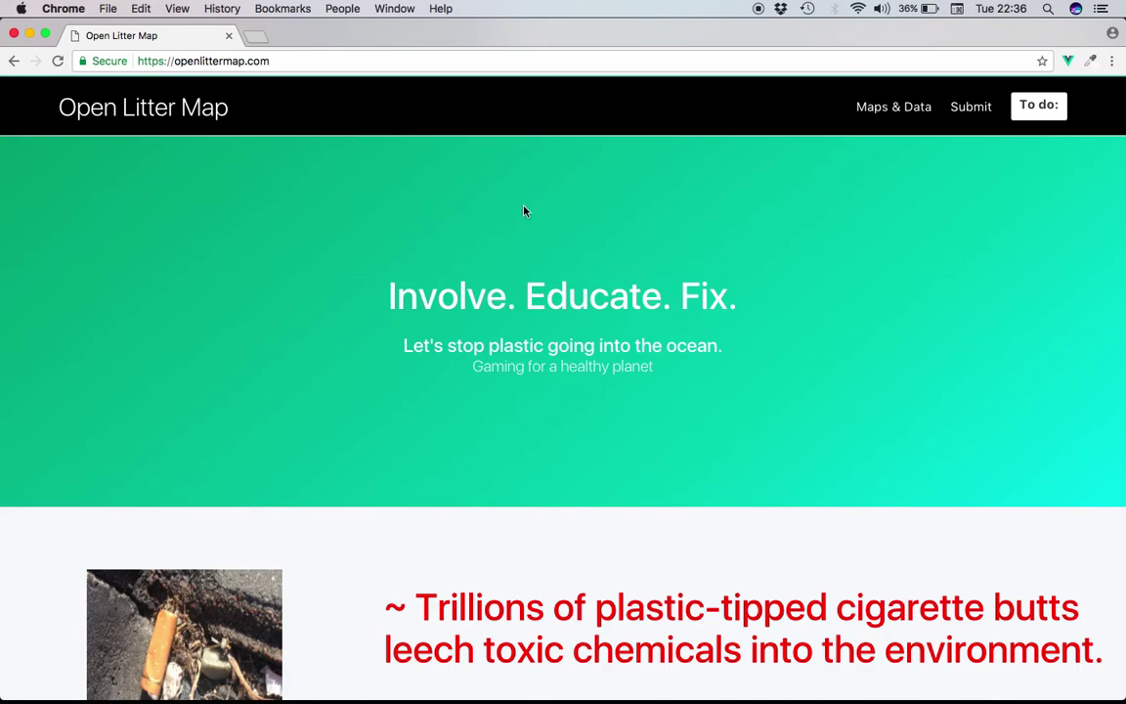
- Log out of the Open Litter Map account and bring QuickTime Player to the front
left_click(1038, 106)
left_click(1042, 218)
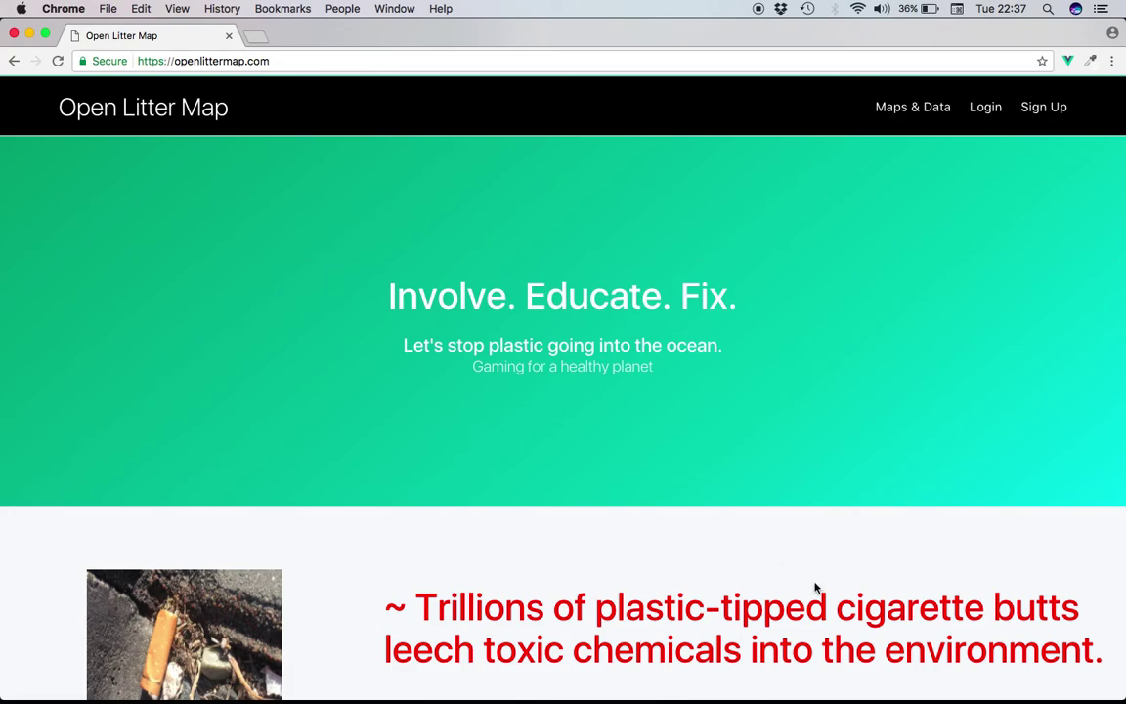
left_click(946, 675)
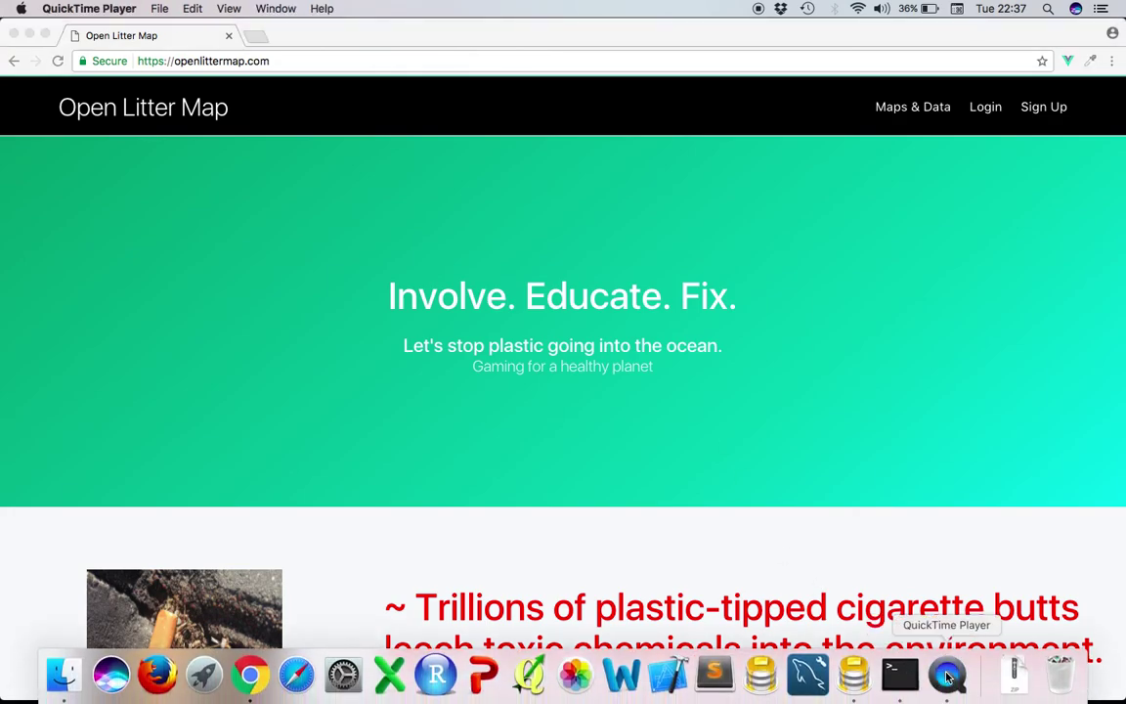